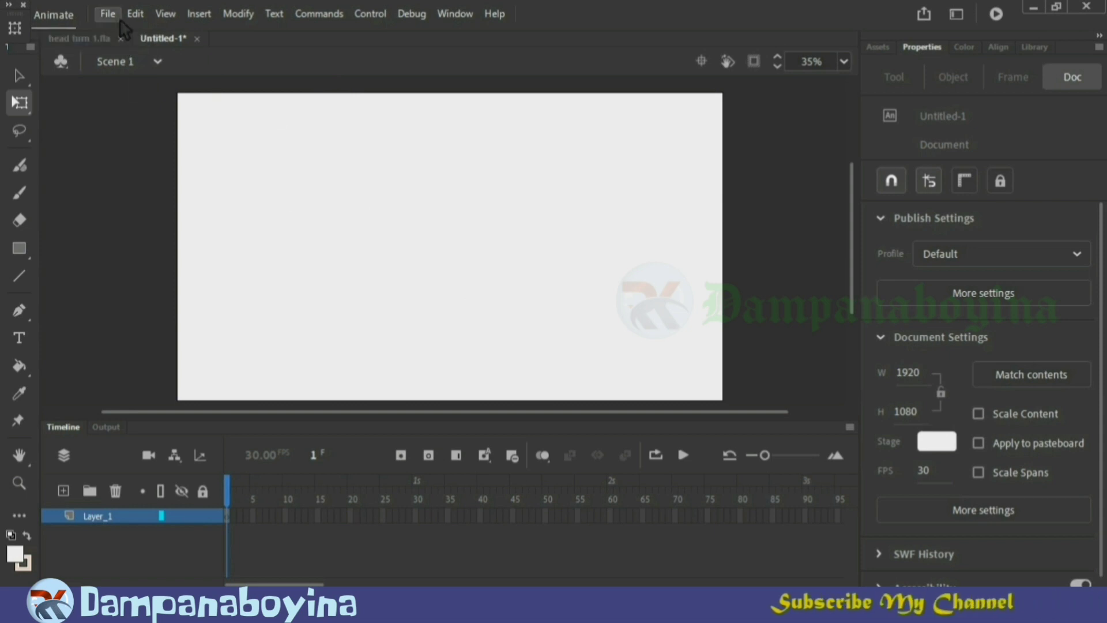
pyautogui.click(107, 13)
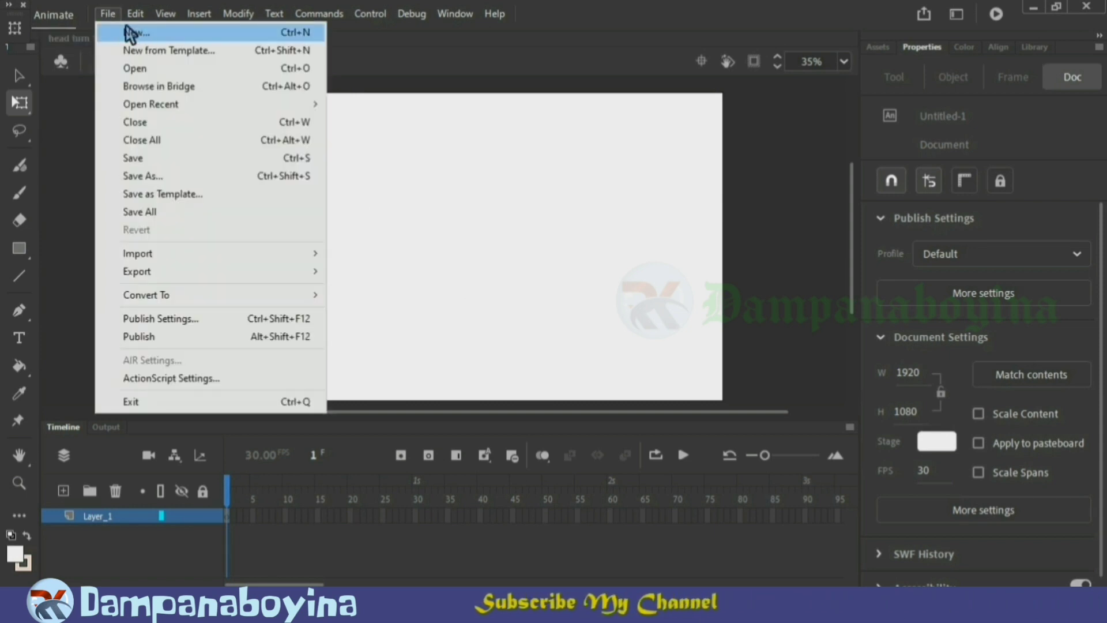
pyautogui.click(109, 15)
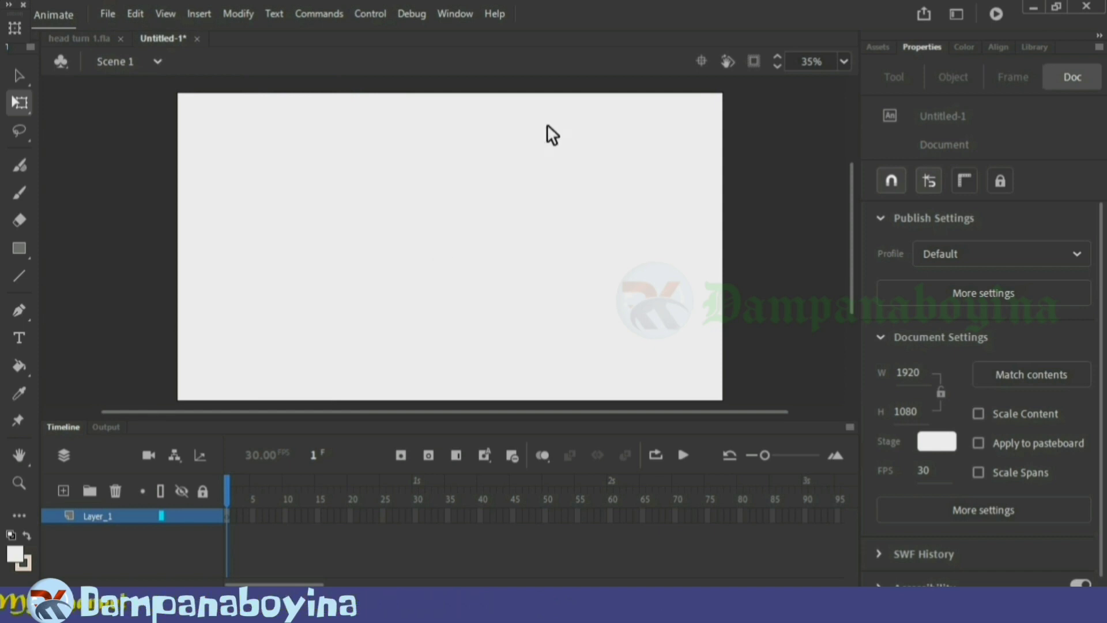
# Copy the full standing girl character from head turn 1.fla and paste it into the Untitled-1 document
pyautogui.click(81, 42)
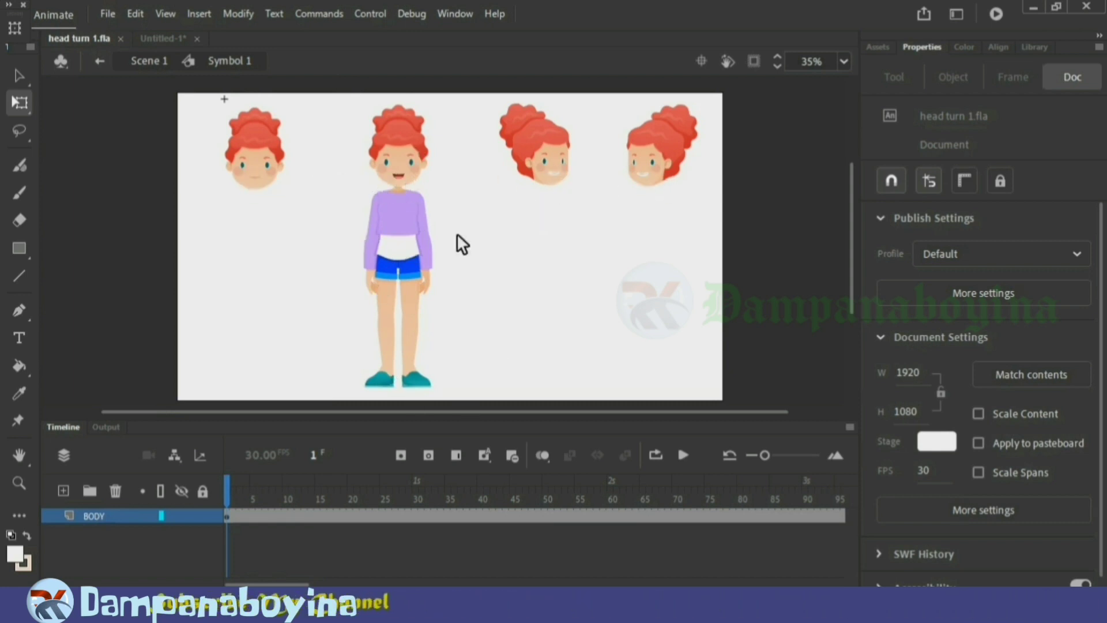
pyautogui.moveTo(384, 346); pyautogui.dragTo(367, 105)
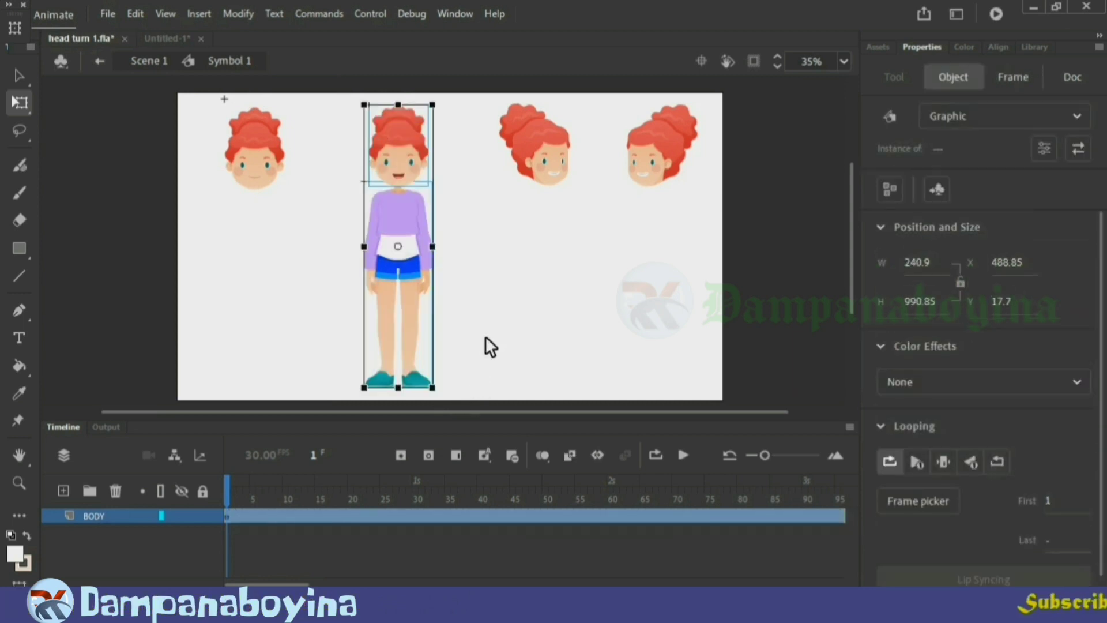
pyautogui.click(165, 40)
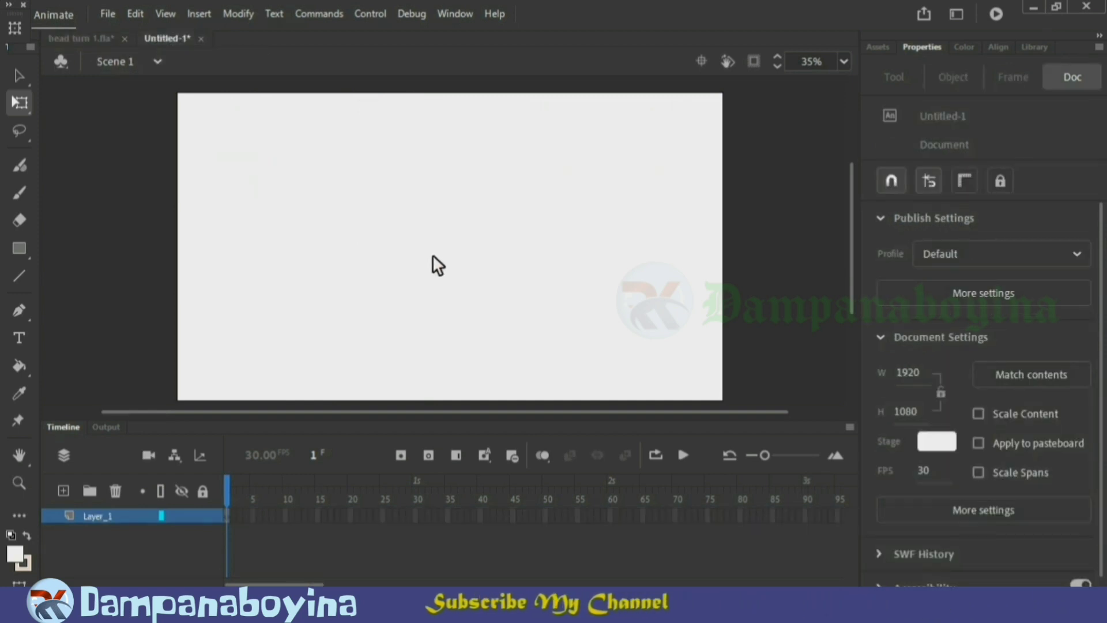
pyautogui.hotkey('ctrl', 'v')
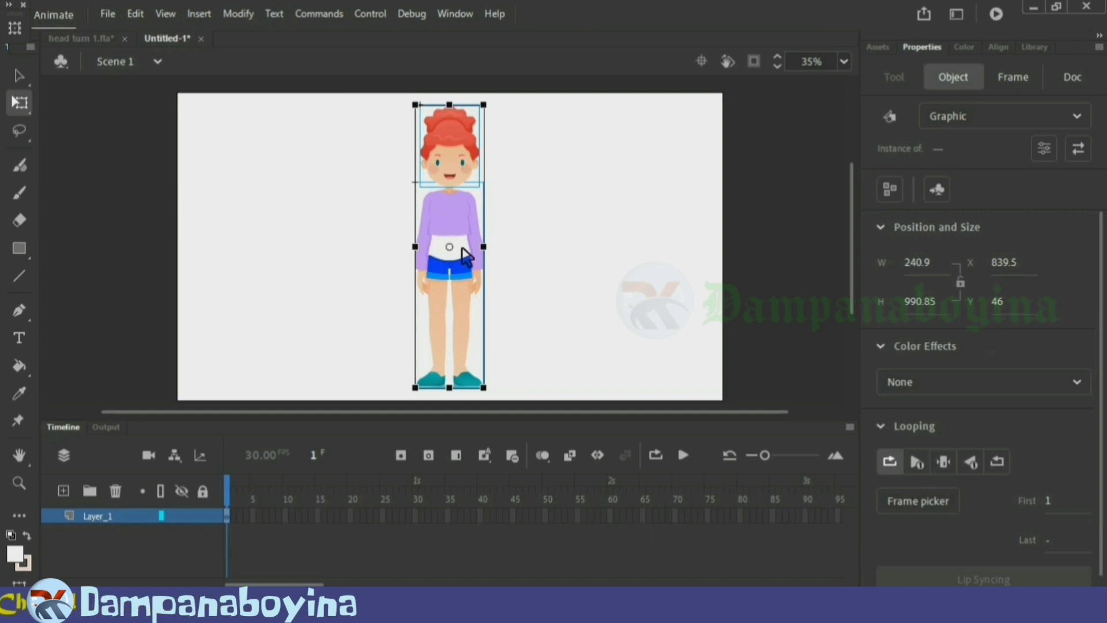
# Convert the pasted character to a graphic symbol and rename its layer "character"
pyautogui.press('F8')
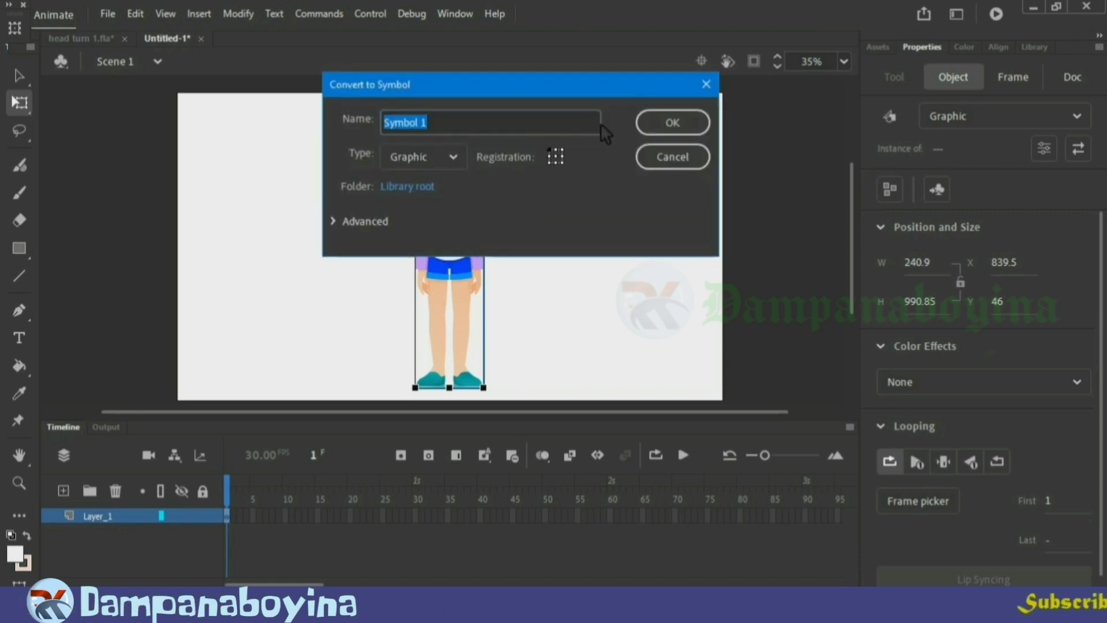
pyautogui.click(673, 122)
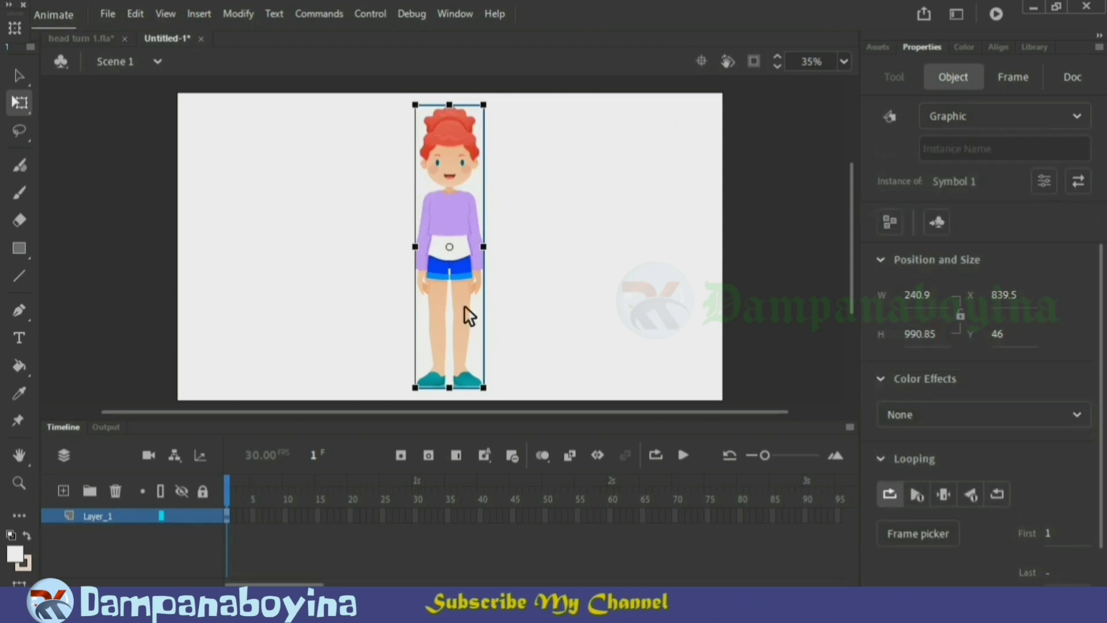
pyautogui.doubleClick(100, 517)
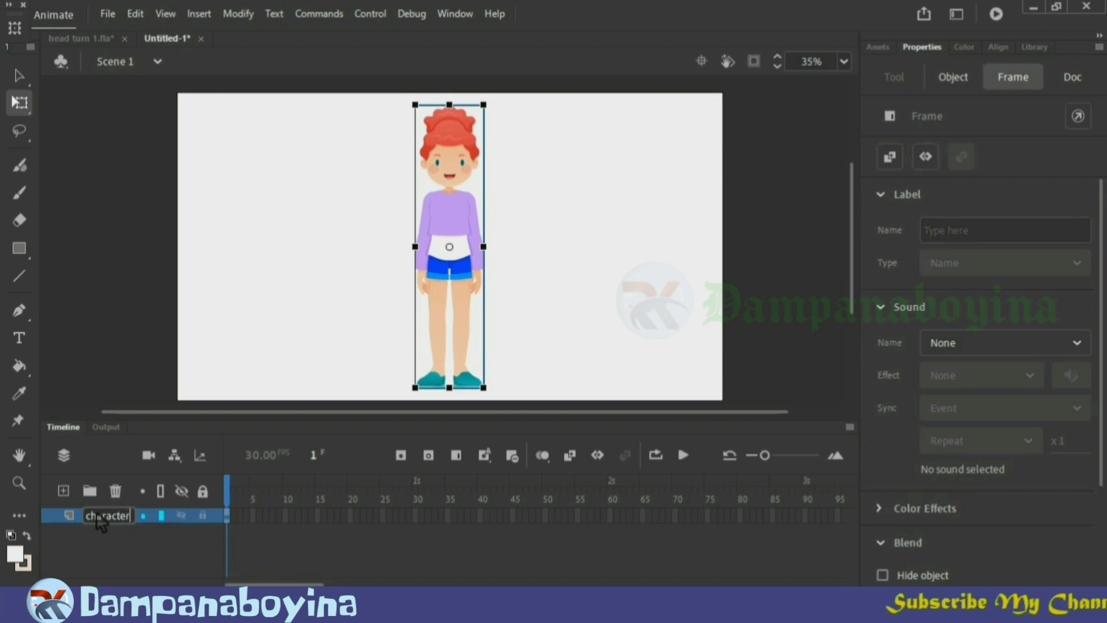
pyautogui.click(129, 542)
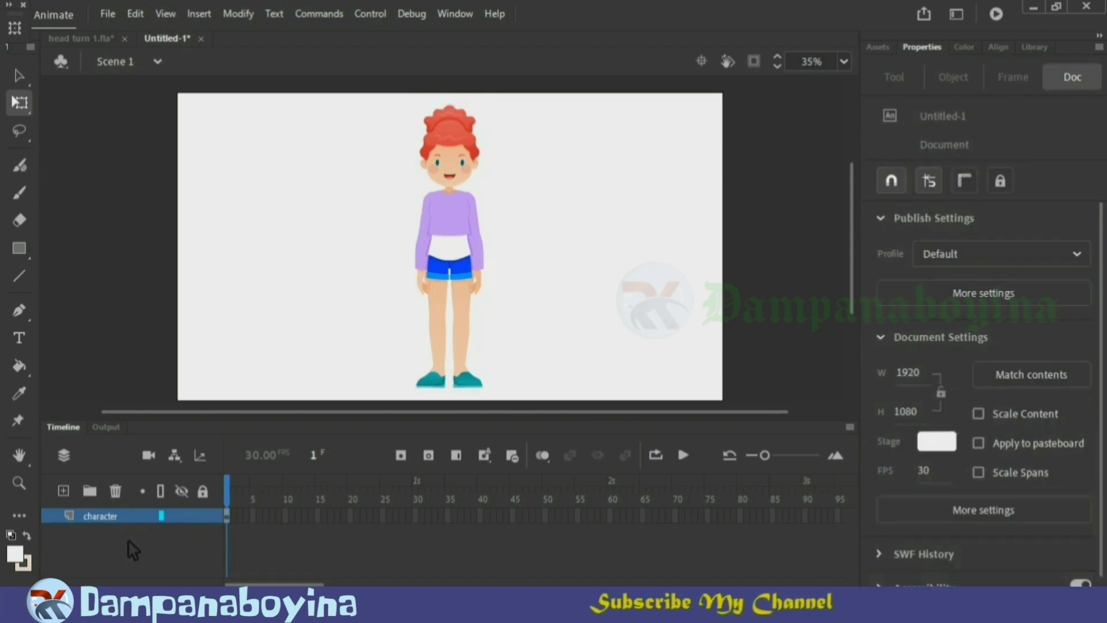
# Inside the character symbol, select the head and body together and distribute them to separate layers
pyautogui.click(462, 239)
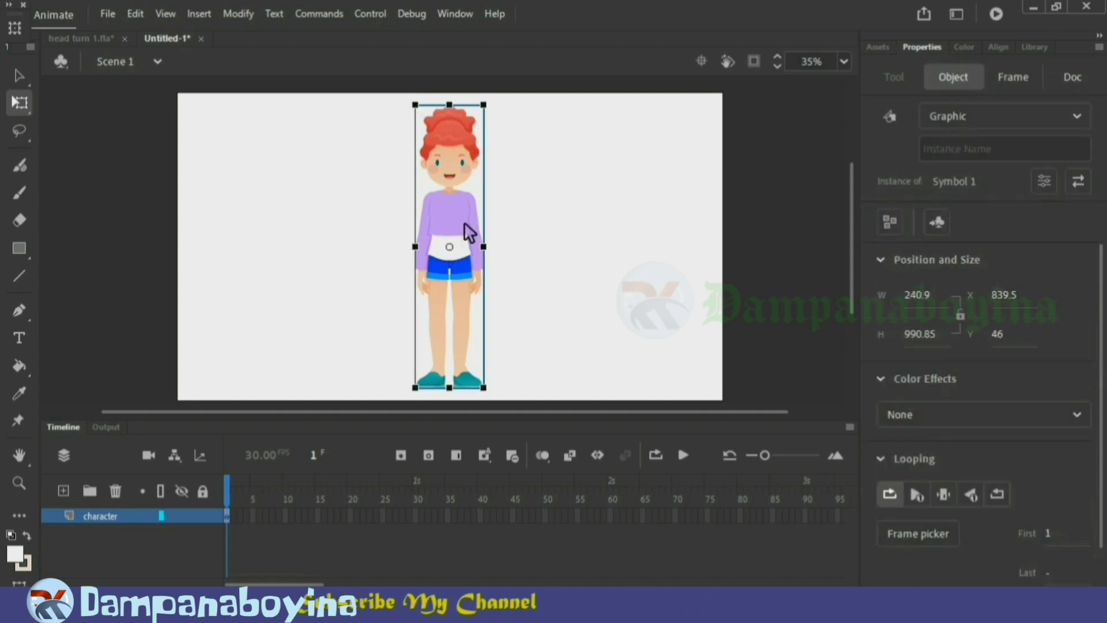
pyautogui.doubleClick(465, 225)
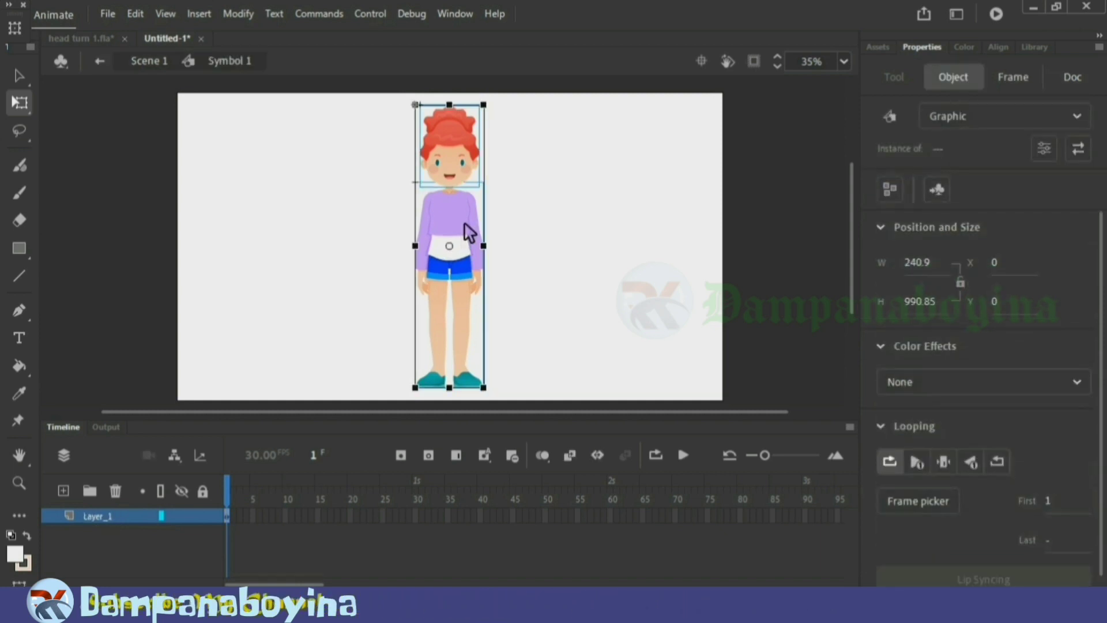
pyautogui.click(551, 251)
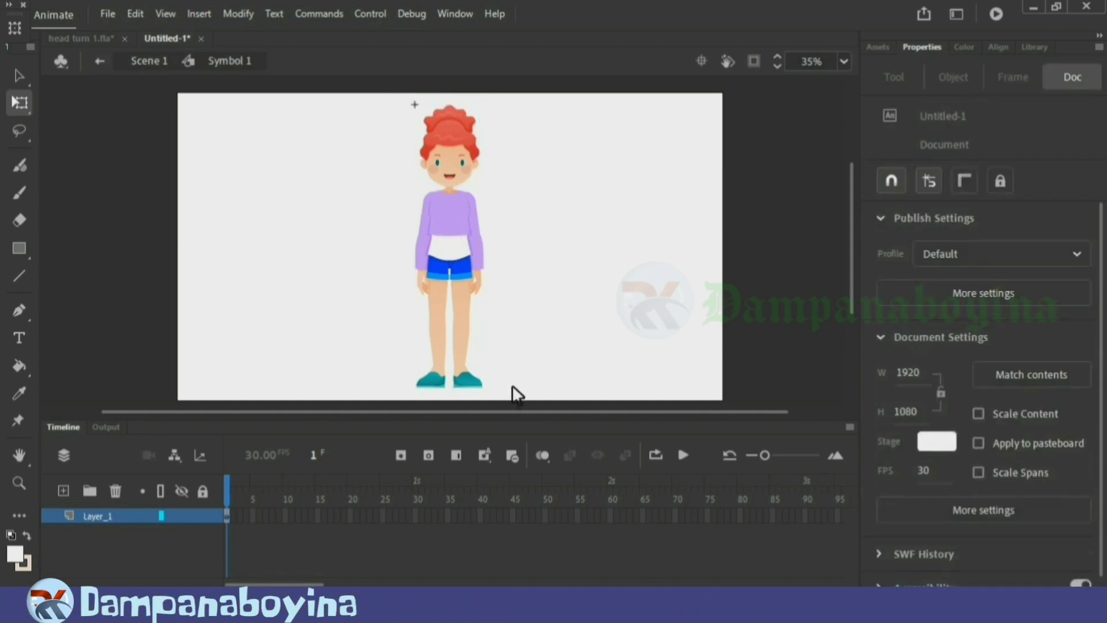
pyautogui.moveTo(499, 395); pyautogui.dragTo(411, 174)
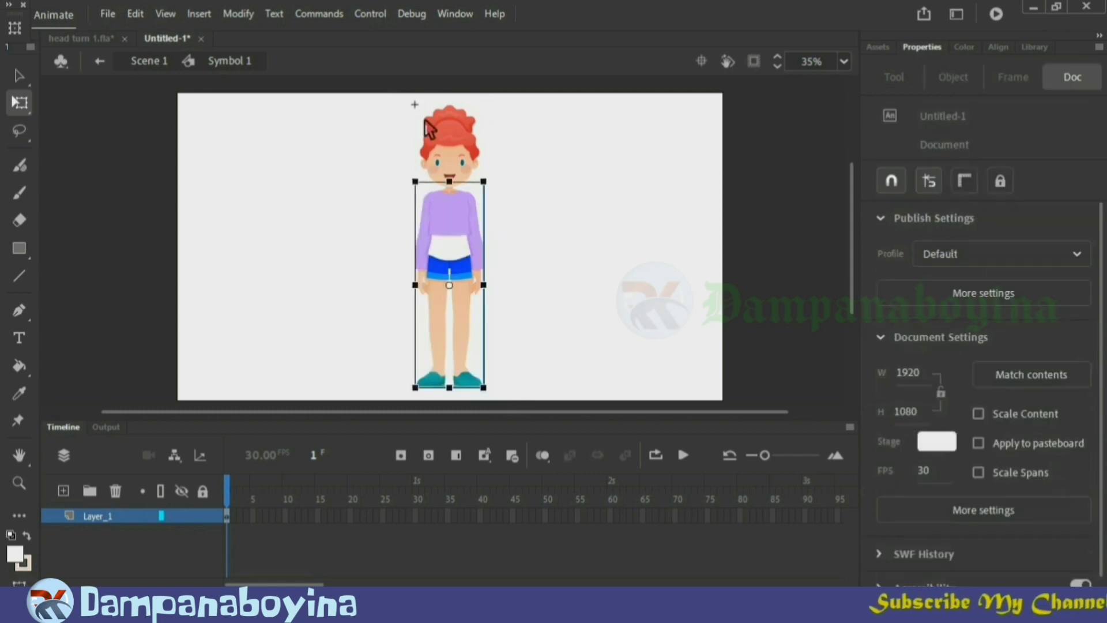
pyautogui.click(556, 282)
pyautogui.moveTo(504, 396); pyautogui.dragTo(413, 131)
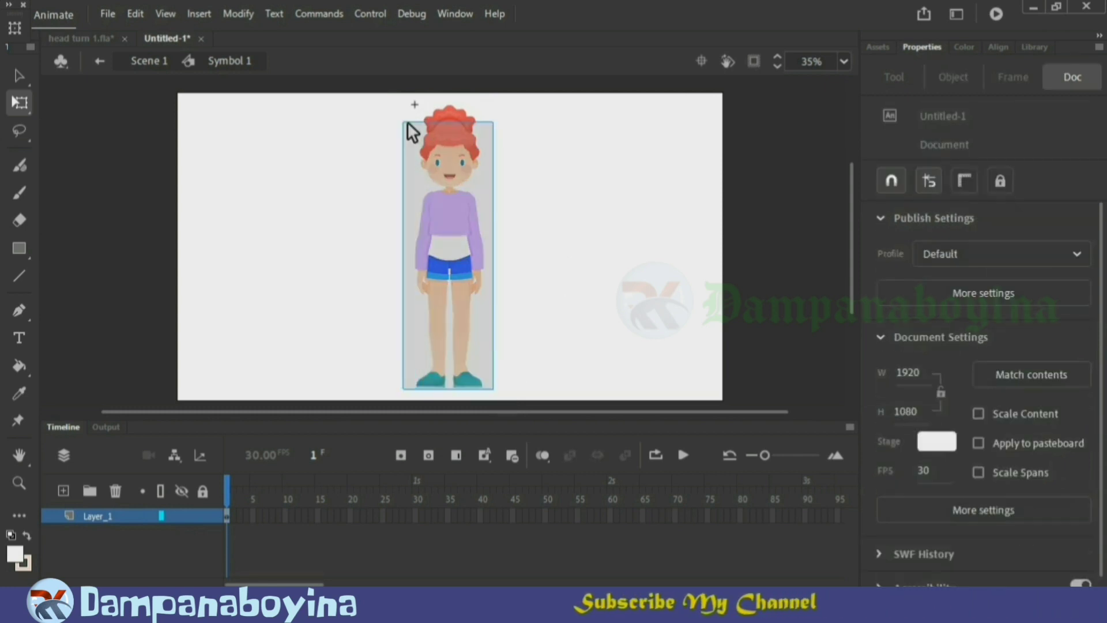
pyautogui.rightClick(470, 235)
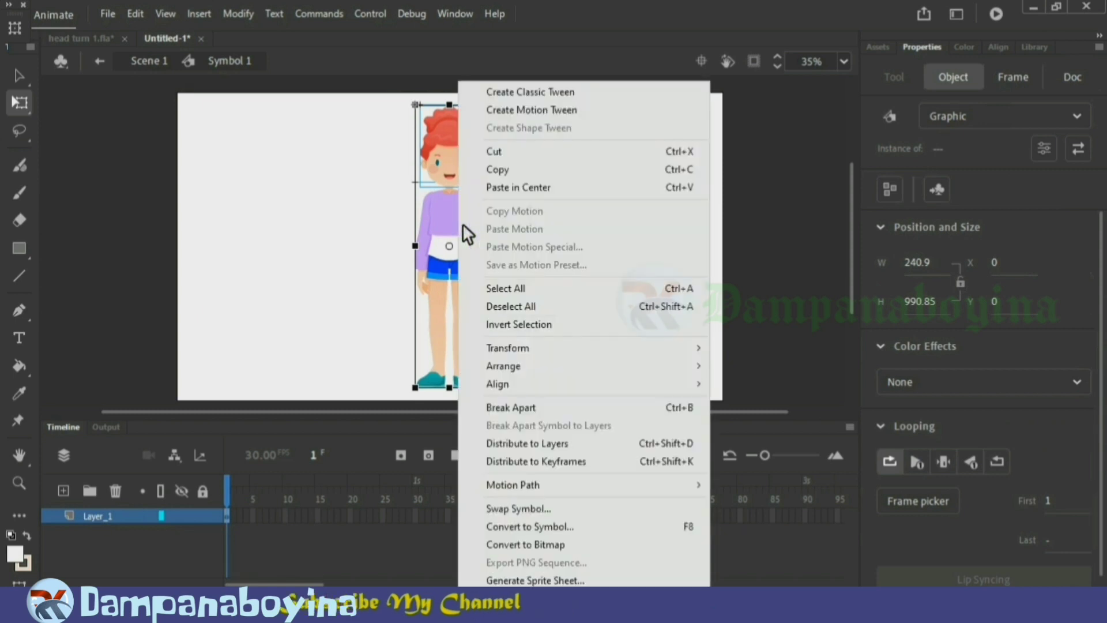
pyautogui.click(528, 445)
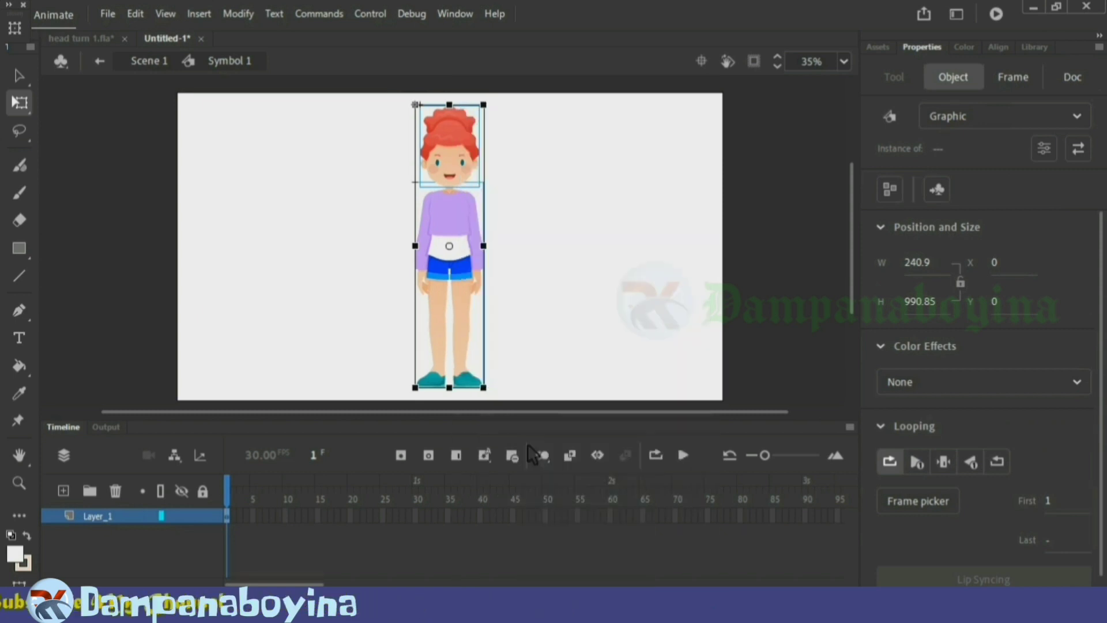
pyautogui.click(621, 328)
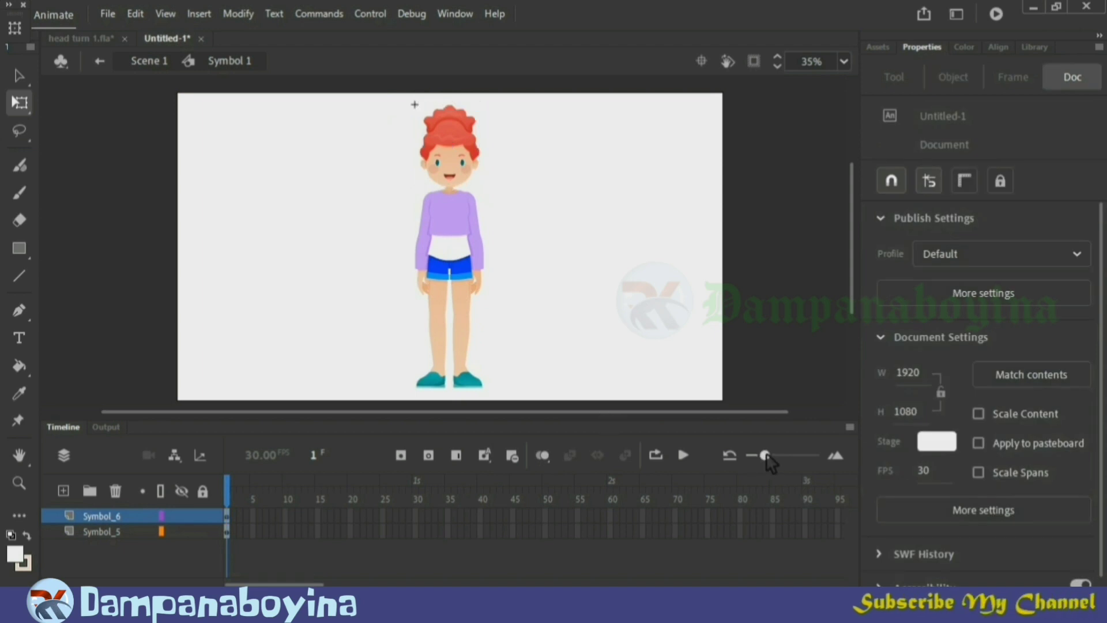
# Extend the head and body layers to frame 105 and return the playhead to frame 1
pyautogui.moveTo(766, 454); pyautogui.dragTo(763, 455)
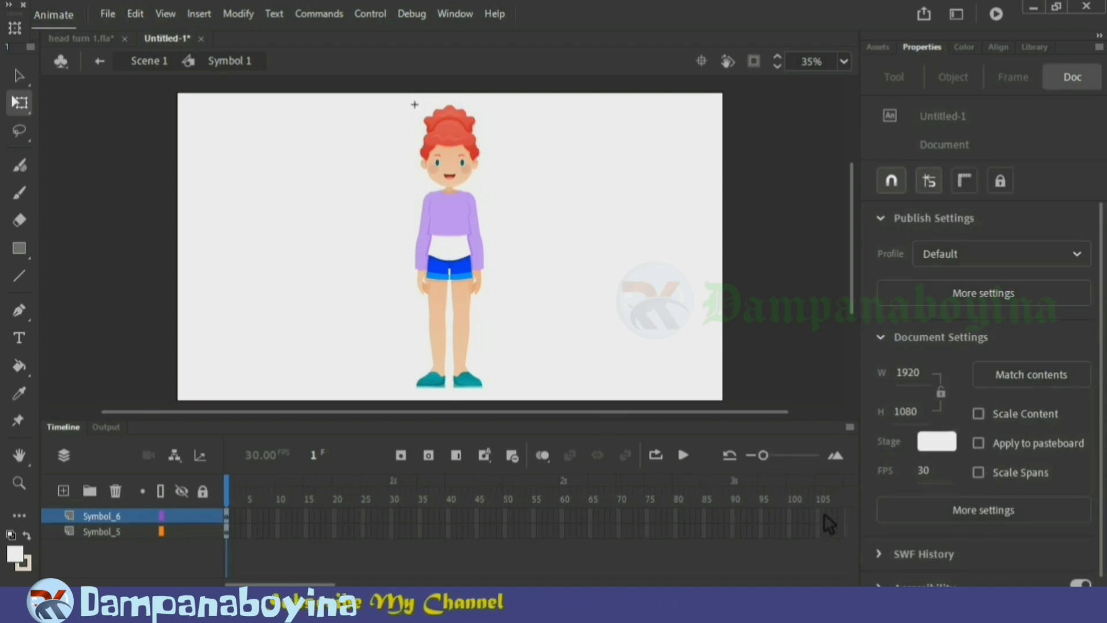
pyautogui.click(821, 532)
pyautogui.rightClick(822, 532)
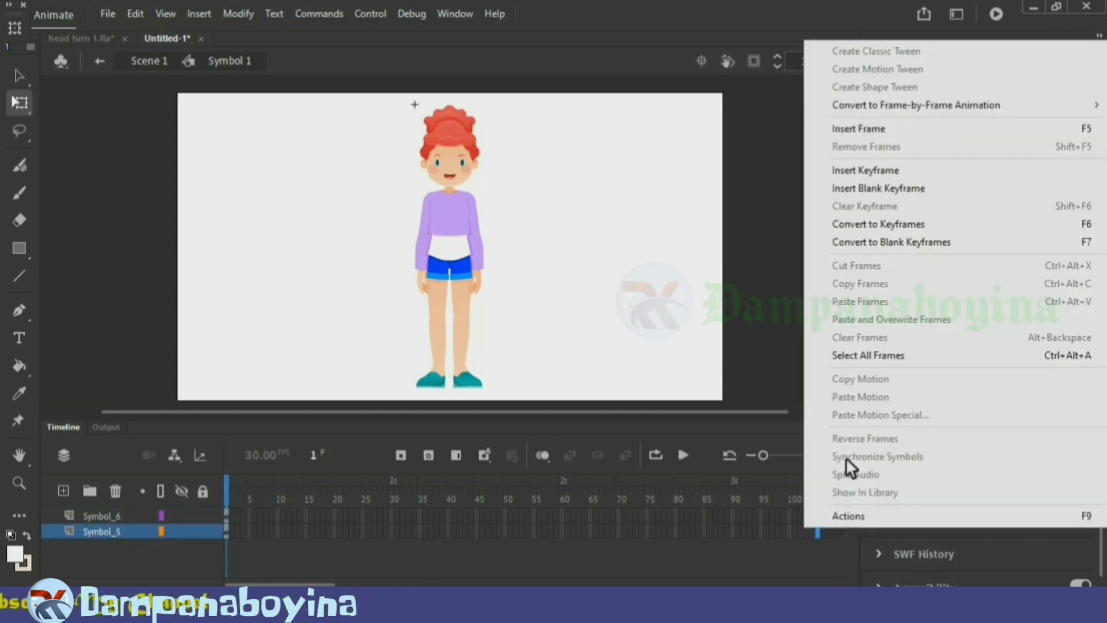
pyautogui.click(914, 128)
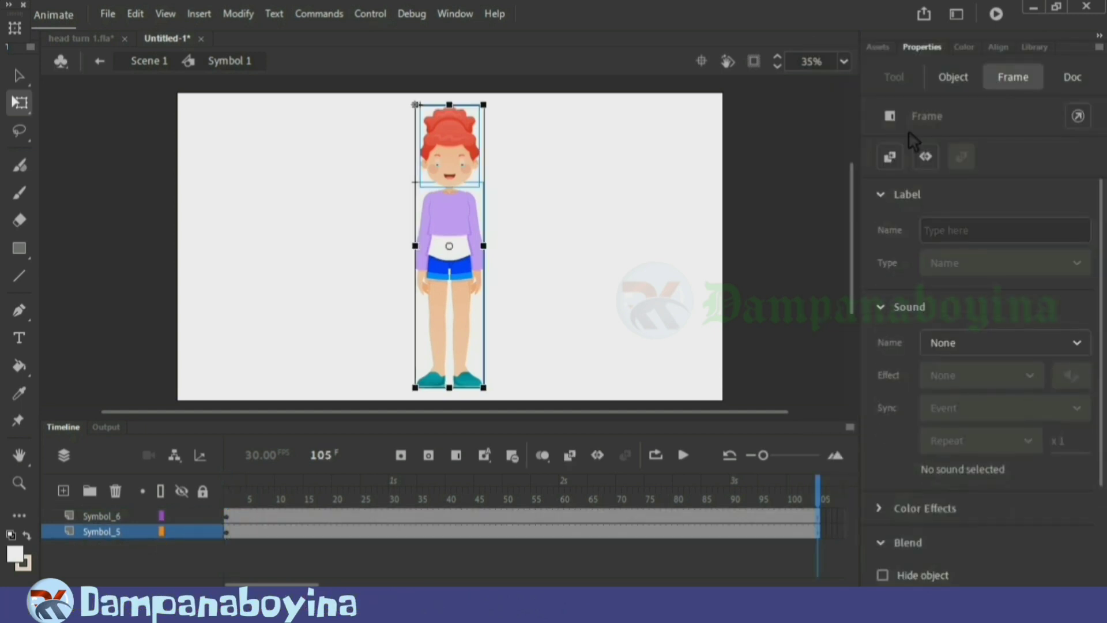
pyautogui.moveTo(819, 496); pyautogui.dragTo(226, 488)
pyautogui.click(527, 108)
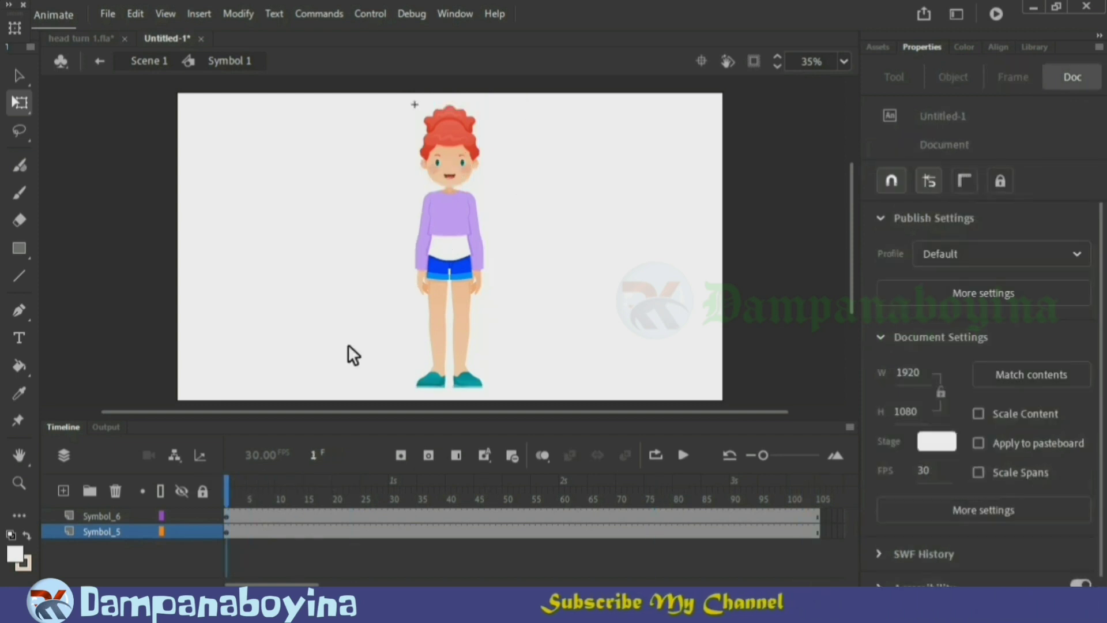
# Insert keyframes at frame 20 on both the head and body layers
pyautogui.click(229, 494)
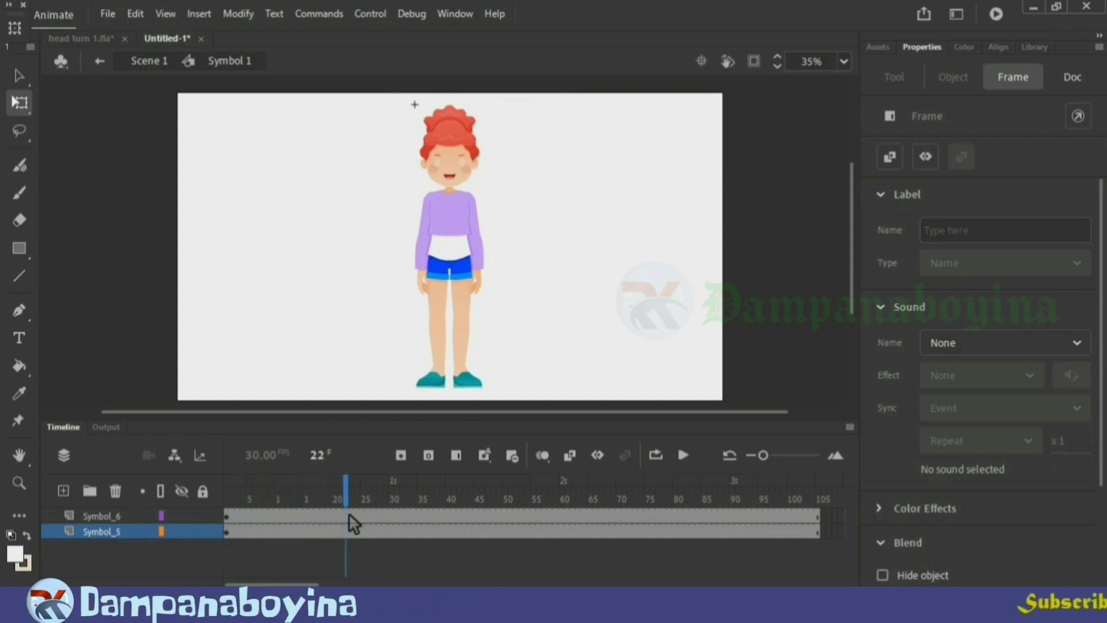
pyautogui.press(',')
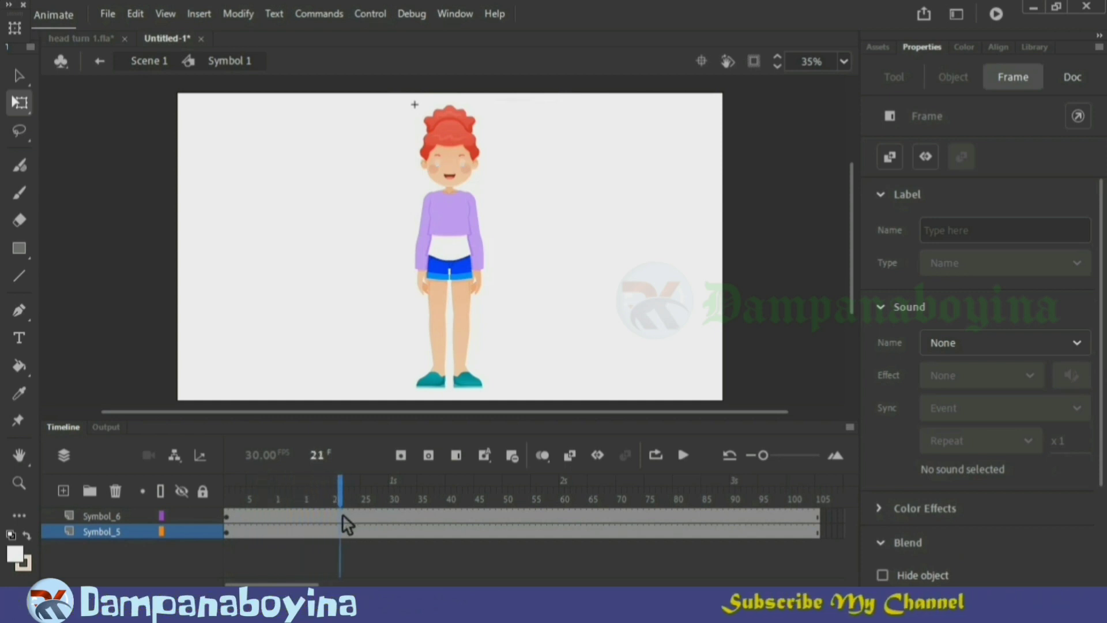
pyautogui.press(',')
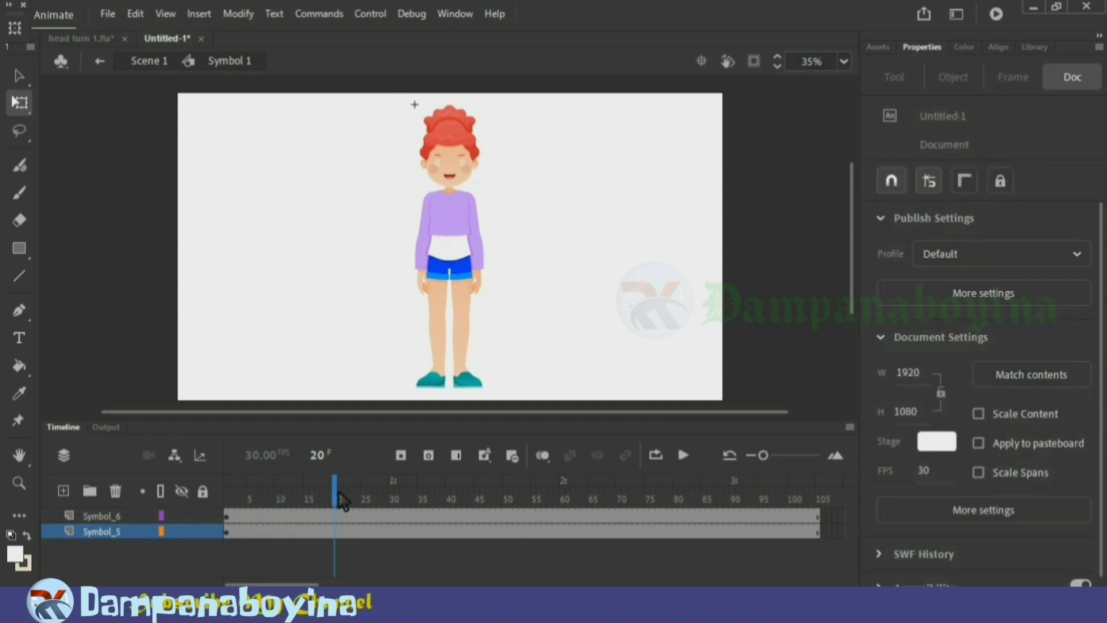
pyautogui.click(338, 493)
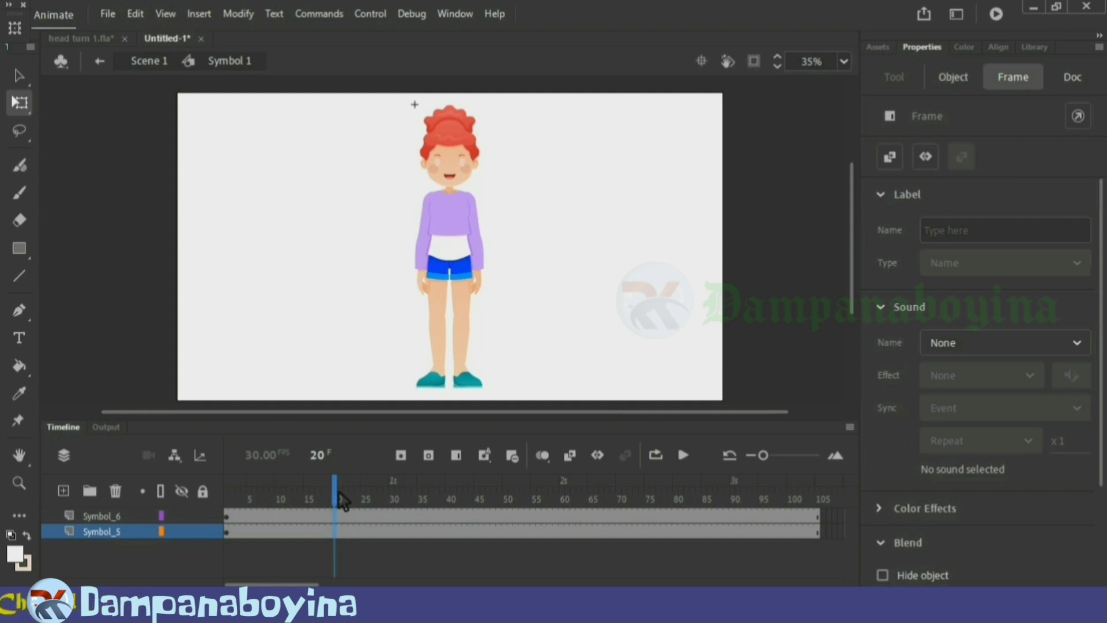
pyautogui.press('F6')
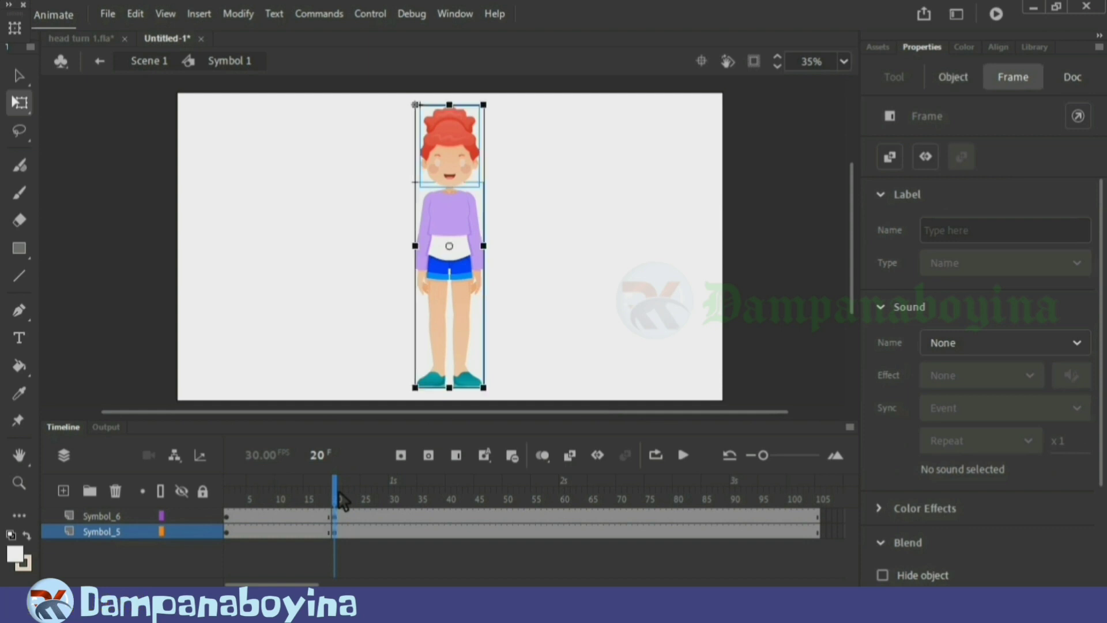
# Add a new layer above the Symbol_6 layer
pyautogui.click(118, 518)
pyautogui.click(527, 323)
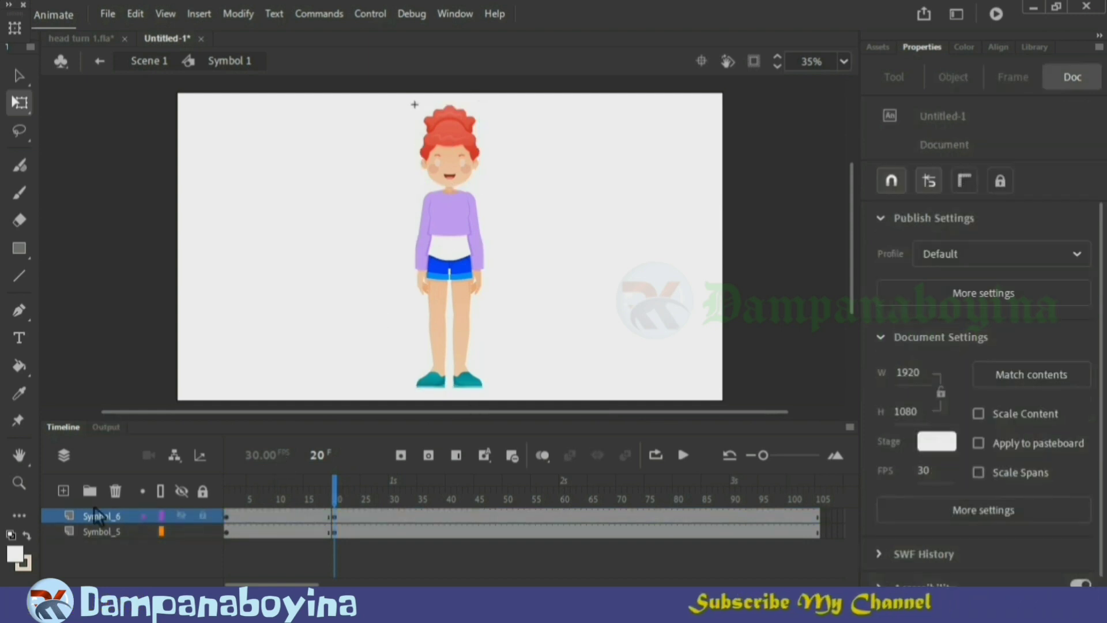
pyautogui.click(64, 491)
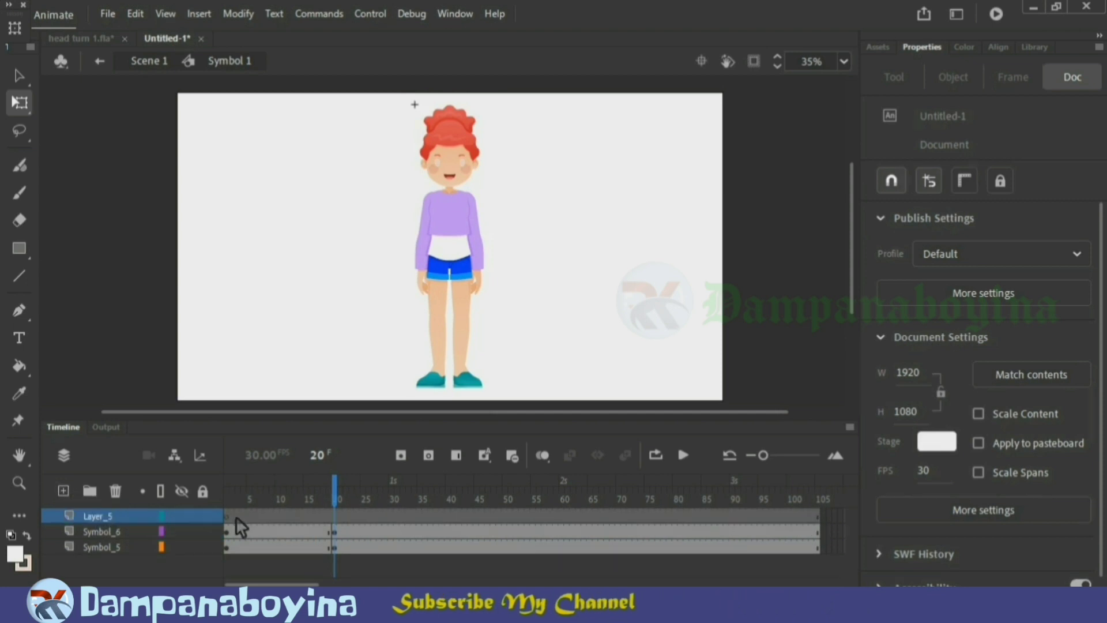
# Copy the left-facing head from head turn 1.fla into the new layer of Untitled-1 and place it beside the character's head, at about X 327, Y 0
pyautogui.click(92, 41)
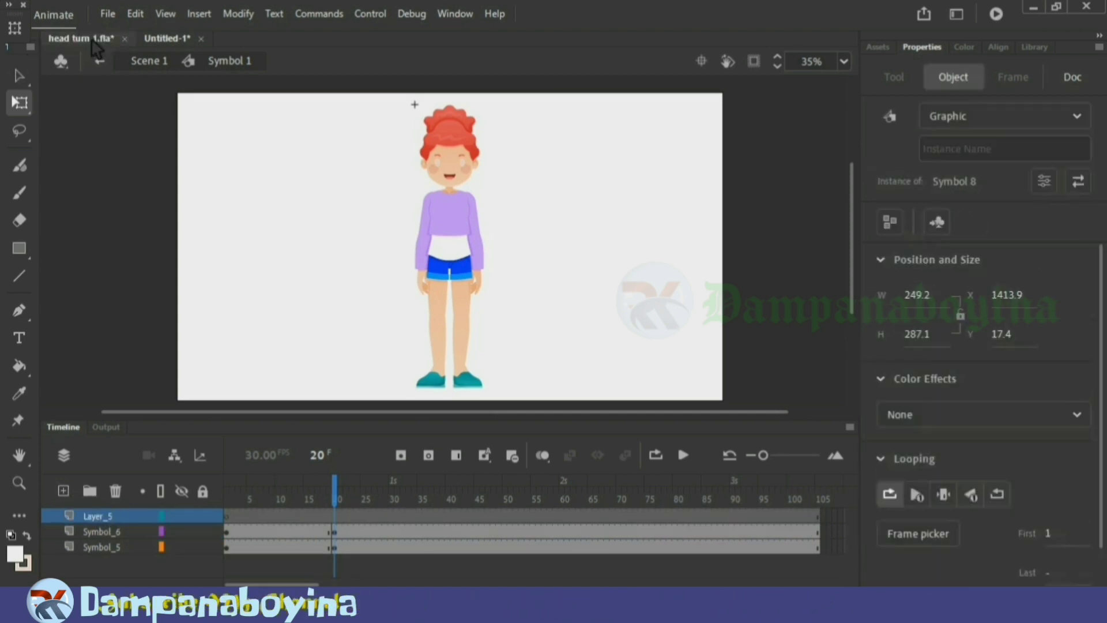
pyautogui.click(710, 210)
pyautogui.moveTo(699, 201); pyautogui.dragTo(616, 108)
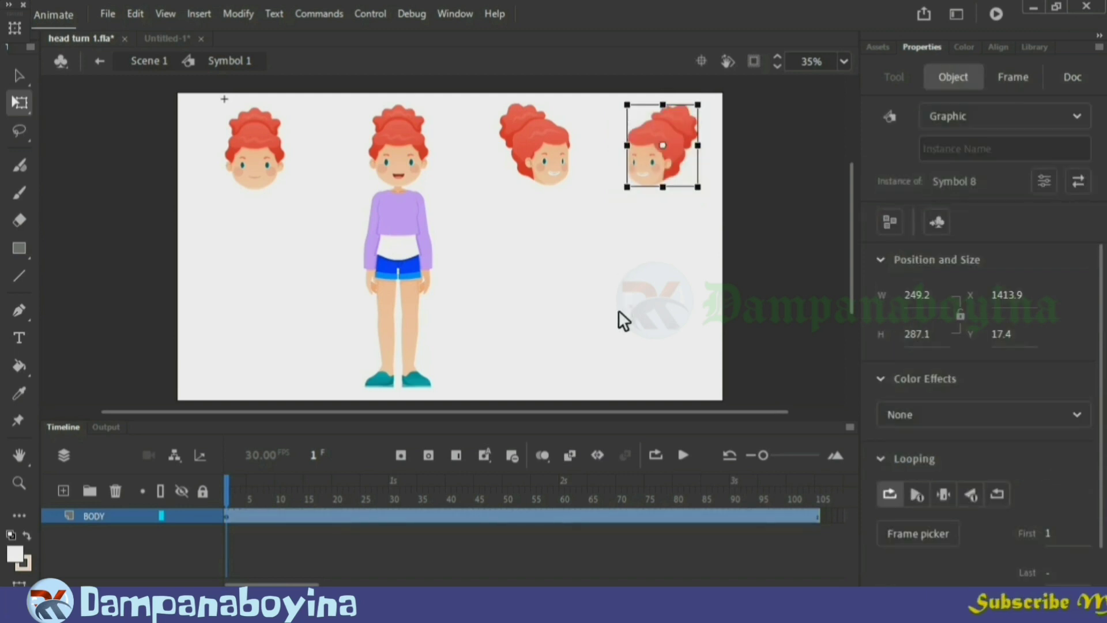
pyautogui.click(171, 39)
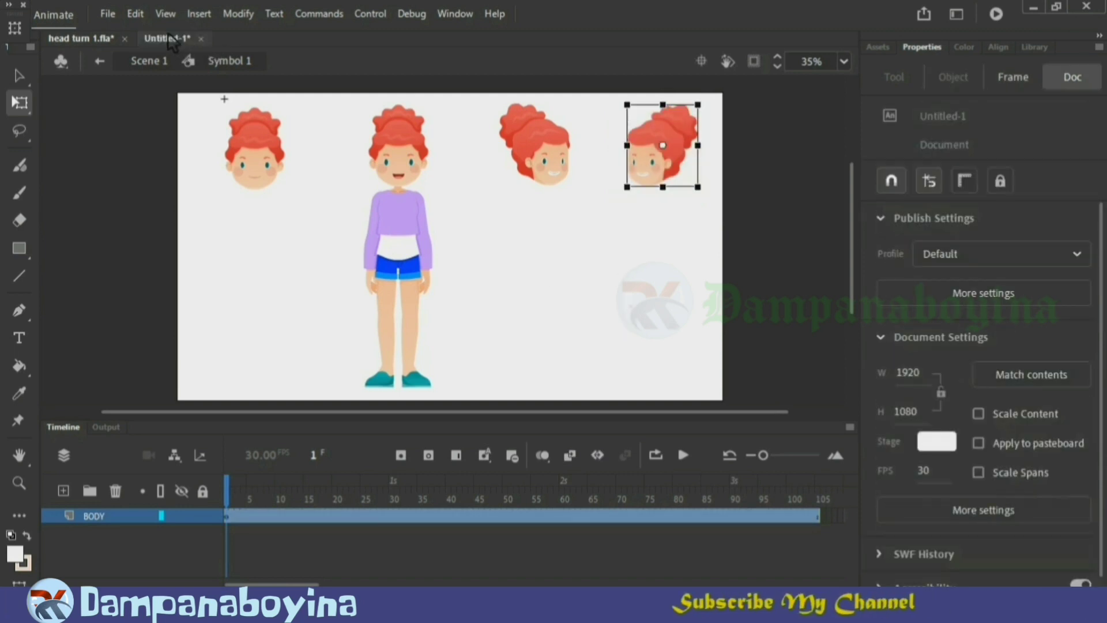
pyautogui.hotkey('ctrl', 'v')
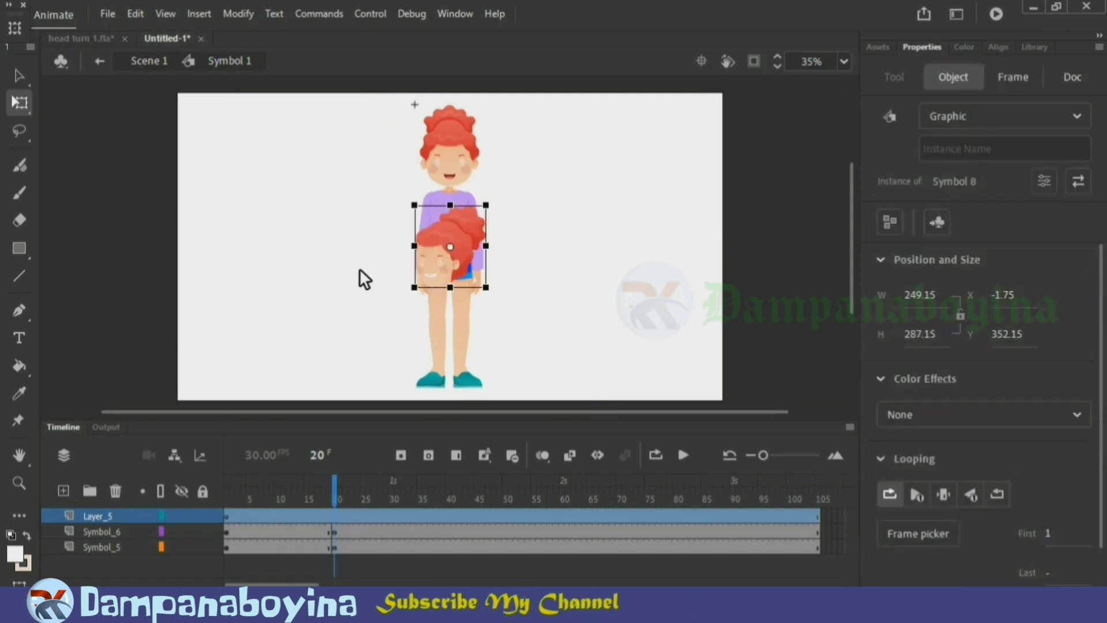
pyautogui.moveTo(448, 260); pyautogui.dragTo(531, 150)
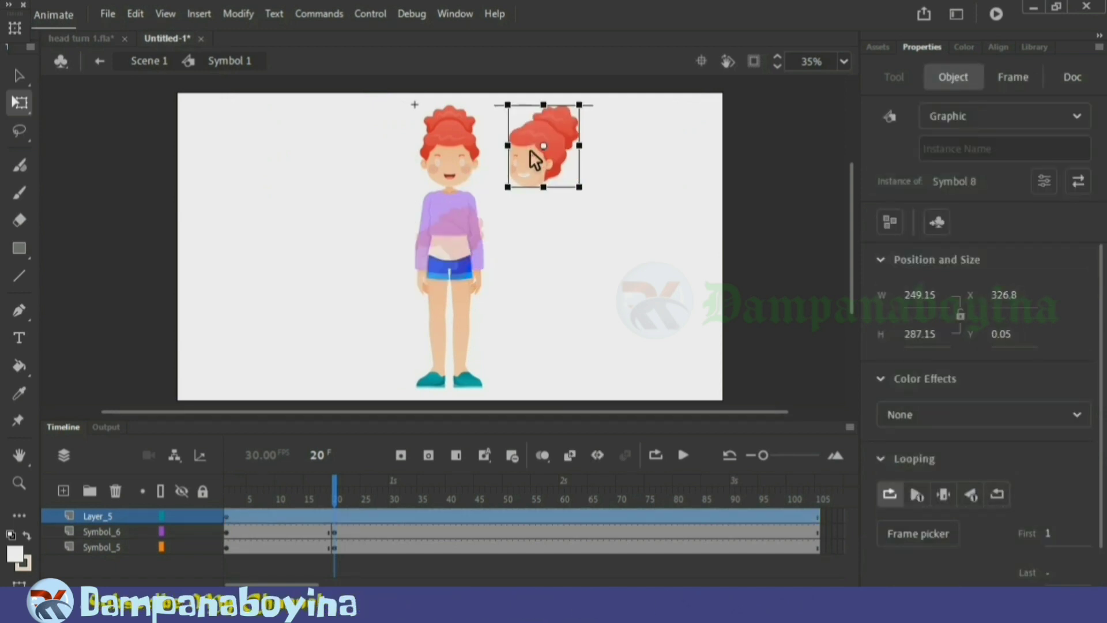
pyautogui.click(527, 209)
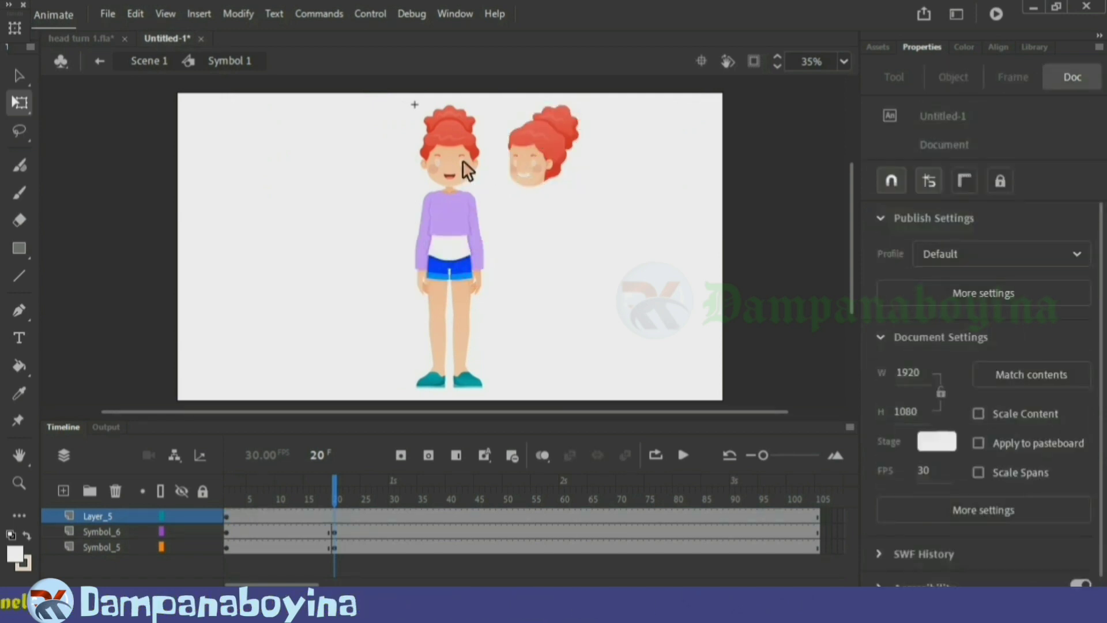
# Delete the front-facing head at frame 20 and move the left-facing head onto the neck at about X 46.85, Y -2.8
pyautogui.click(462, 160)
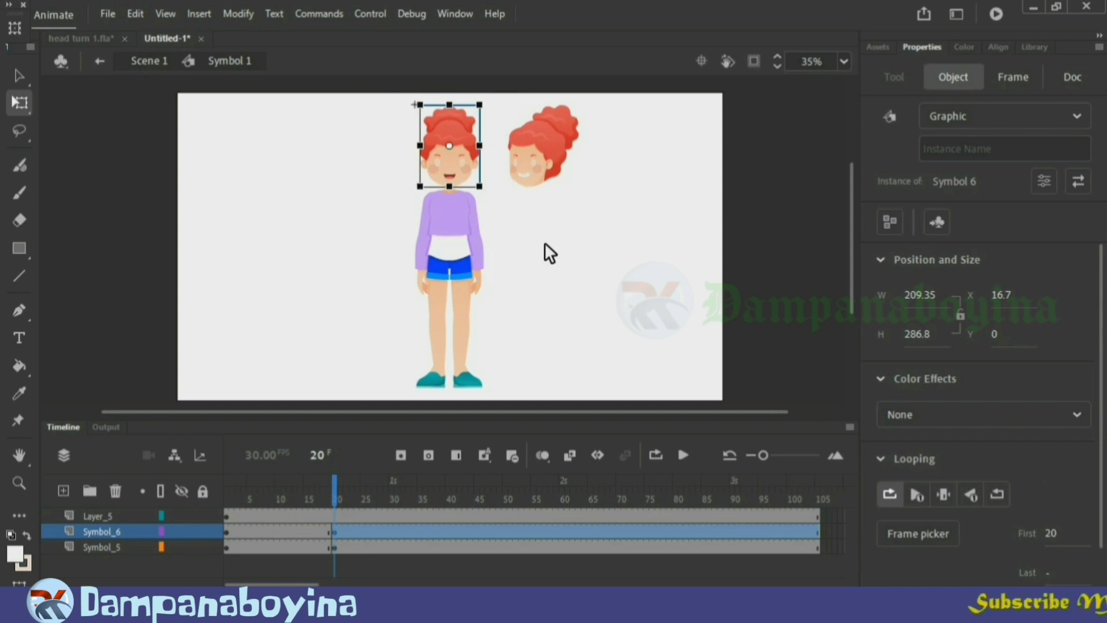
pyautogui.press('Delete')
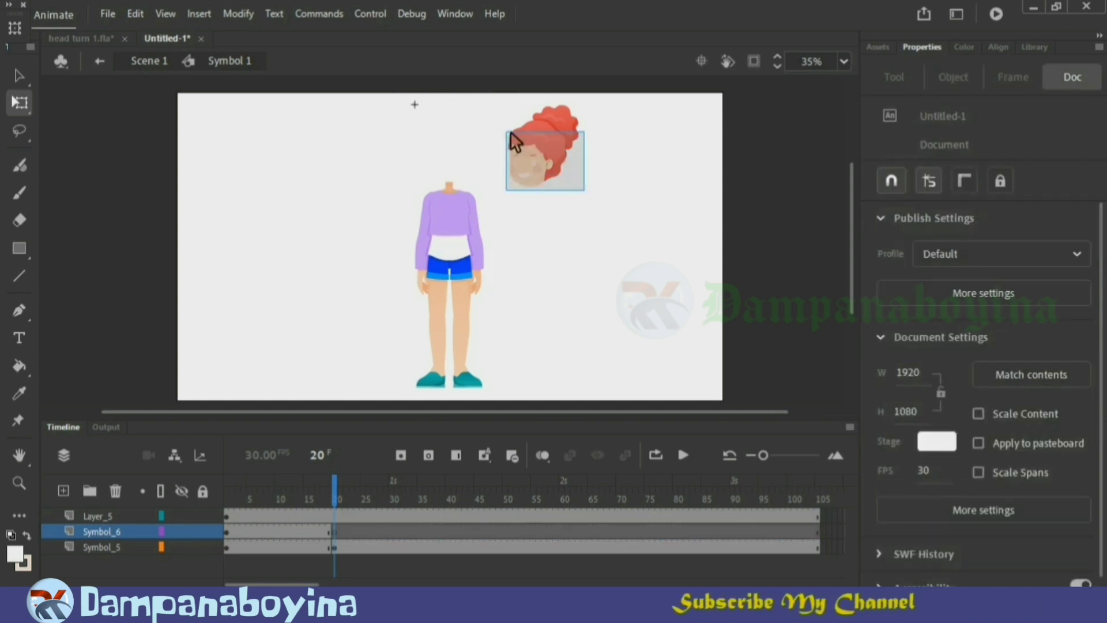
pyautogui.click(540, 162)
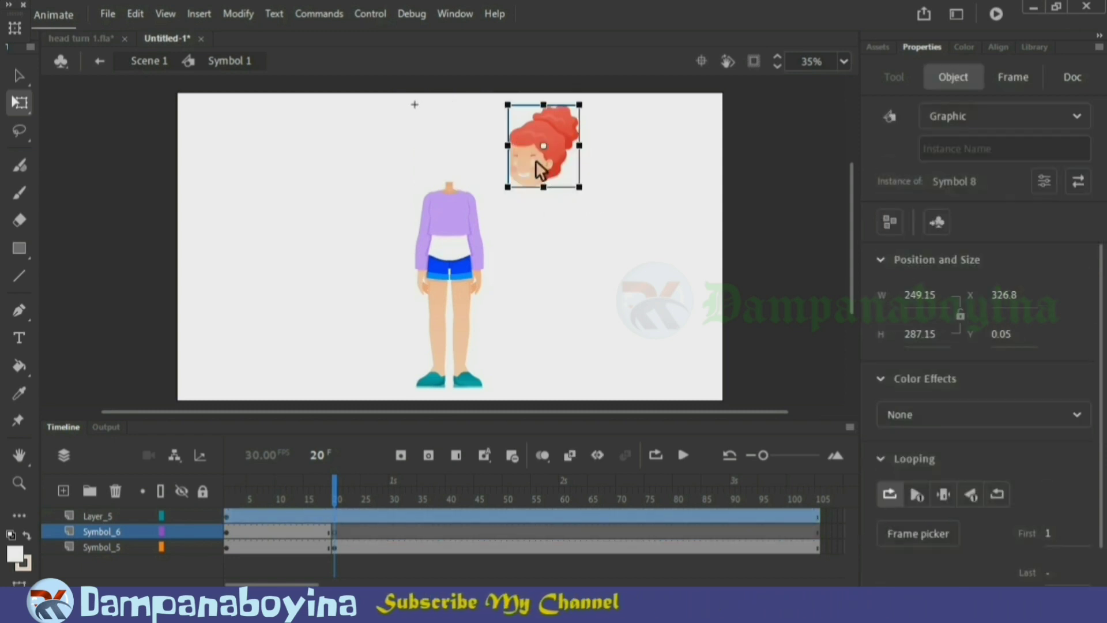
pyautogui.moveTo(541, 168); pyautogui.dragTo(465, 164)
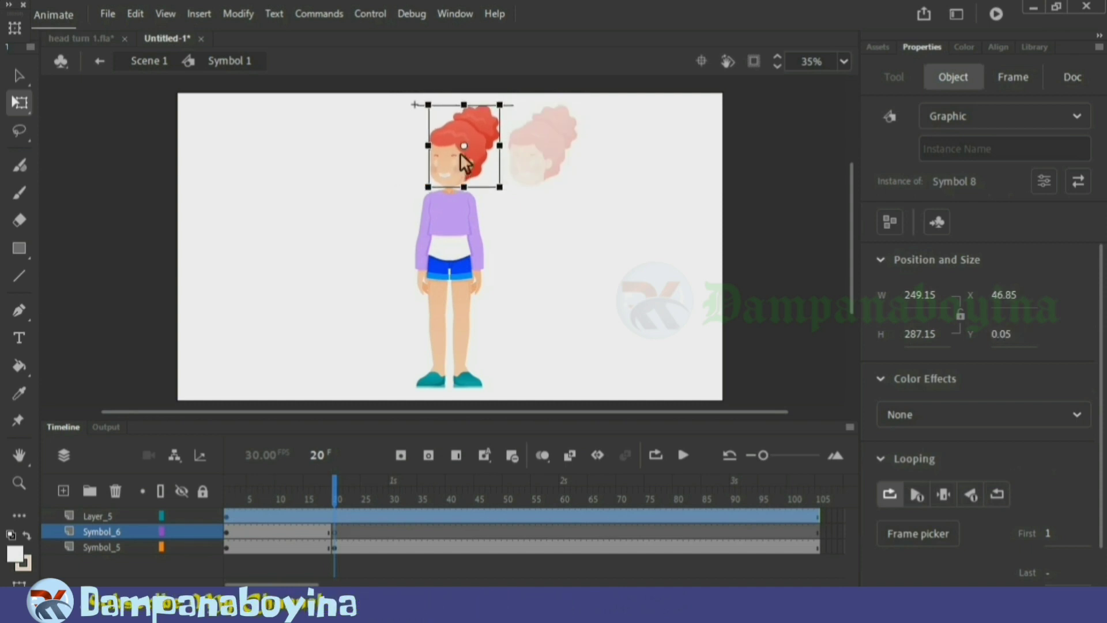
pyautogui.press('Up')
pyautogui.press('Up')
pyautogui.press('Up')
pyautogui.click(555, 212)
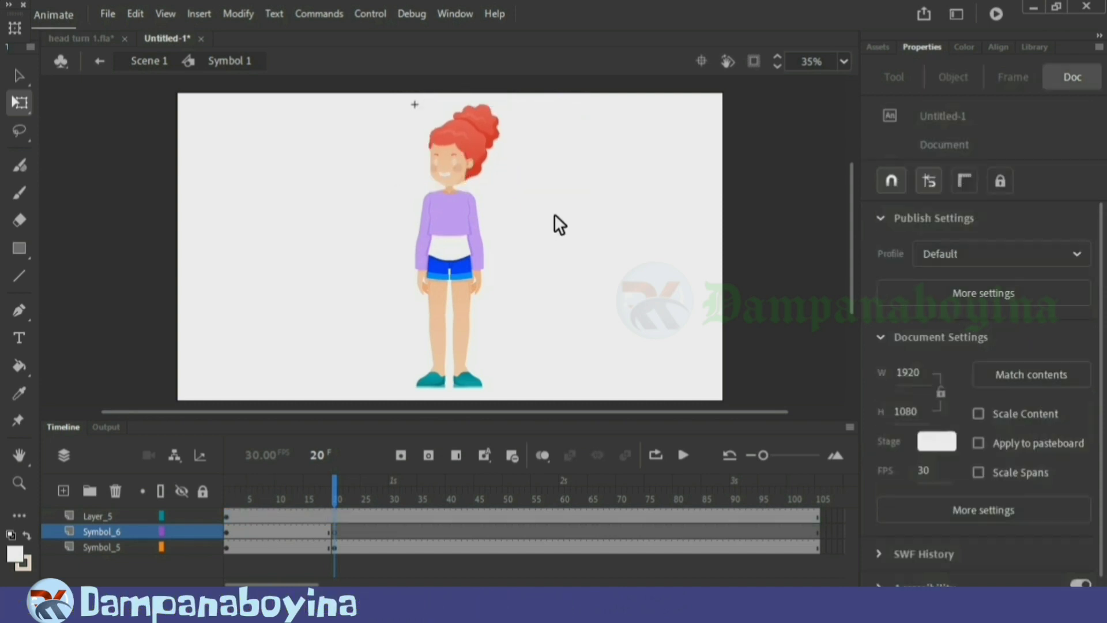
# Nudge the left-facing head horizontally to X 38.3 so it sits centred on the neck
pyautogui.click(432, 141)
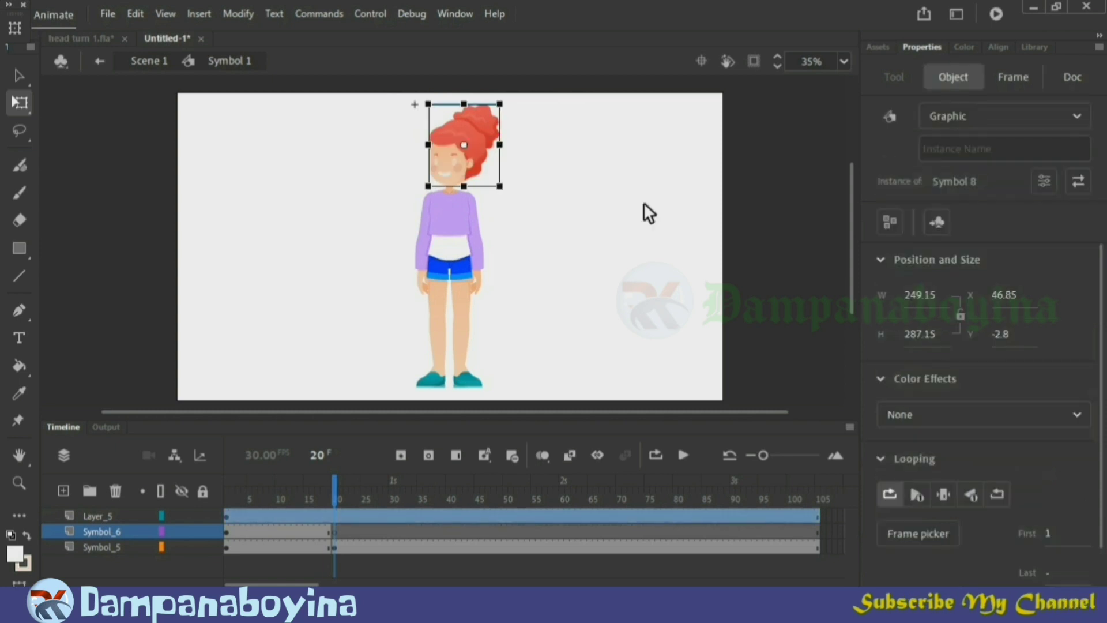
pyautogui.press('Left')
pyautogui.press('Left')
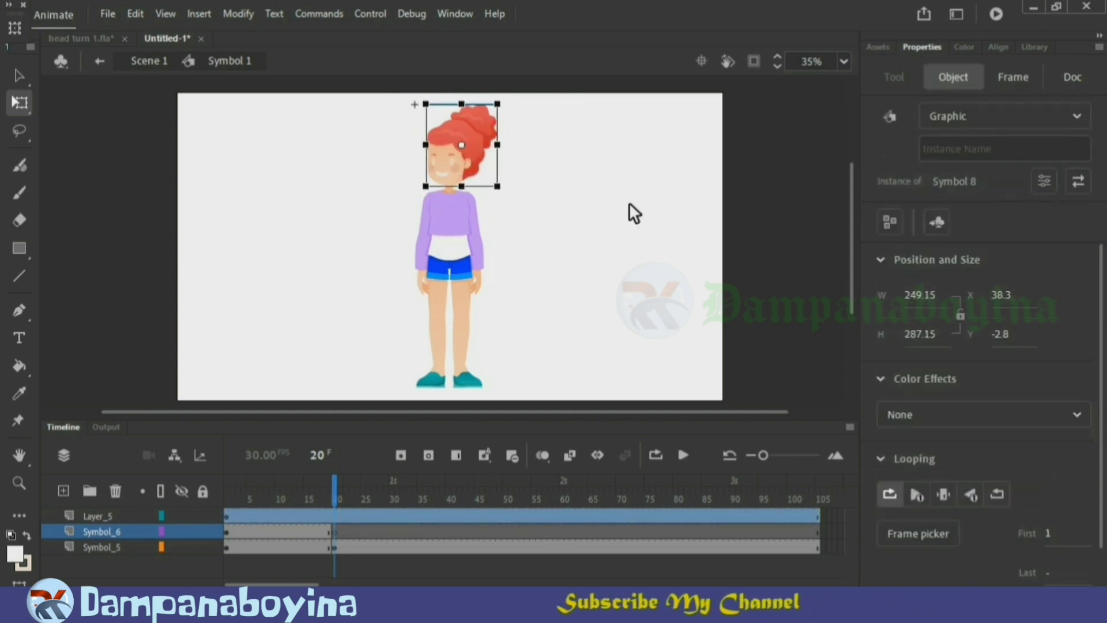
pyautogui.click(602, 216)
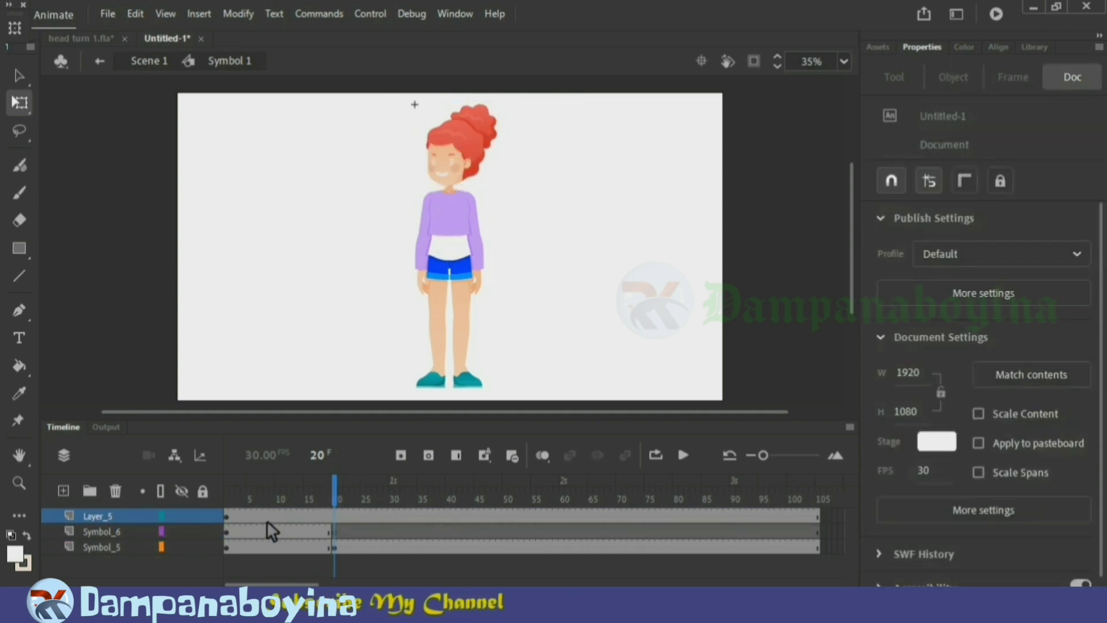
# Move the first keyframe of Layer_5 to frame 20 and check the head switch around that frame
pyautogui.click(230, 515)
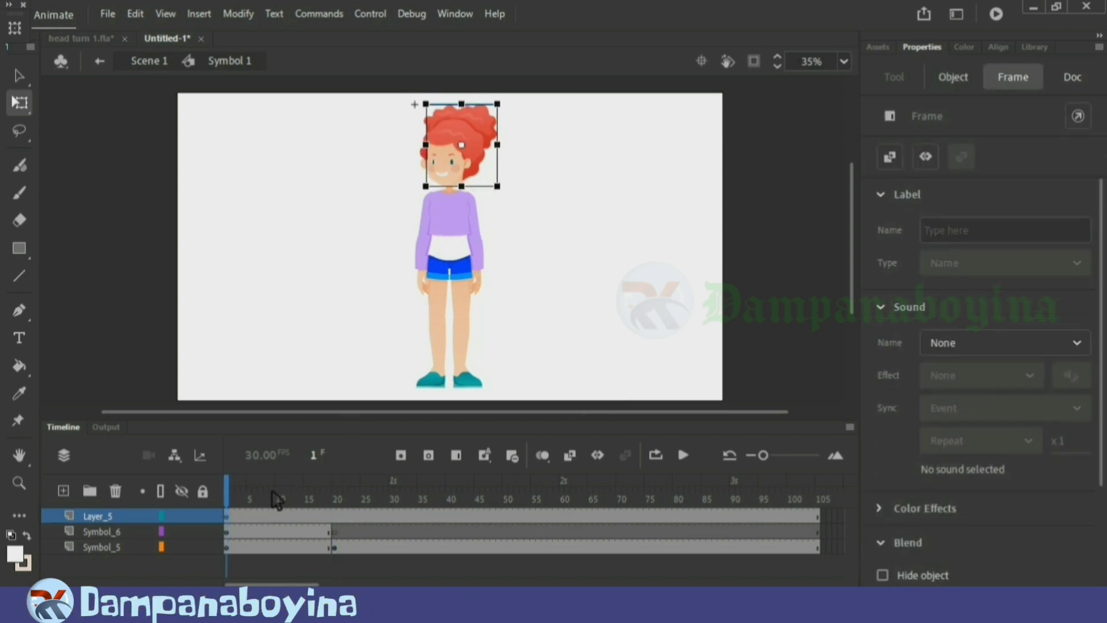
pyautogui.moveTo(232, 517); pyautogui.dragTo(336, 518)
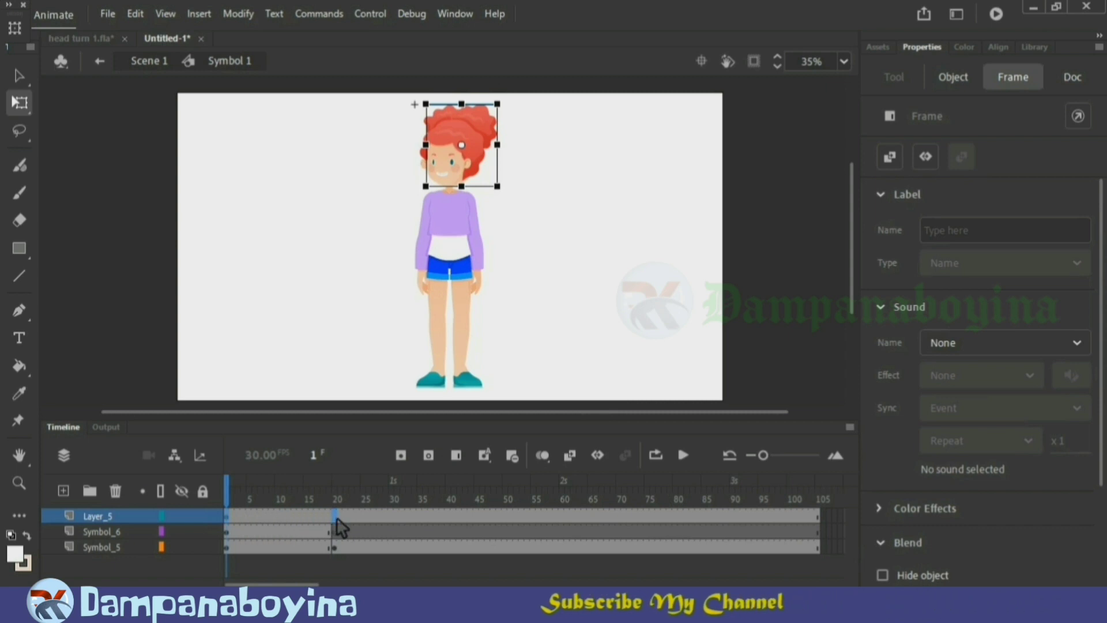
pyautogui.click(336, 520)
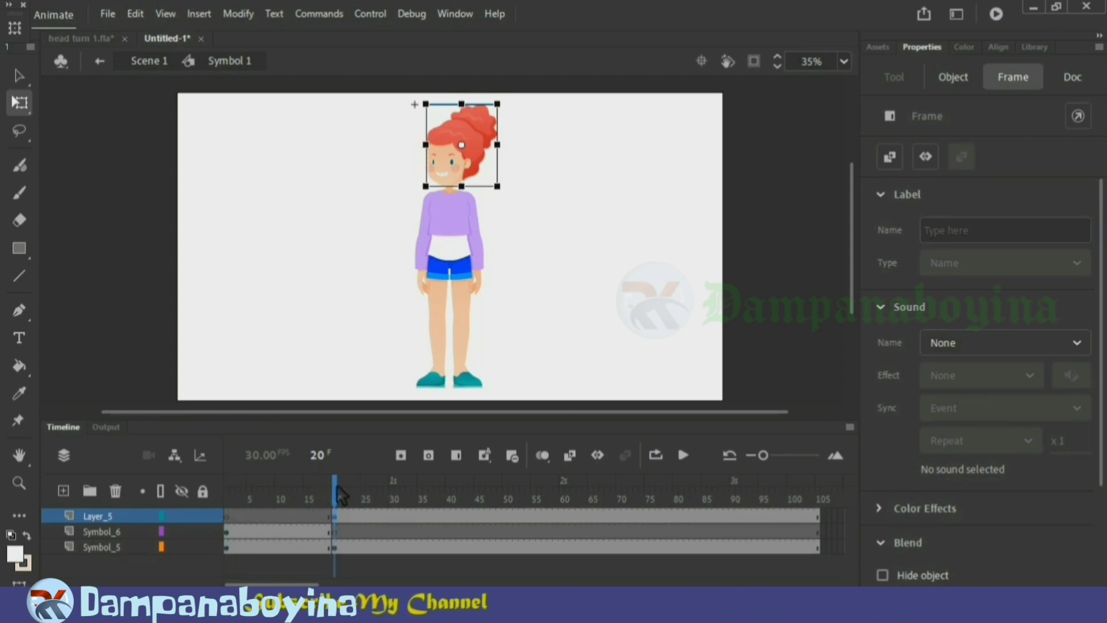
pyautogui.click(338, 321)
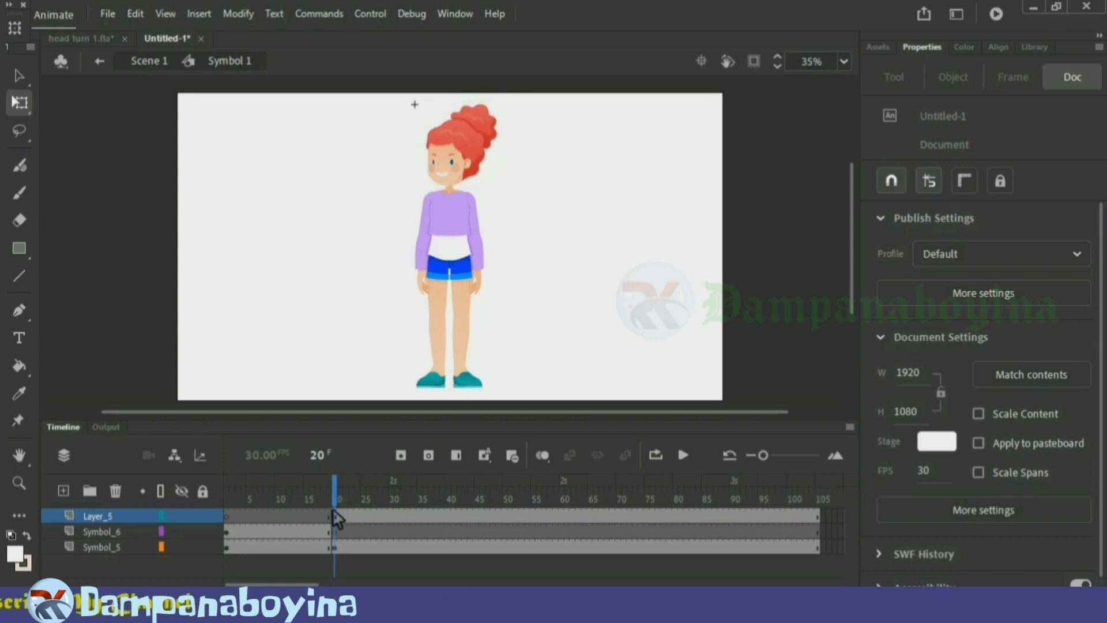
pyautogui.click(310, 492)
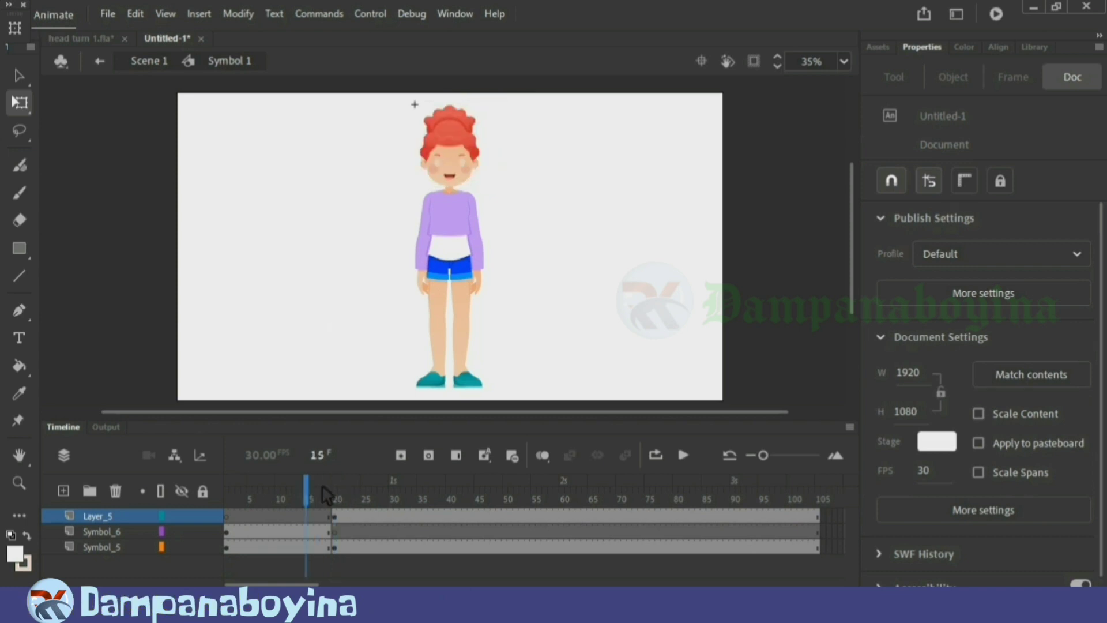
pyautogui.moveTo(325, 493); pyautogui.dragTo(360, 496)
pyautogui.click(323, 493)
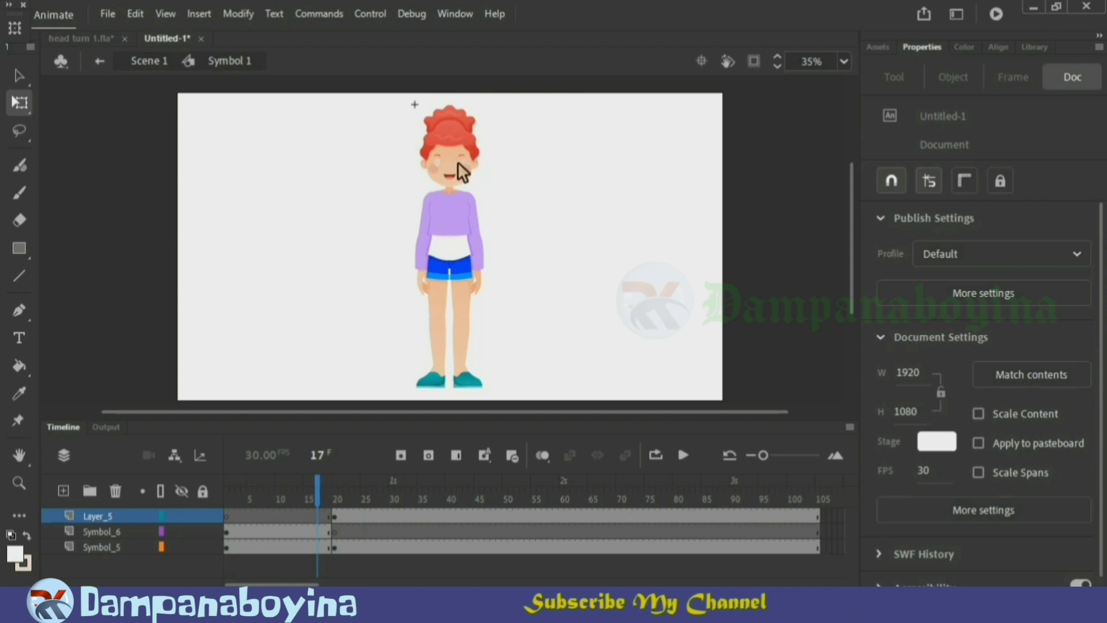
pyautogui.click(345, 497)
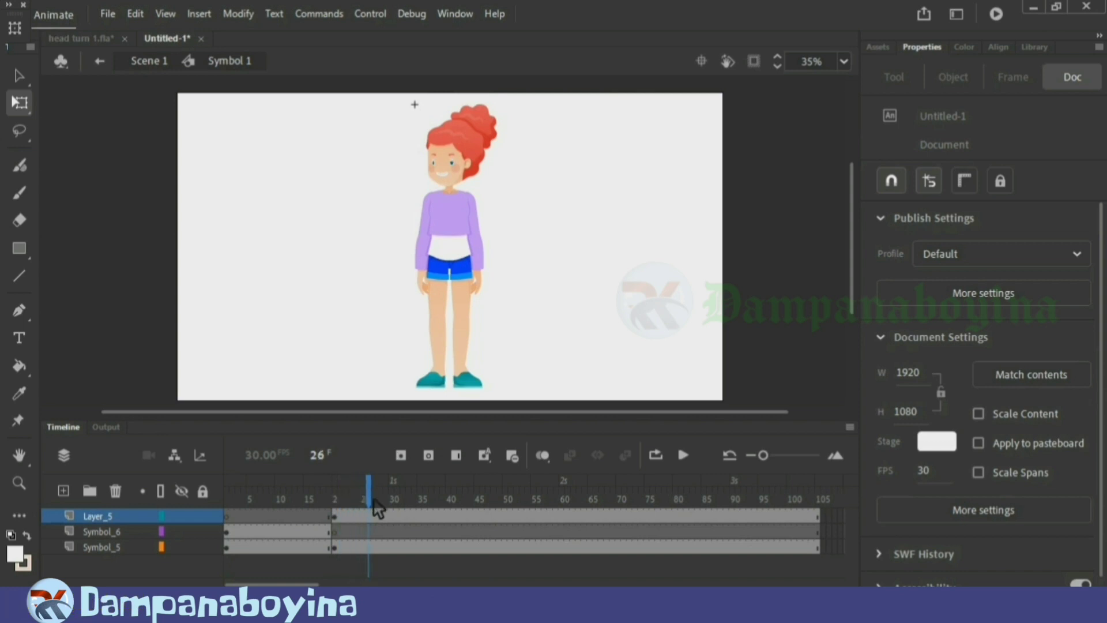
# Insert a keyframe at frame 35 on Layer_5 and remove that layer's frames 19 to 34
pyautogui.moveTo(411, 516); pyautogui.dragTo(423, 519)
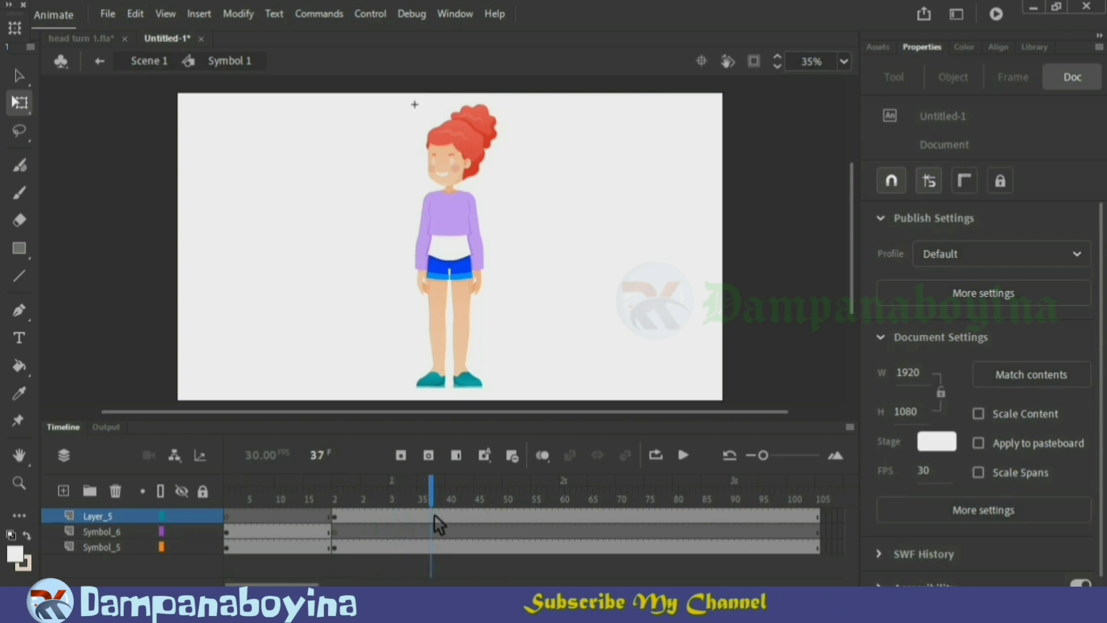
pyautogui.press('F6')
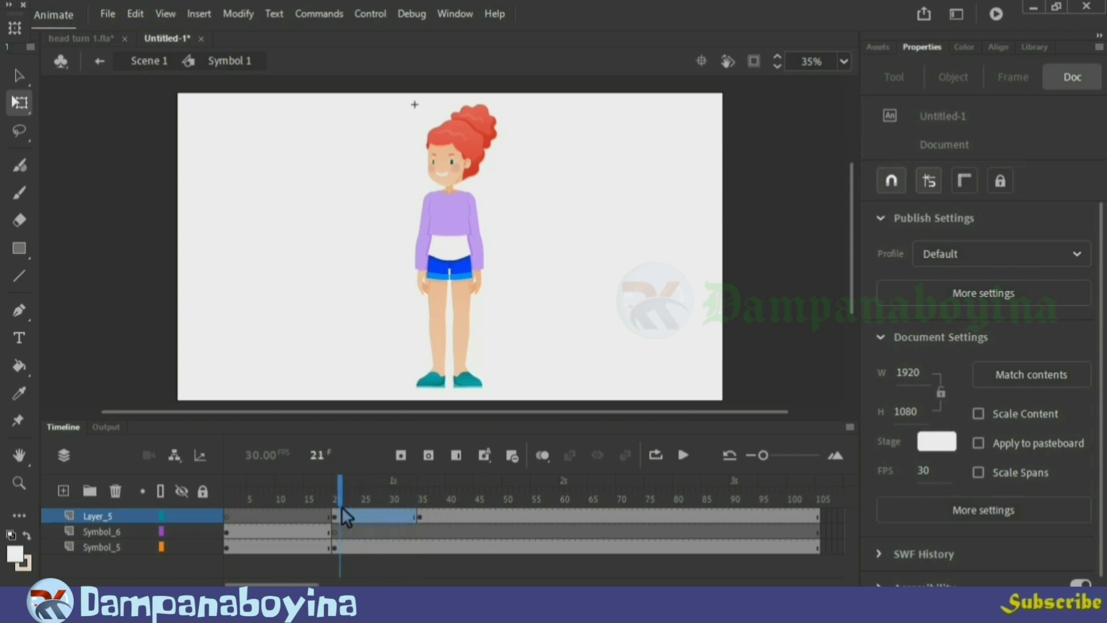
pyautogui.moveTo(342, 507); pyautogui.dragTo(332, 508)
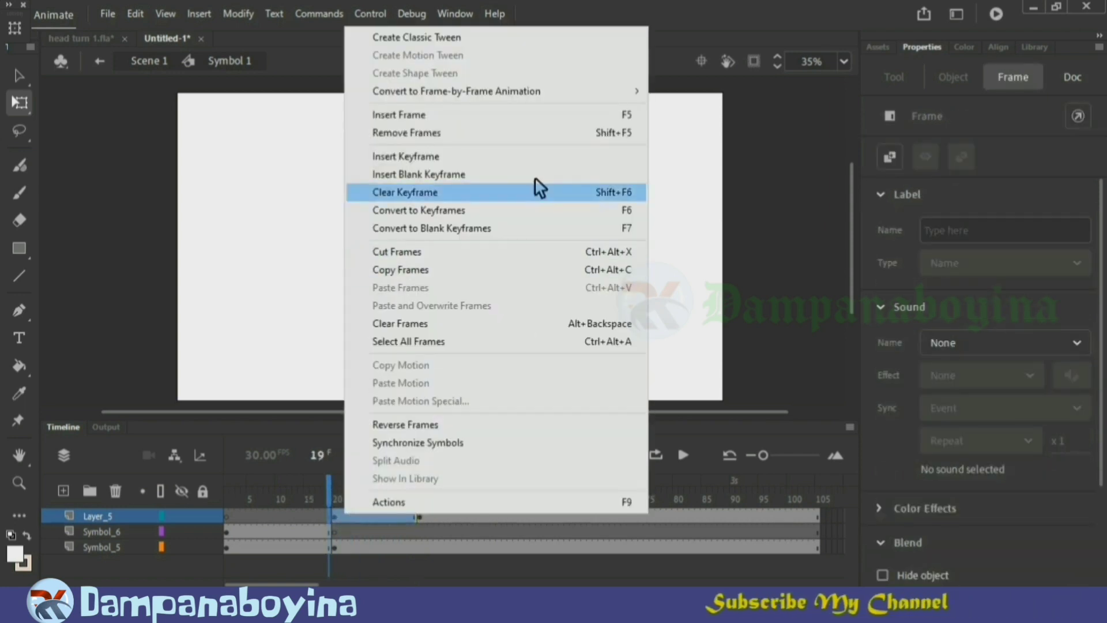
pyautogui.click(484, 133)
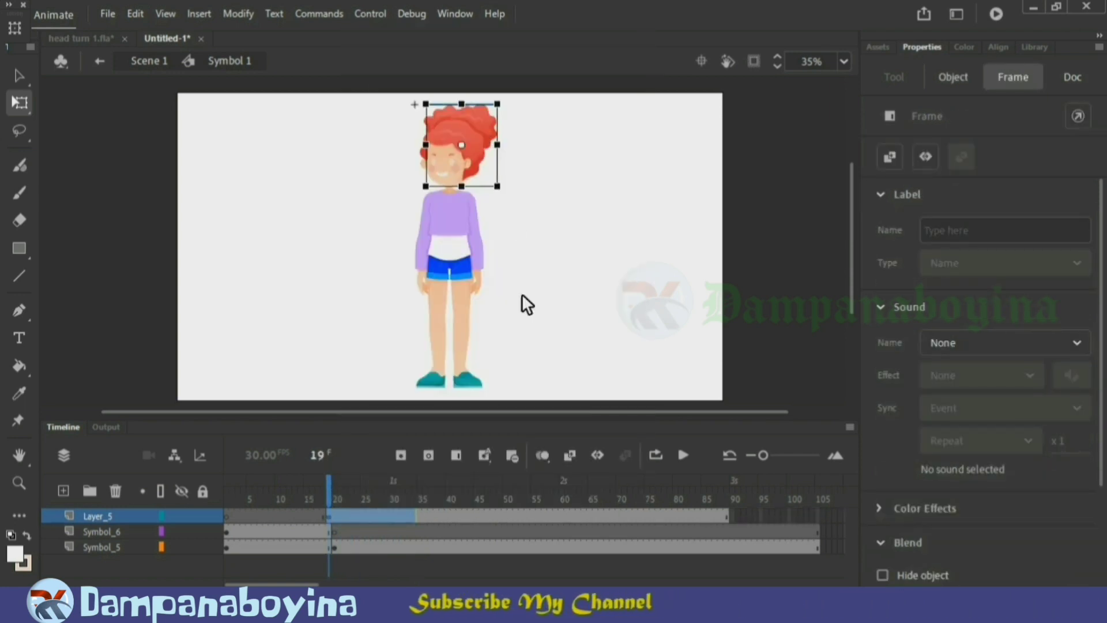
pyautogui.click(365, 332)
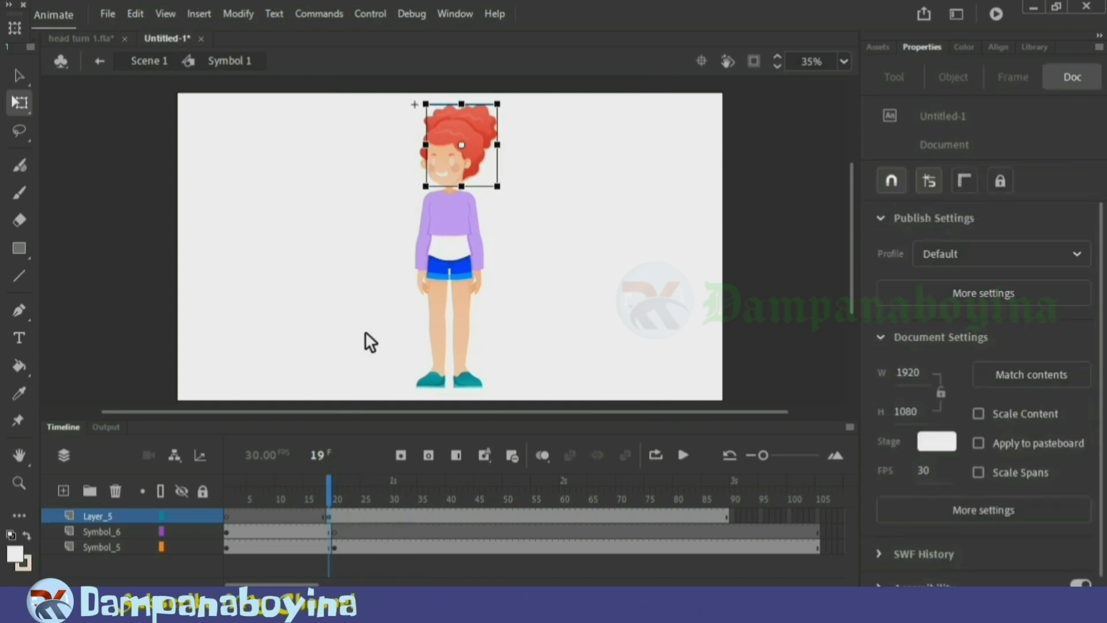
# Shift the Layer_5 keyframe from frame 19 to frame 20 and scrub back across the head switch
pyautogui.click(334, 517)
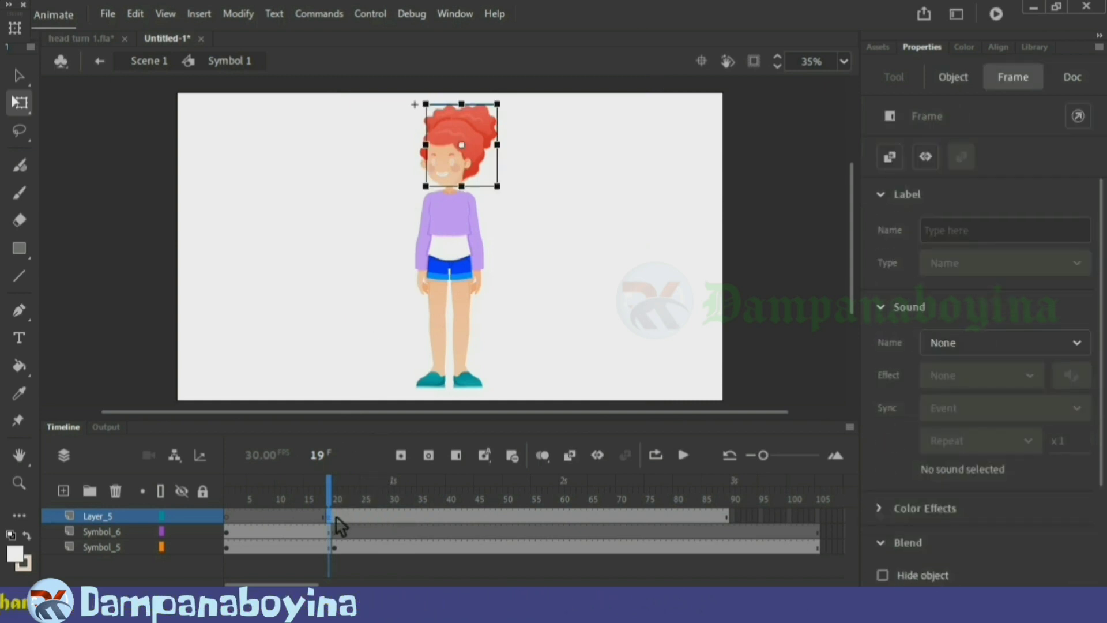
pyautogui.click(363, 338)
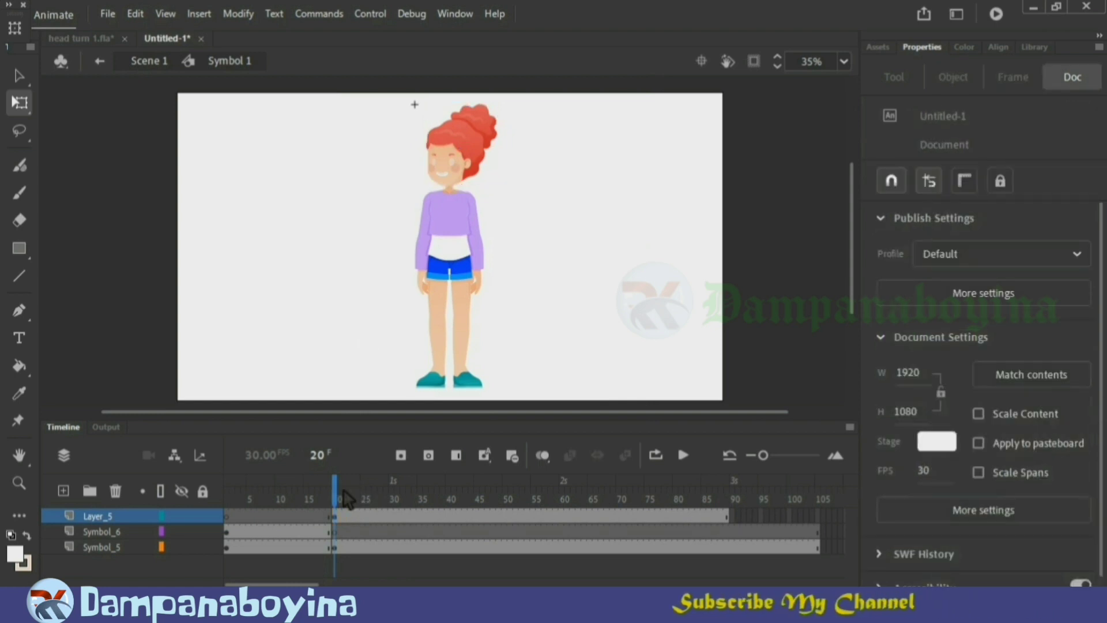
pyautogui.moveTo(338, 493)
pyautogui.mouseDown()
pyautogui.moveTo(298, 493)
pyautogui.moveTo(457, 521)
pyautogui.moveTo(322, 502)
pyautogui.mouseUp()
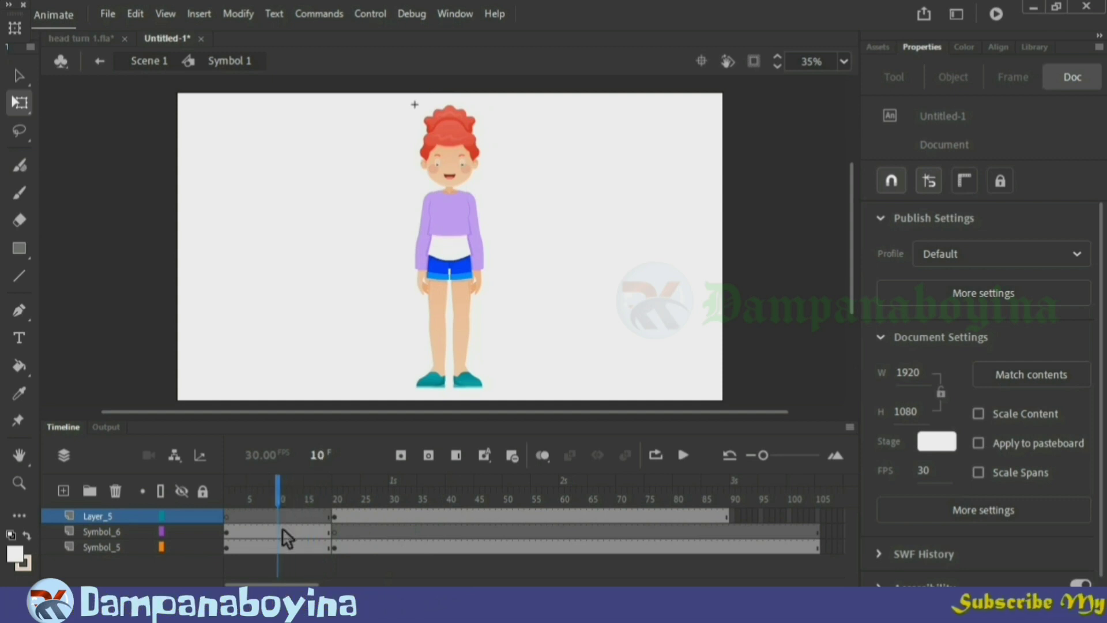
# Insert keyframes at frame 10 on the Symbol_6 and Symbol_5 layers
pyautogui.moveTo(281, 534); pyautogui.dragTo(280, 547)
pyautogui.press('F6')
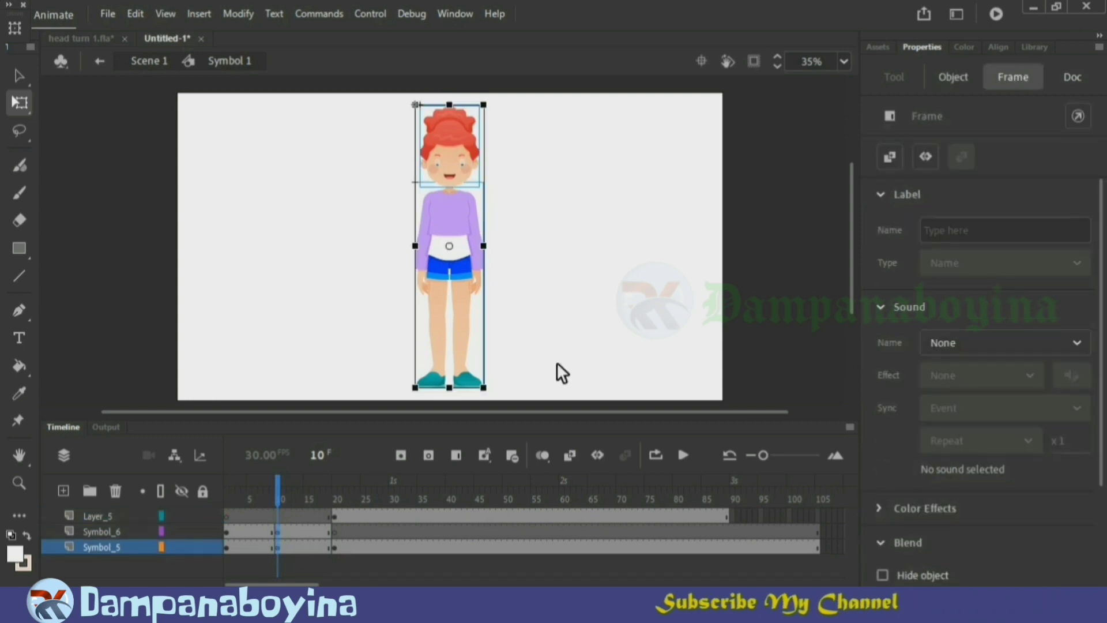
pyautogui.click(527, 305)
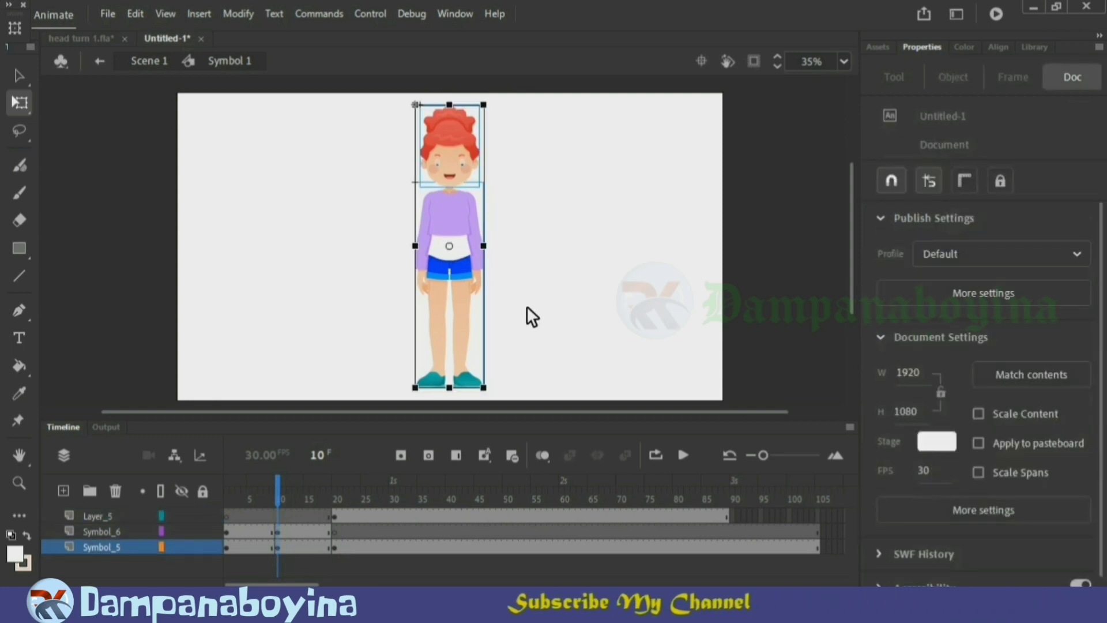
# Move the body's transformation point down to the feet at frame 10 and squash the body slightly from the neck downward
pyautogui.click(452, 251)
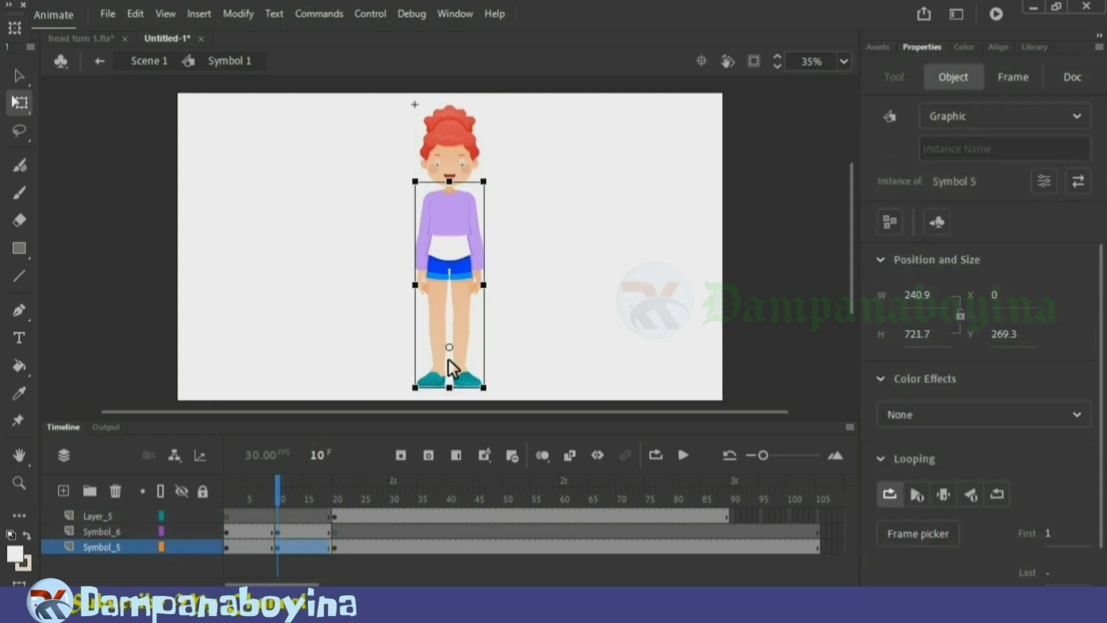
pyautogui.moveTo(448, 360); pyautogui.dragTo(451, 385)
pyautogui.moveTo(455, 184); pyautogui.dragTo(455, 189)
pyautogui.click(612, 246)
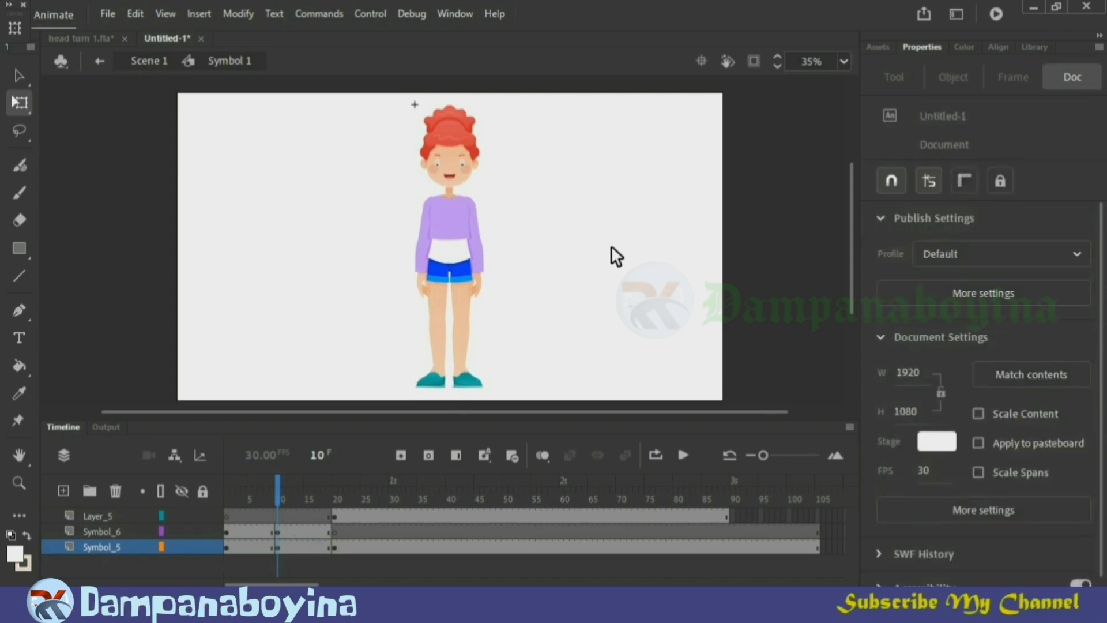
# Squash the body at frame 10 further from its upper edge to a height of about 696
pyautogui.hotkey('ctrl', '=')
pyautogui.hotkey('ctrl', '=')
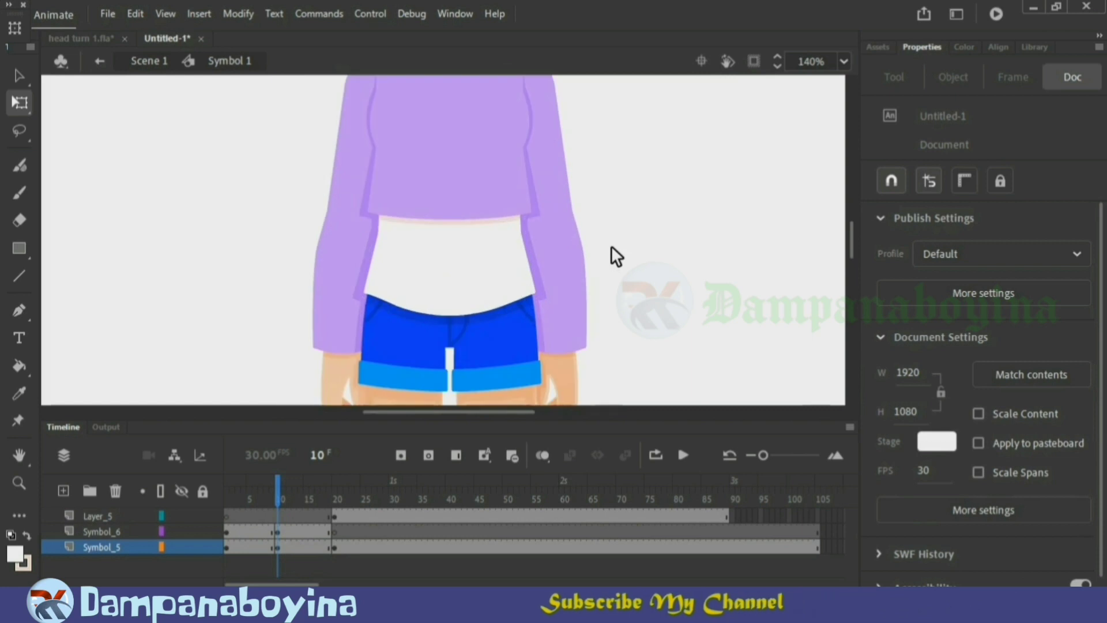
pyautogui.scroll(5, 601, 267)
pyautogui.scroll(-3, 600, 291)
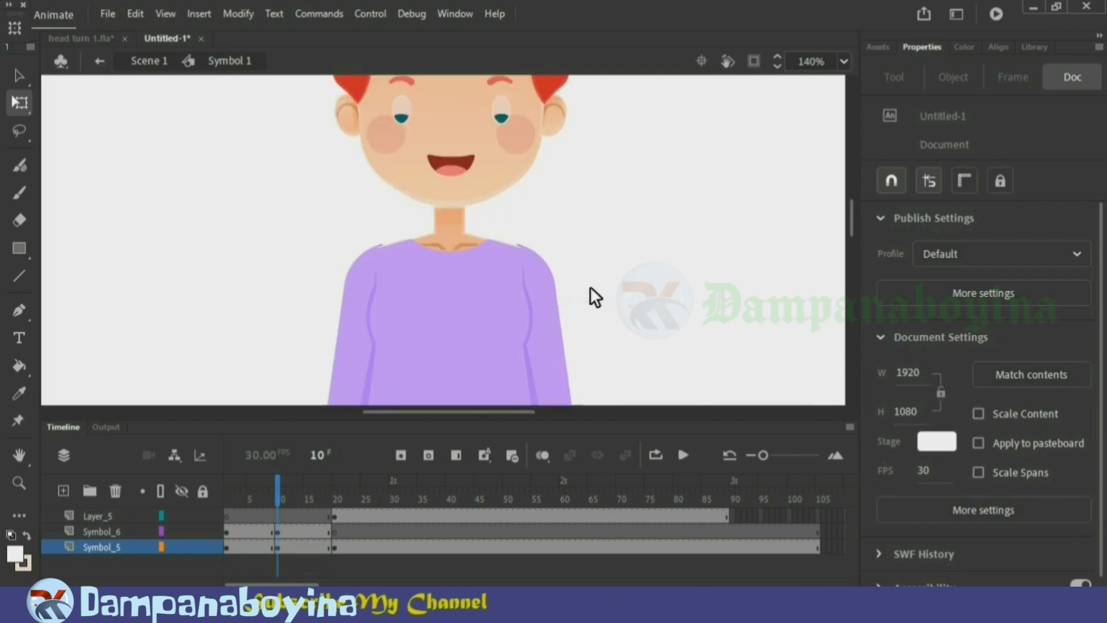
pyautogui.click(459, 280)
pyautogui.moveTo(458, 206); pyautogui.dragTo(459, 216)
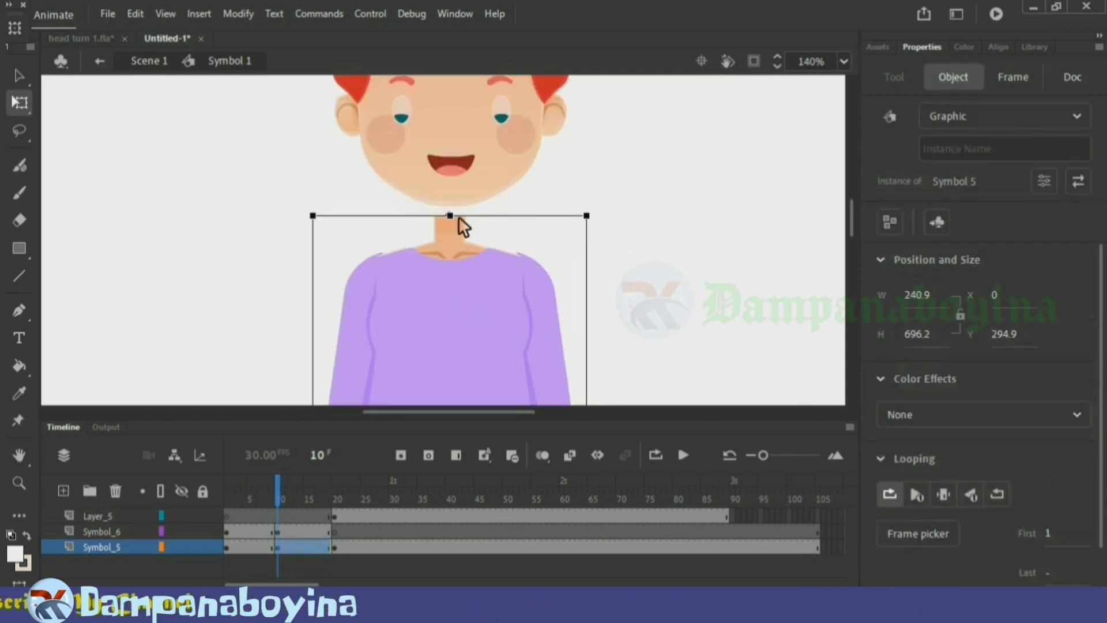
pyautogui.click(640, 217)
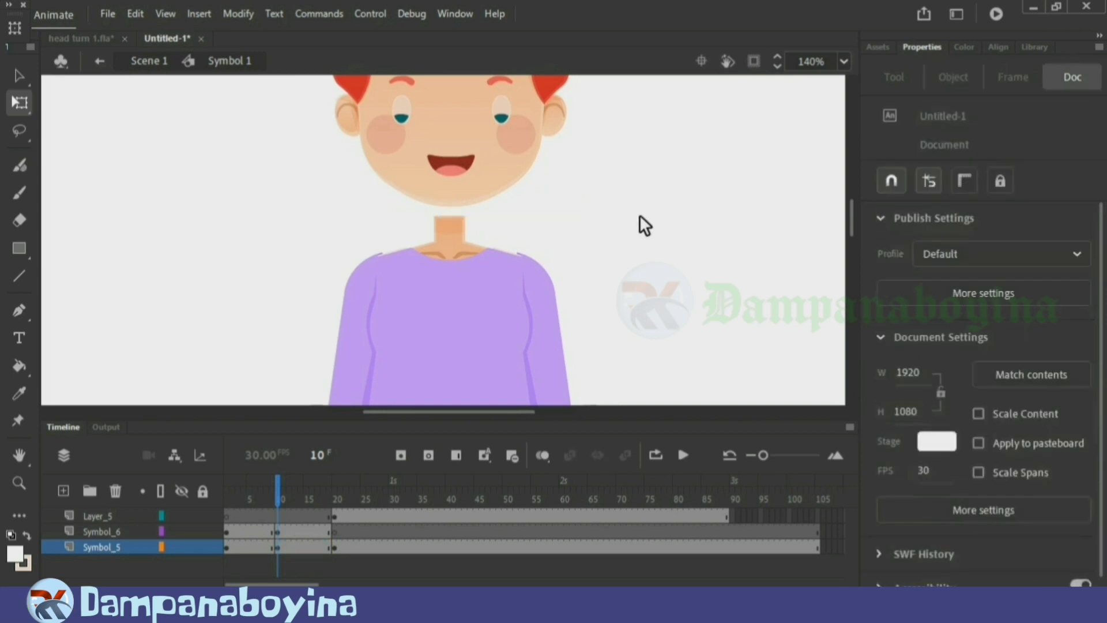
# Lower the front-facing head at frame 10 to about Y 16.4 so it rests on the neck
pyautogui.scroll(2, 620, 282)
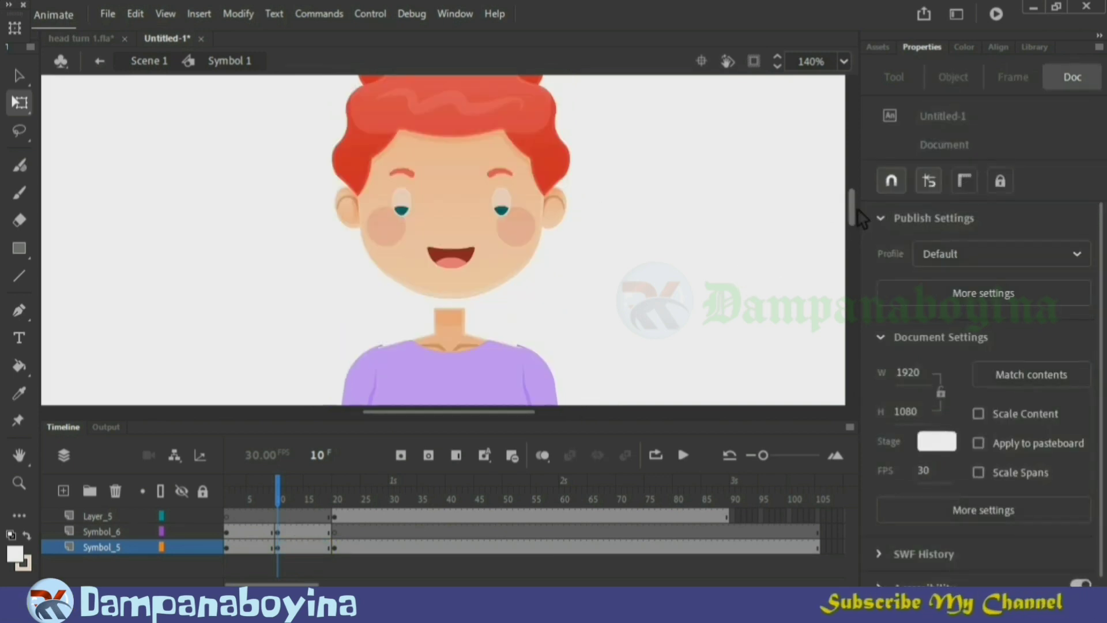
pyautogui.moveTo(602, 275); pyautogui.dragTo(293, 91)
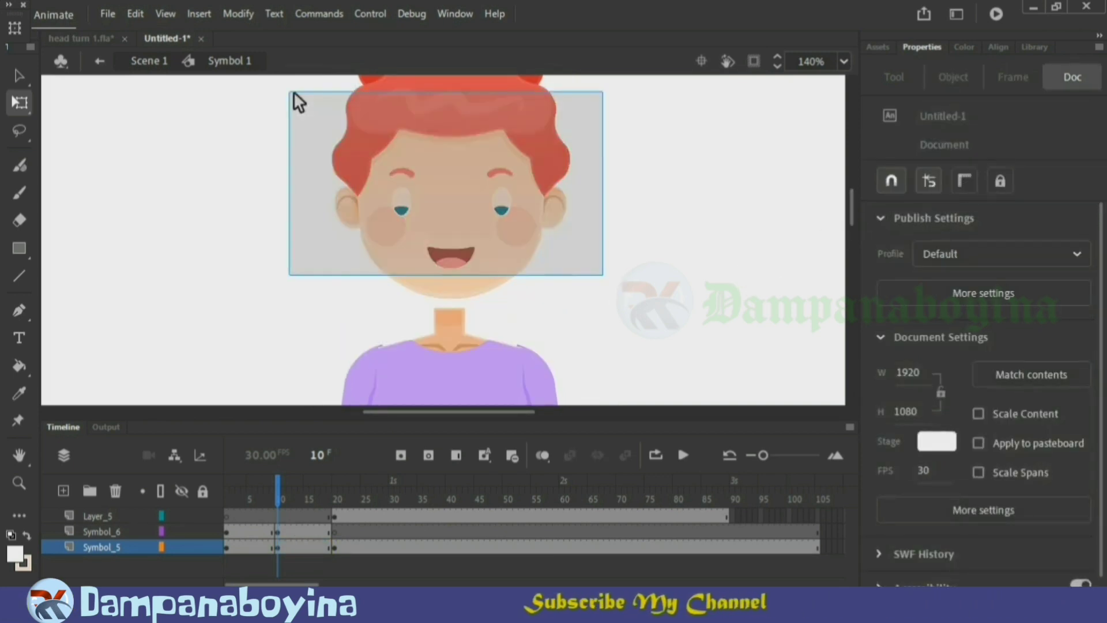
pyautogui.moveTo(458, 172); pyautogui.dragTo(458, 192)
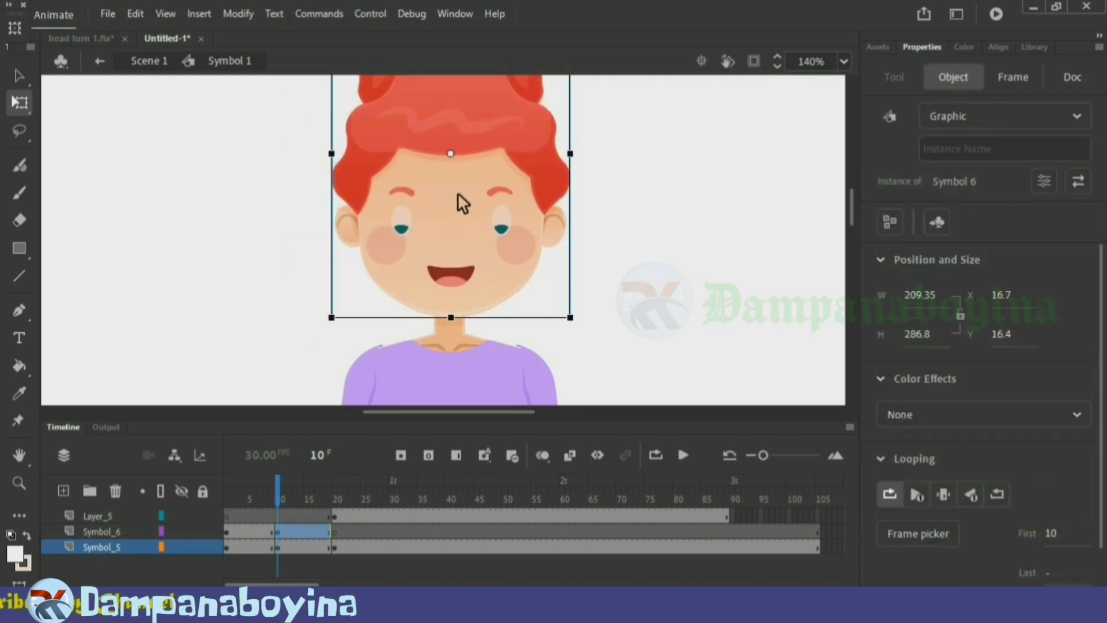
pyautogui.click(642, 282)
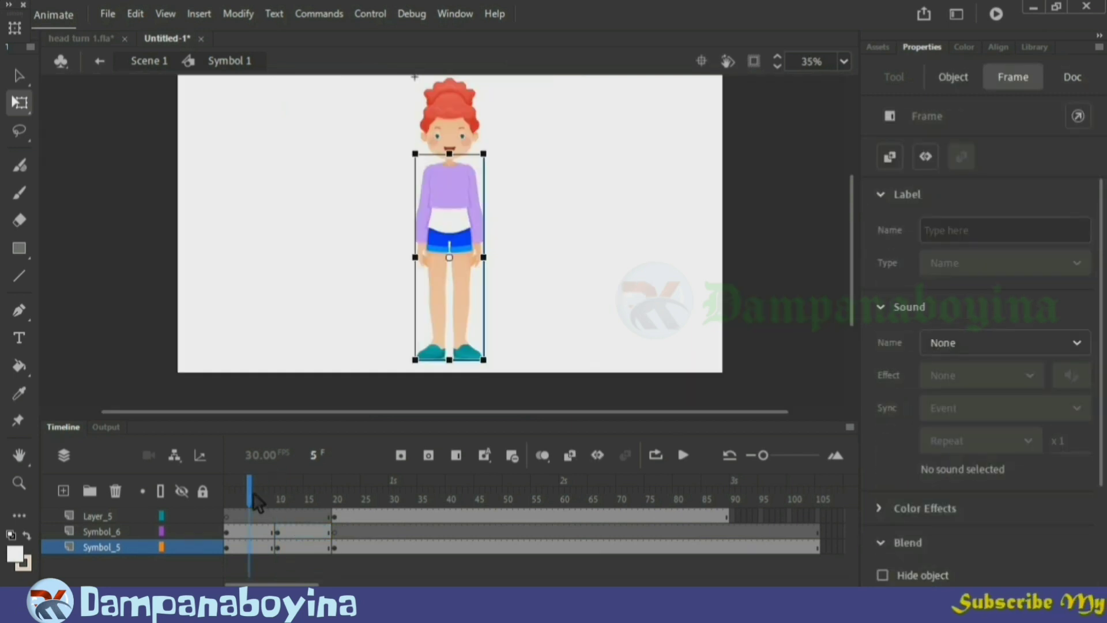
# Insert keyframes at frame 41 on the Layer_5 and Symbol_5 layers
pyautogui.moveTo(252, 494); pyautogui.dragTo(350, 519)
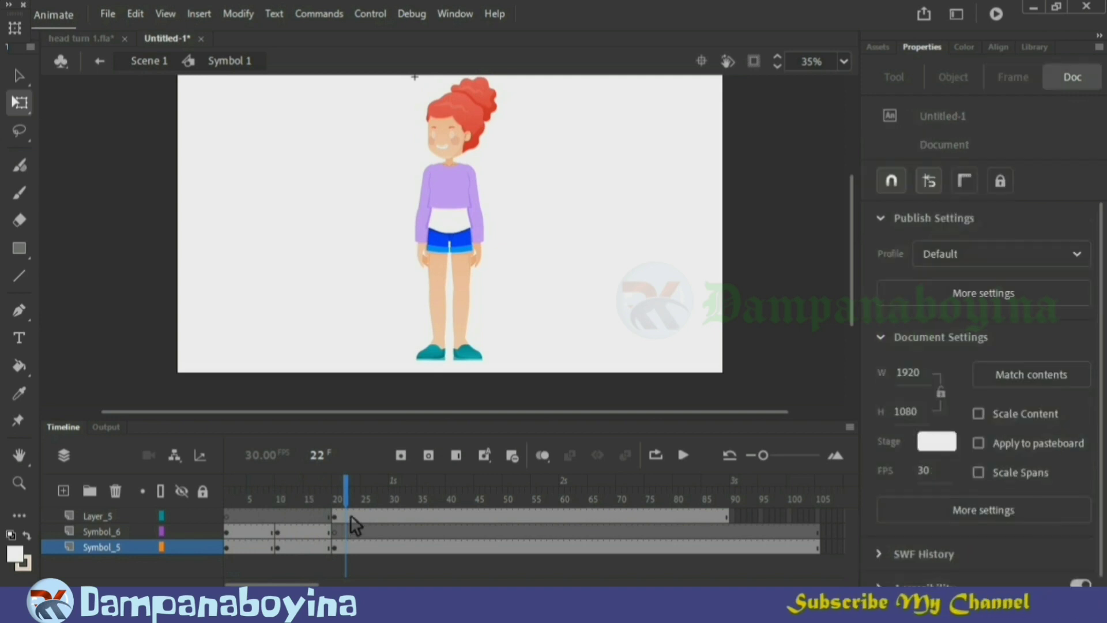
pyautogui.moveTo(348, 504); pyautogui.dragTo(450, 497)
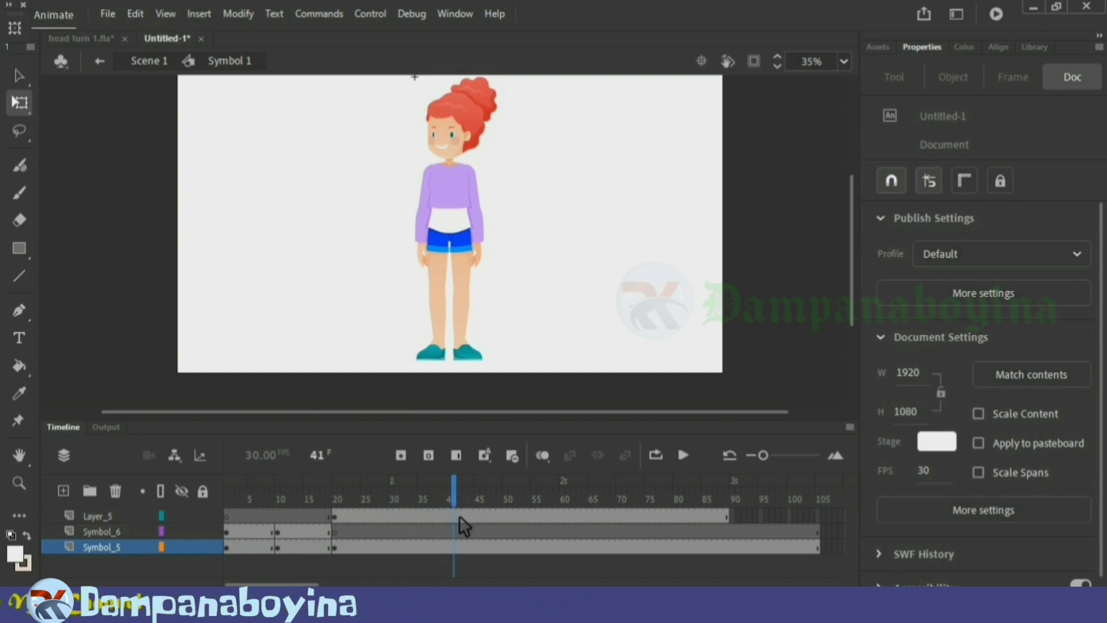
pyautogui.click(460, 516)
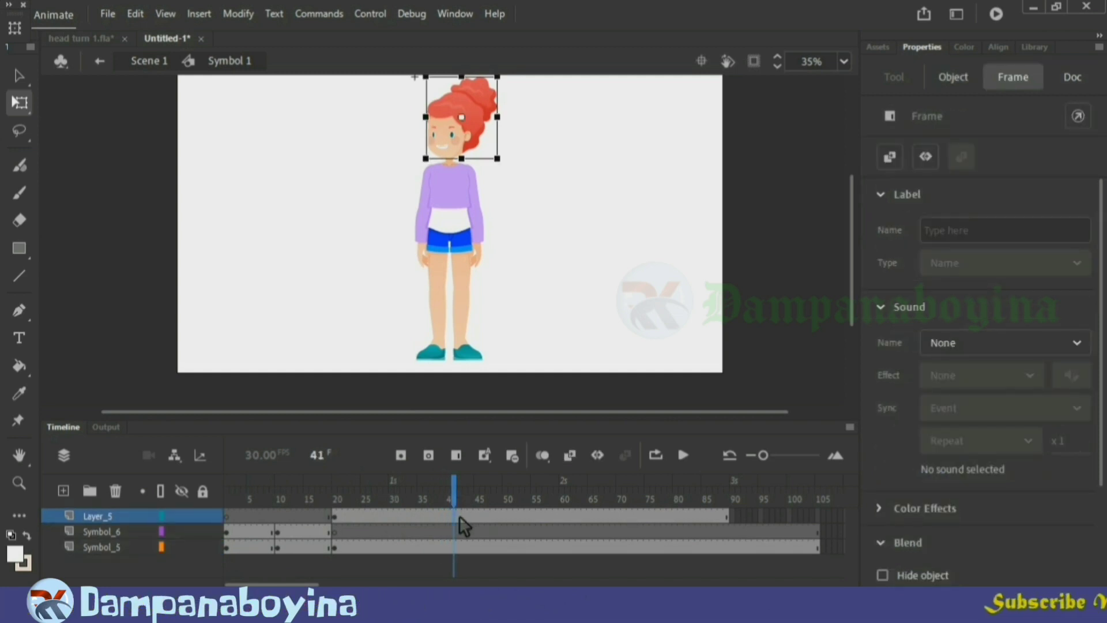
pyautogui.click(460, 548)
pyautogui.press('F6')
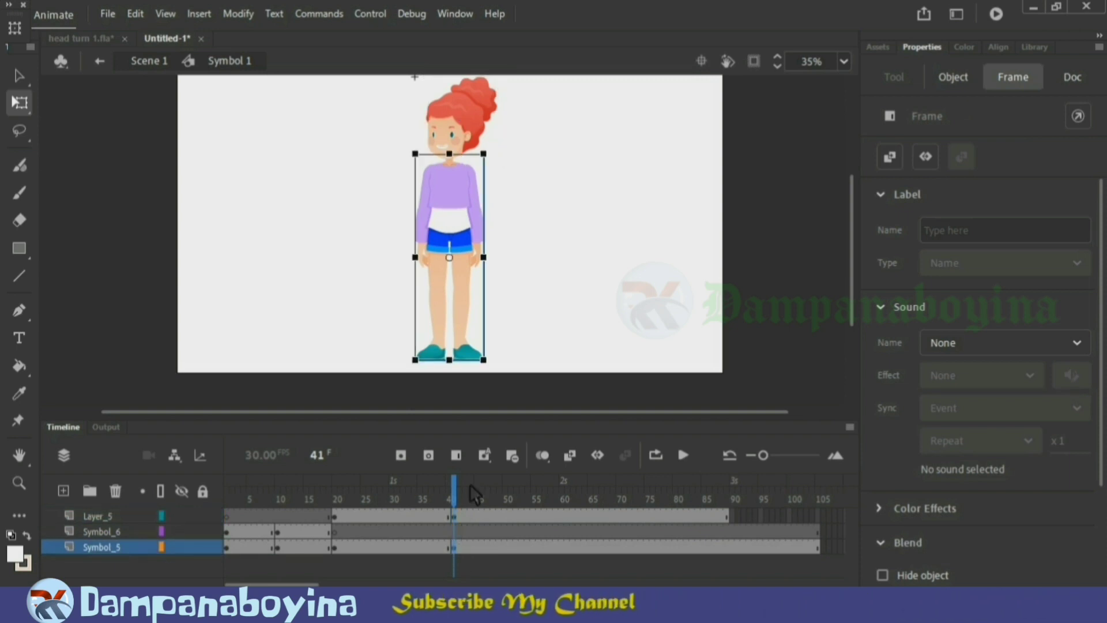
pyautogui.click(542, 345)
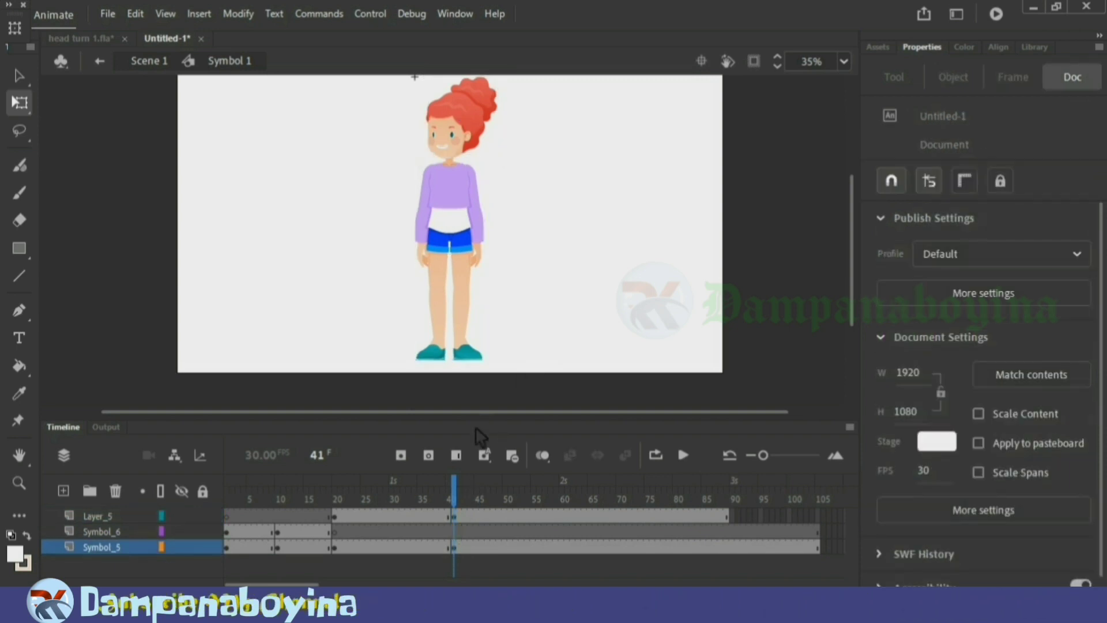
# Add a new layer above Layer_5
pyautogui.click(455, 532)
pyautogui.click(461, 489)
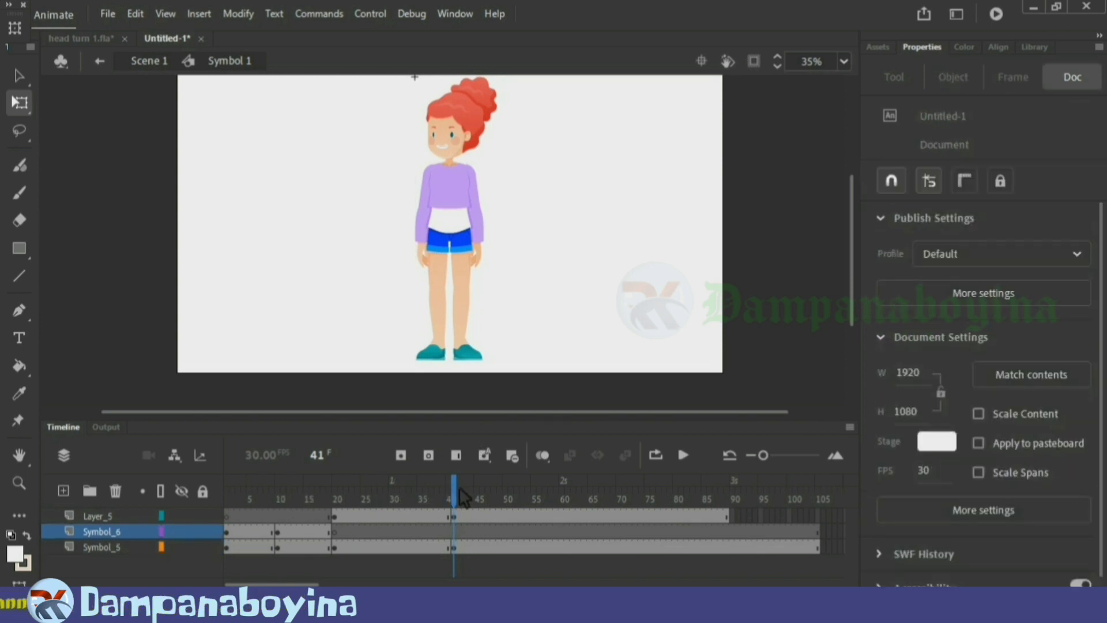
pyautogui.click(112, 515)
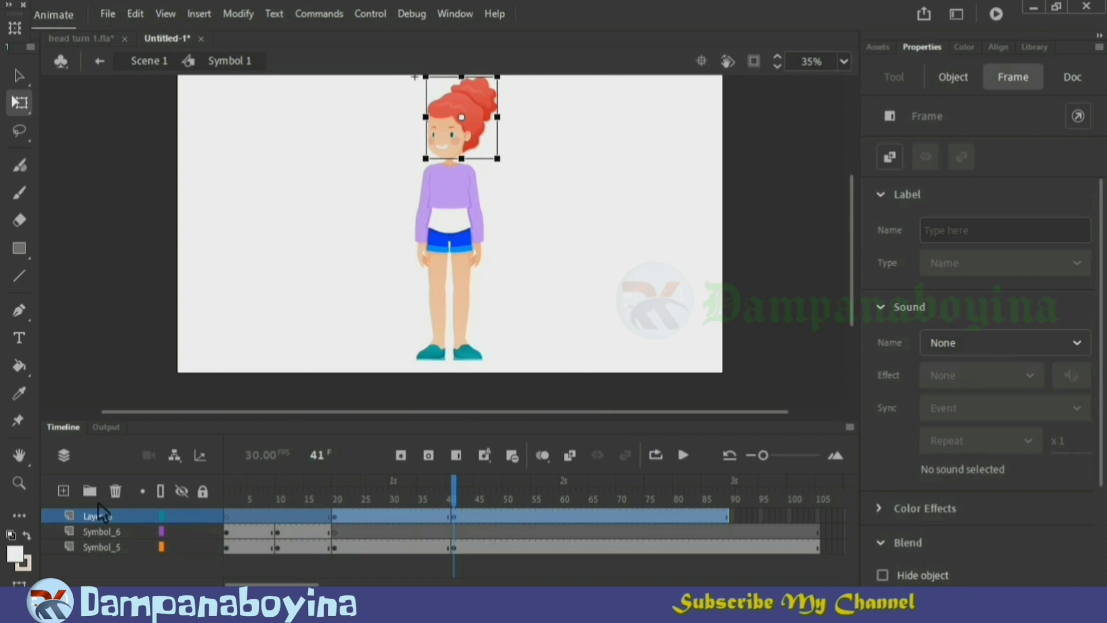
pyautogui.click(266, 335)
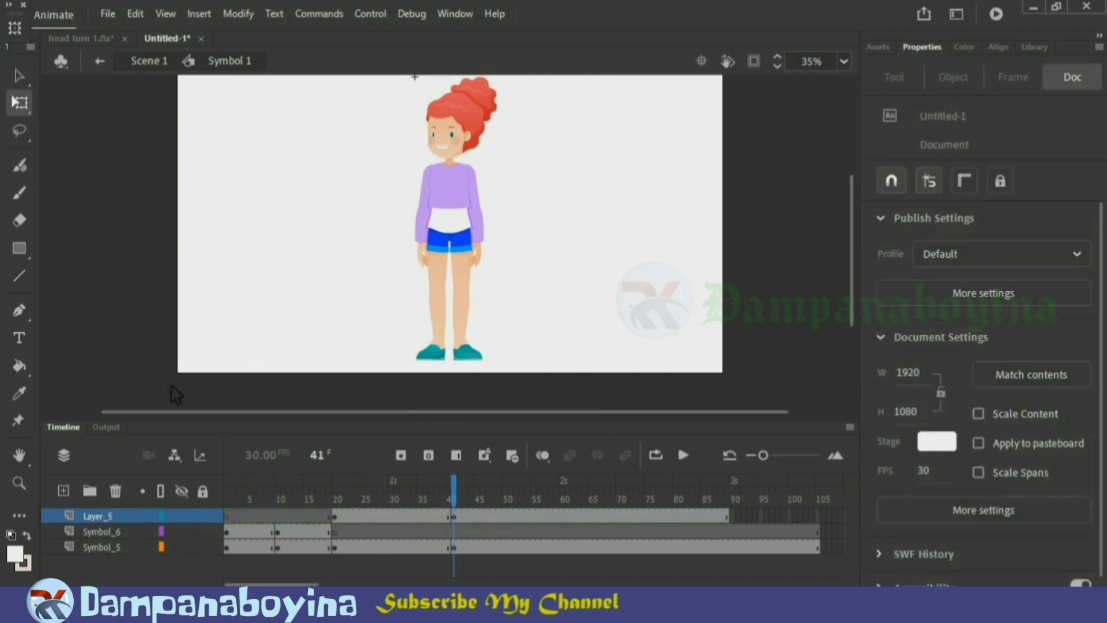
pyautogui.click(65, 491)
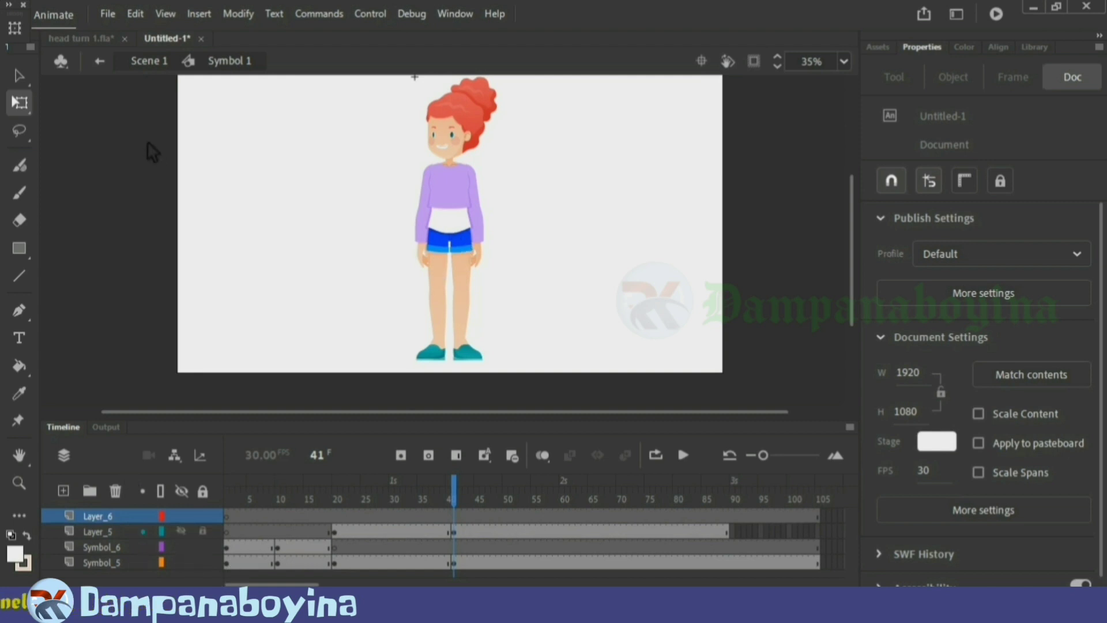
# Copy the separate front-facing head from head turn 1.fla, paste it into Layer_6 of Untitled-1 and place it beside the girl's head
pyautogui.click(109, 40)
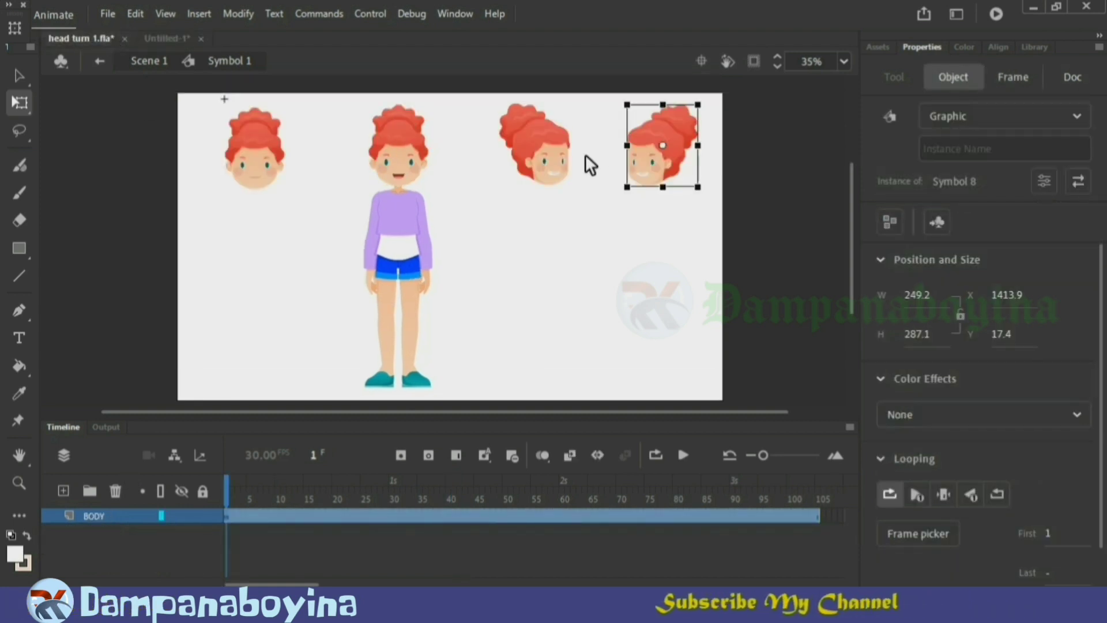
pyautogui.click(223, 113)
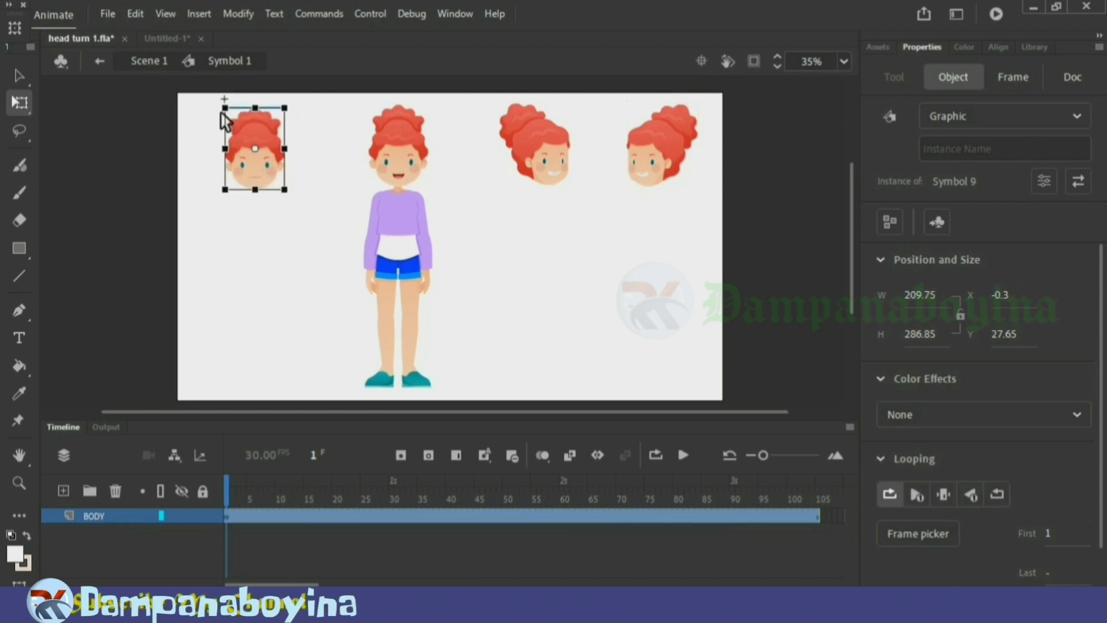
pyautogui.click(170, 39)
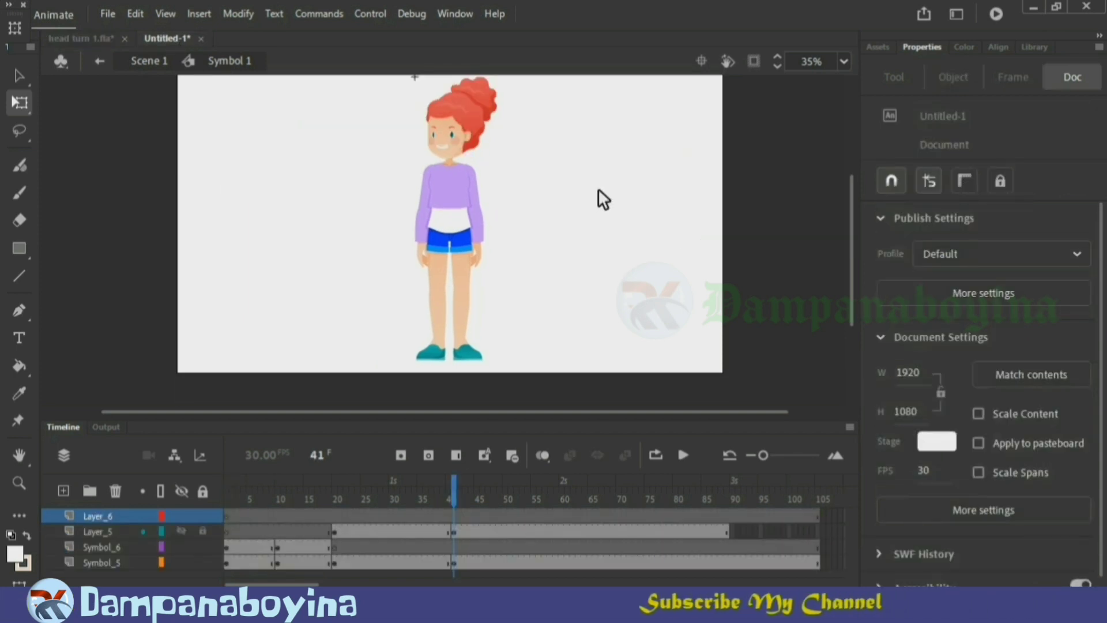
pyautogui.hotkey('ctrl', 'v')
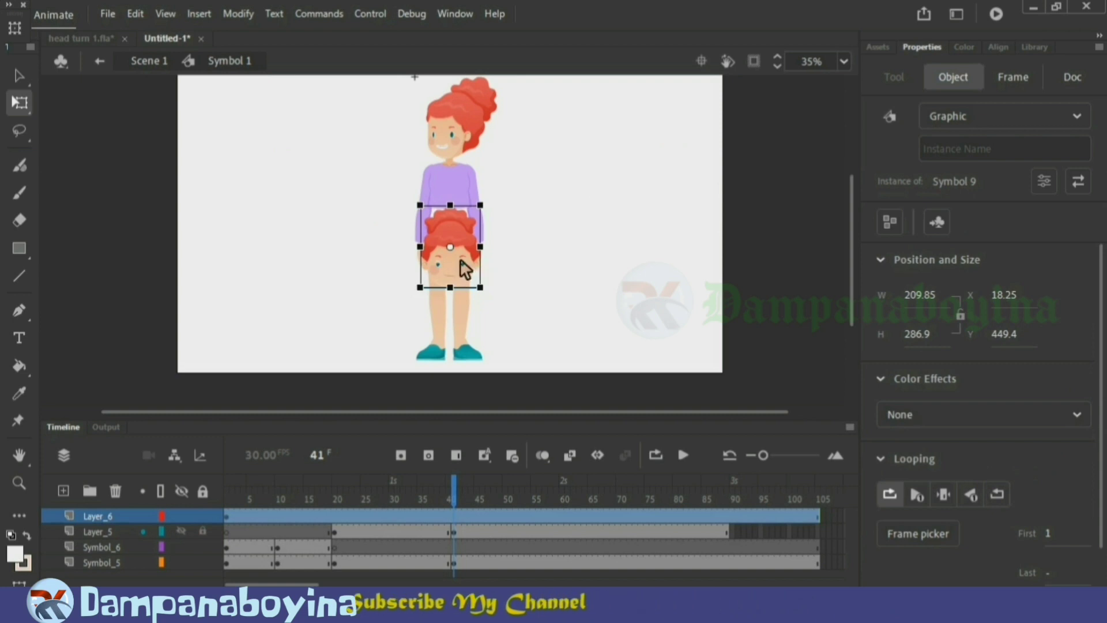
pyautogui.moveTo(465, 268); pyautogui.dragTo(559, 143)
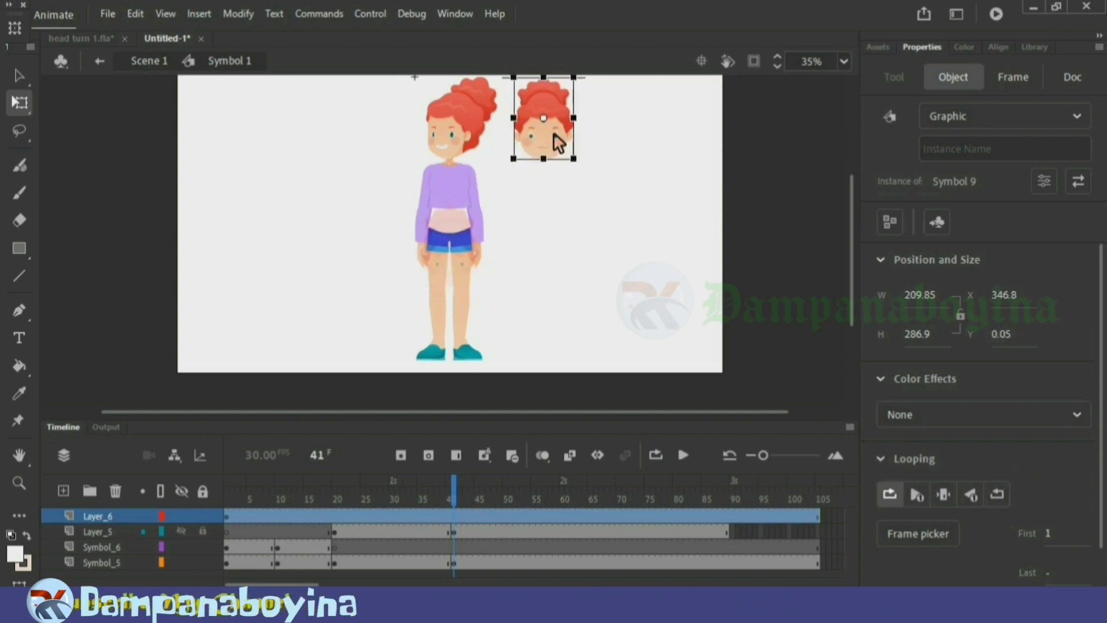
pyautogui.click(543, 247)
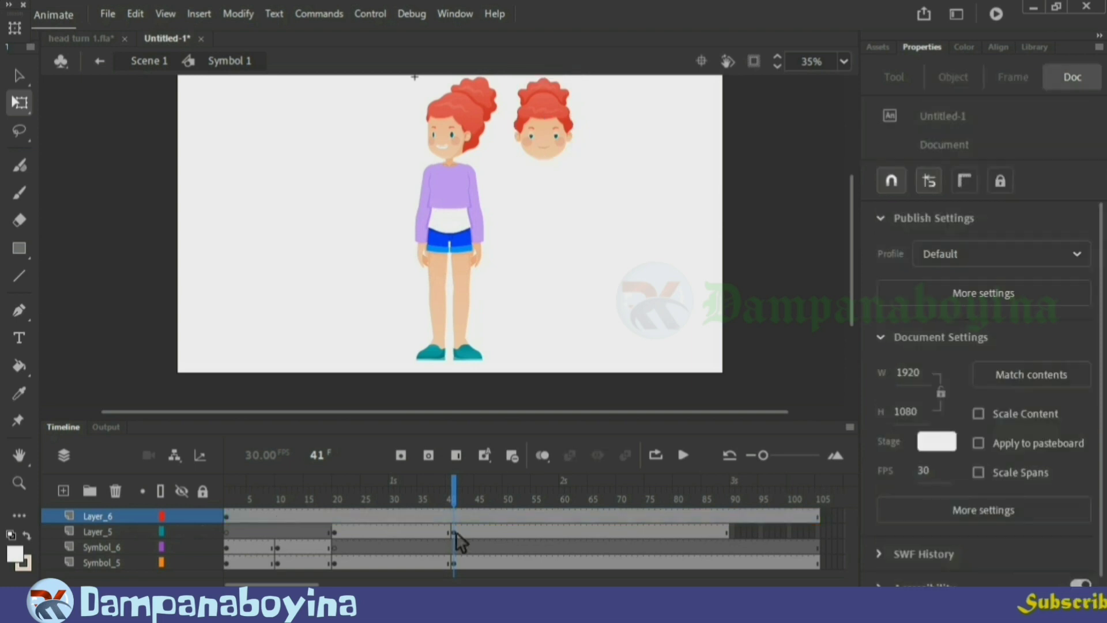
# Delete the left-facing head at frame 41 on Layer_5 and position the pasted front-facing head on the neck at about Y -5.65
pyautogui.click(458, 124)
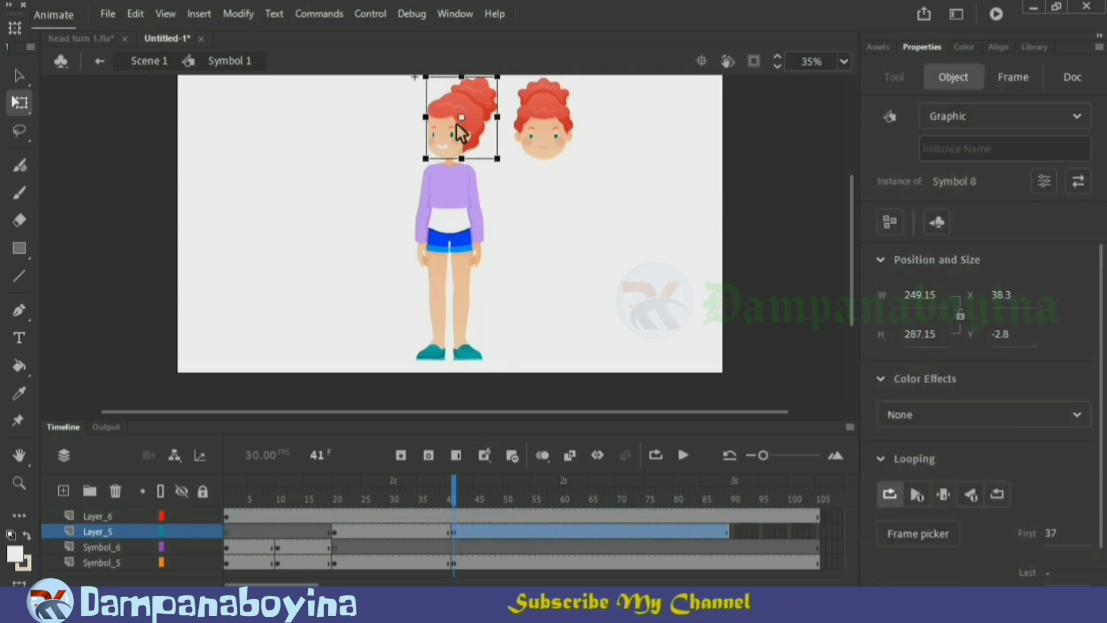
pyautogui.press('Delete')
pyautogui.moveTo(580, 168); pyautogui.dragTo(530, 103)
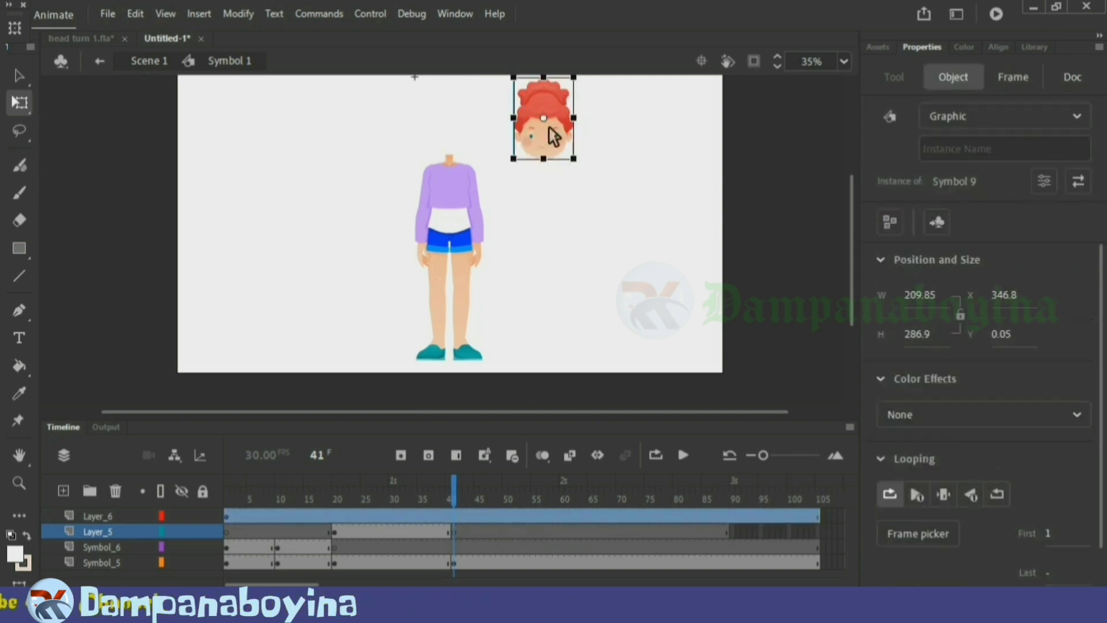
pyautogui.moveTo(558, 138); pyautogui.dragTo(464, 138)
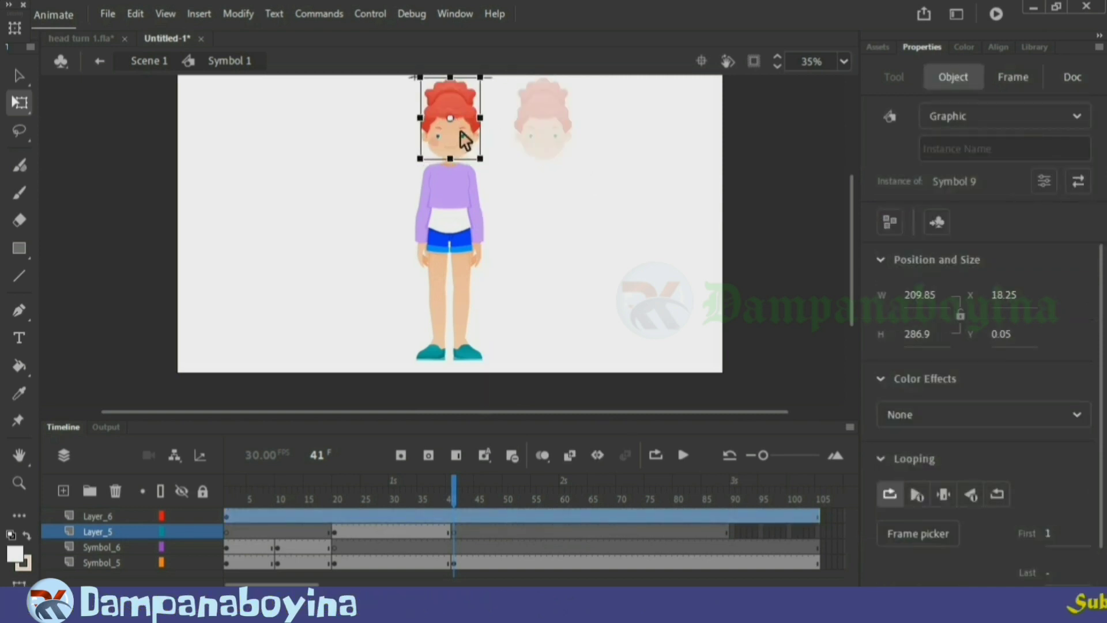
pyautogui.click(517, 183)
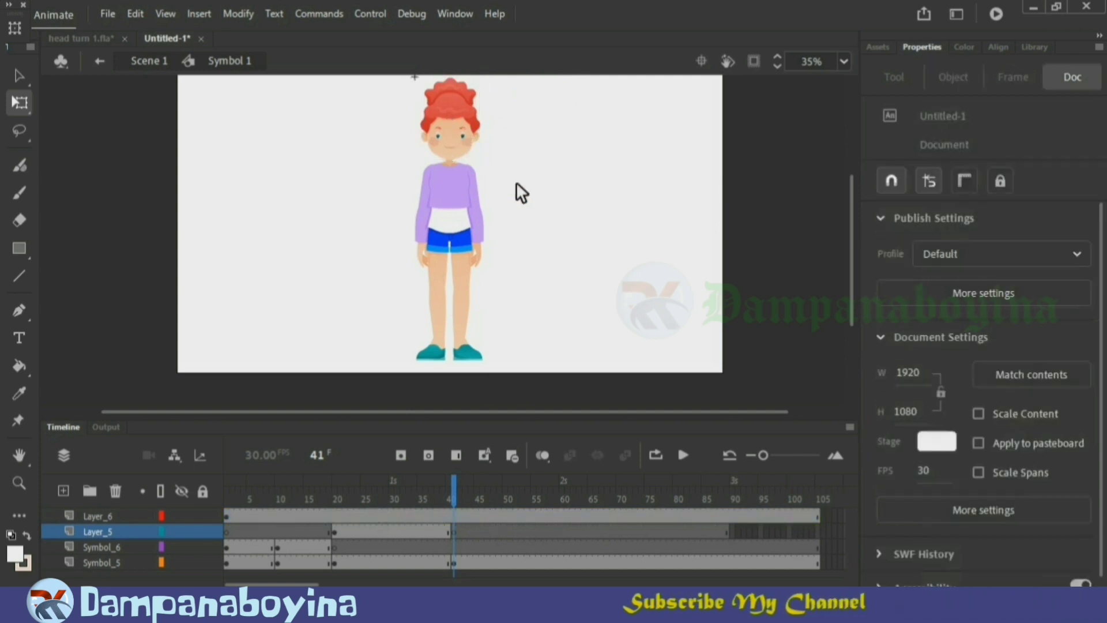
pyautogui.click(463, 135)
pyautogui.moveTo(463, 134); pyautogui.dragTo(464, 132)
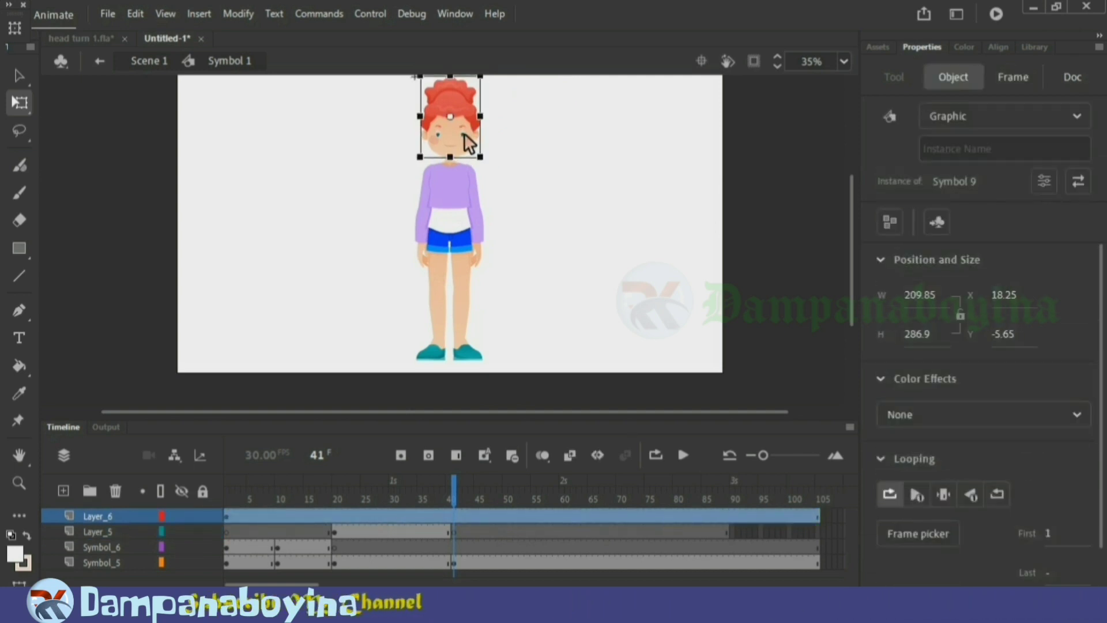
pyautogui.click(531, 160)
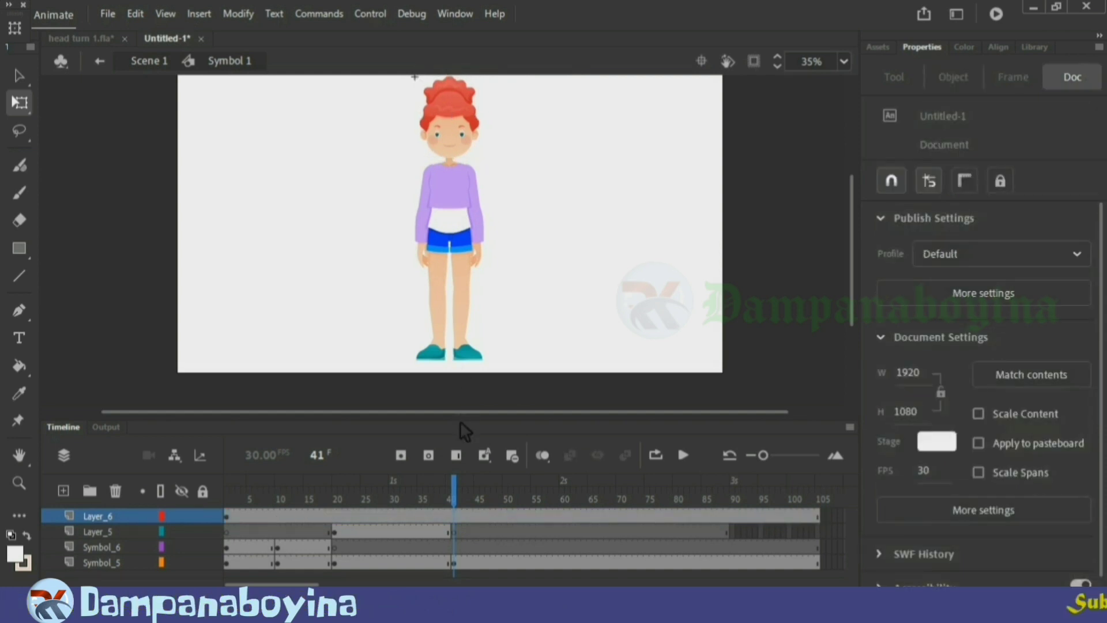
# Move the first keyframe of Layer_6 to frame 41 so the front-facing head starts there
pyautogui.click(228, 516)
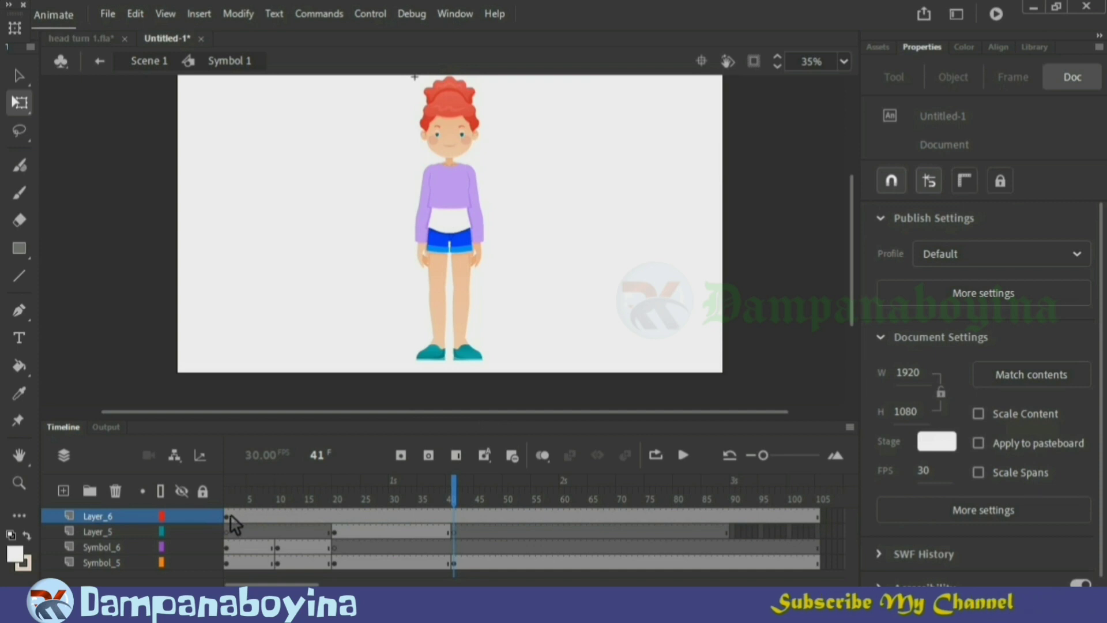
pyautogui.click(230, 517)
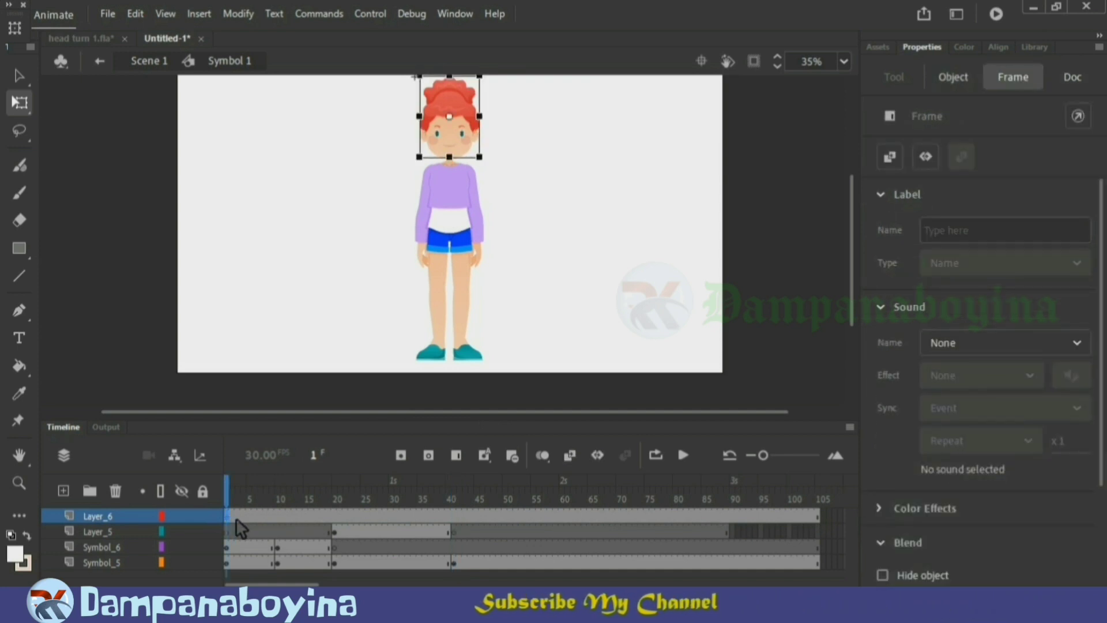
pyautogui.click(455, 518)
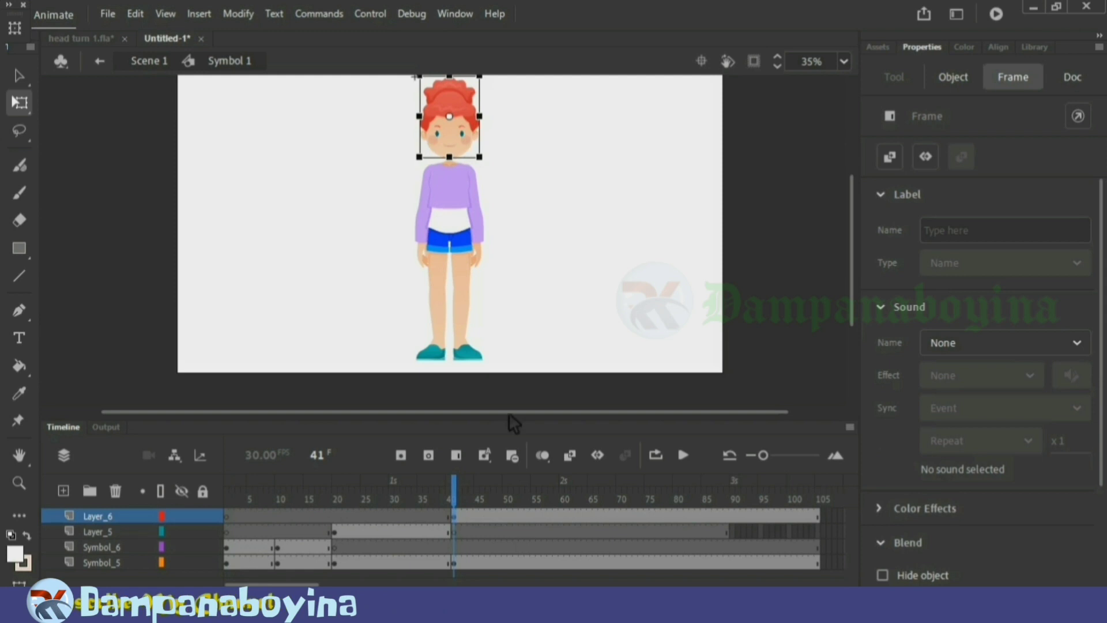
pyautogui.click(599, 232)
# Insert keyframes at frame 30 on the Layer_5 and Symbol_5 layers
pyautogui.moveTo(459, 484); pyautogui.dragTo(409, 479)
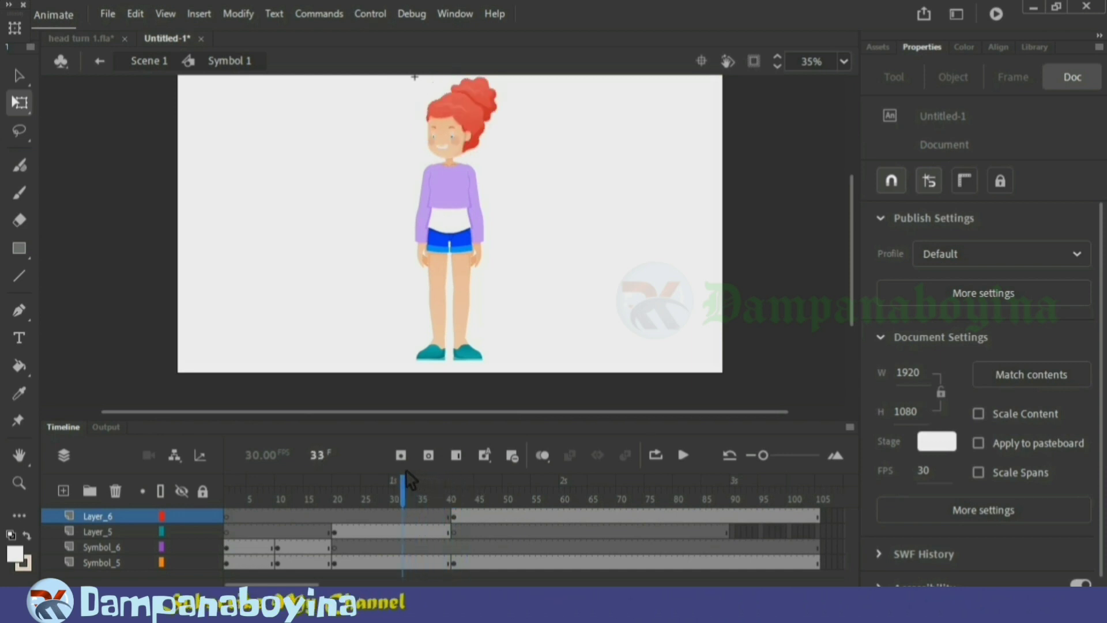
pyautogui.click(397, 532)
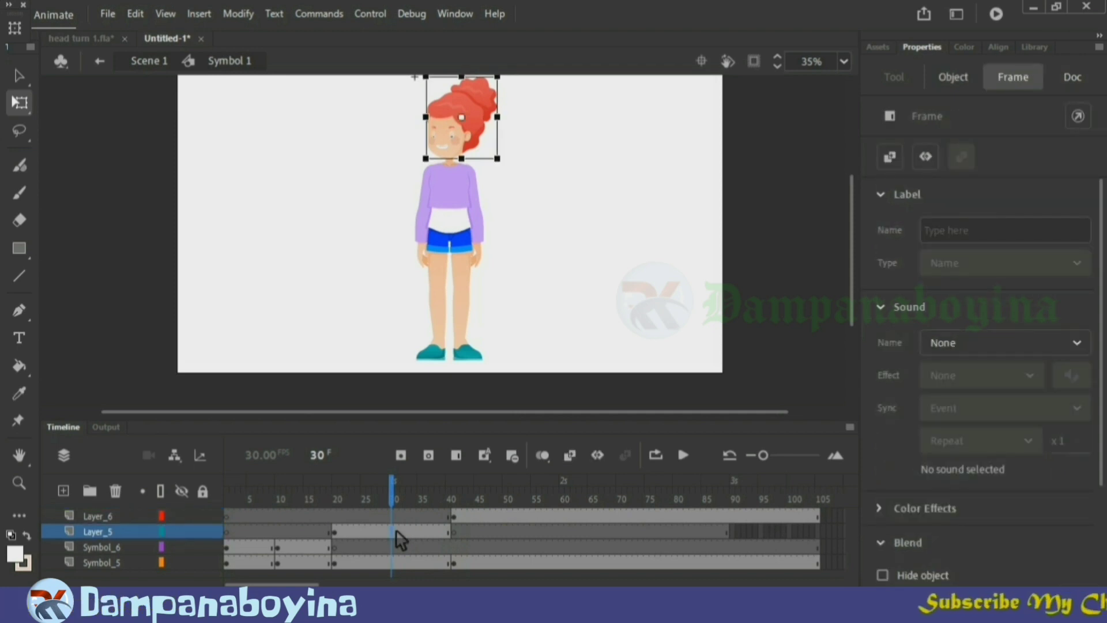
pyautogui.press('F6')
pyautogui.click(395, 565)
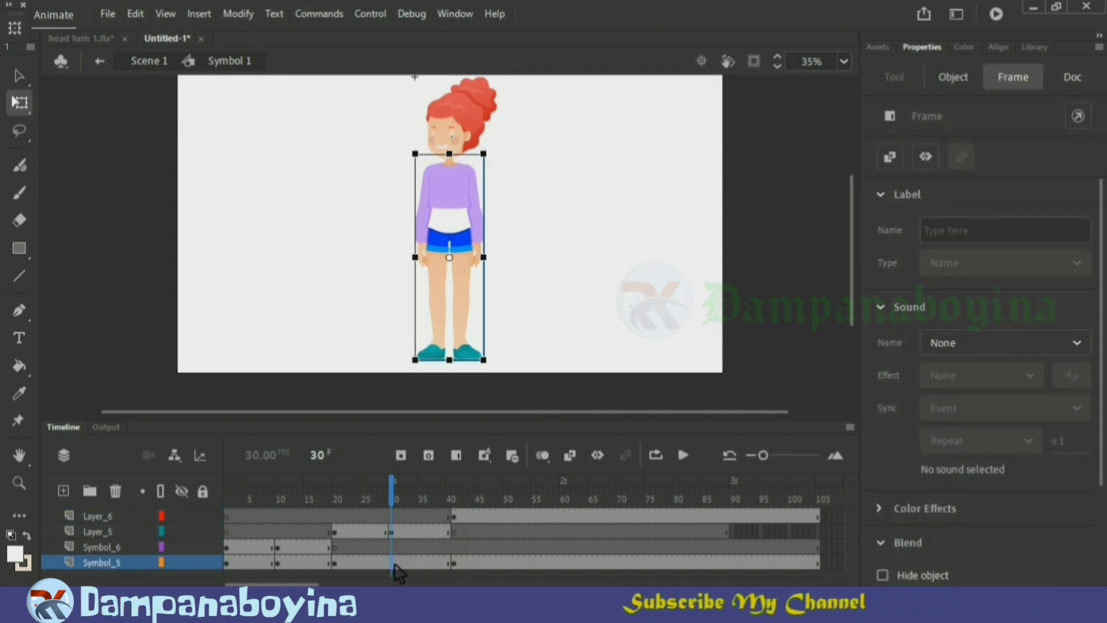
pyautogui.press('F6')
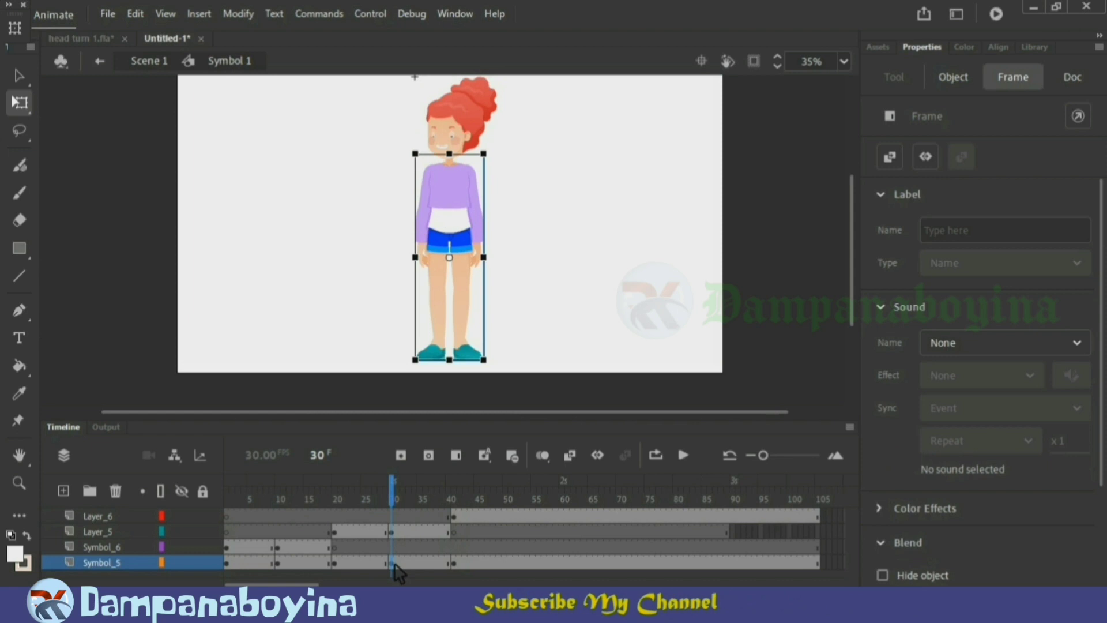
pyautogui.click(569, 319)
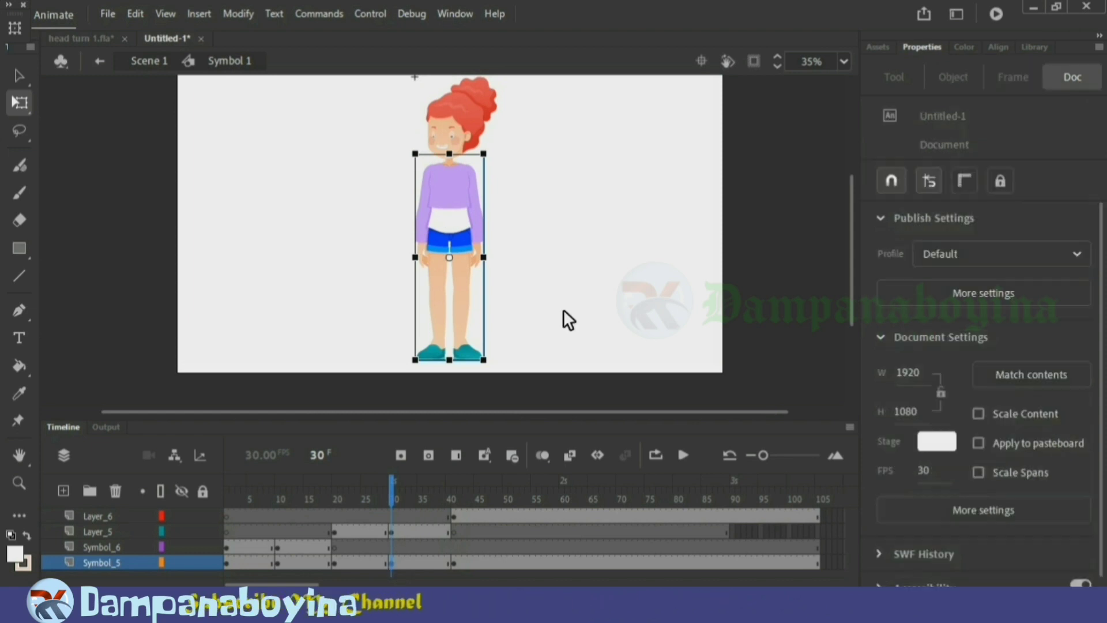
# Squash the body at frame 30 from its upper edge downward to a height of about 697
pyautogui.click(466, 228)
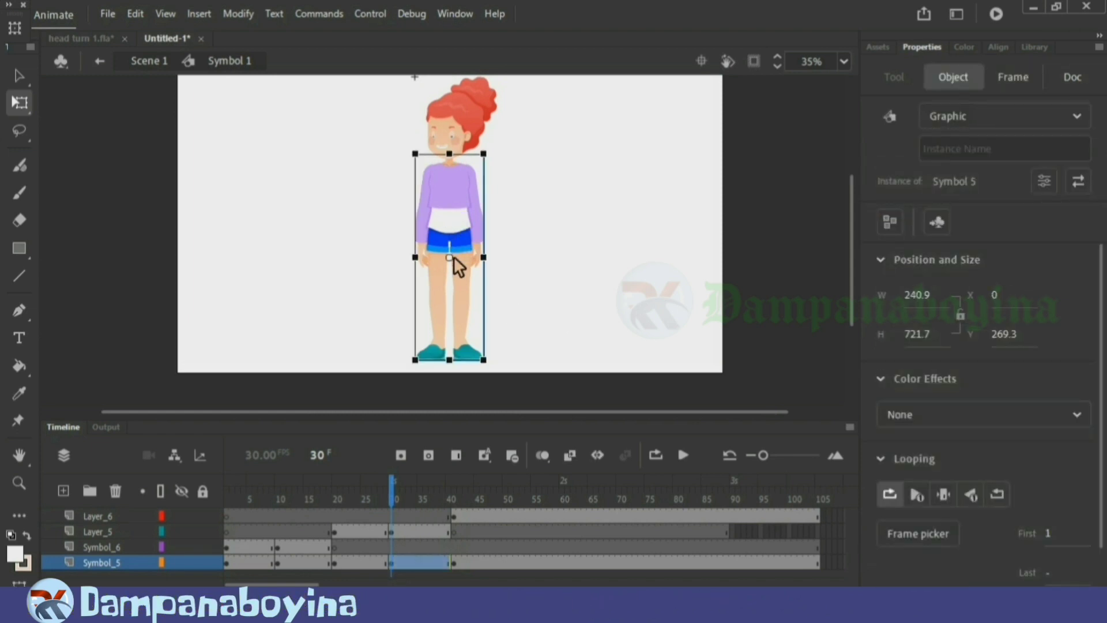
pyautogui.moveTo(450, 153); pyautogui.dragTo(454, 160)
pyautogui.click(514, 186)
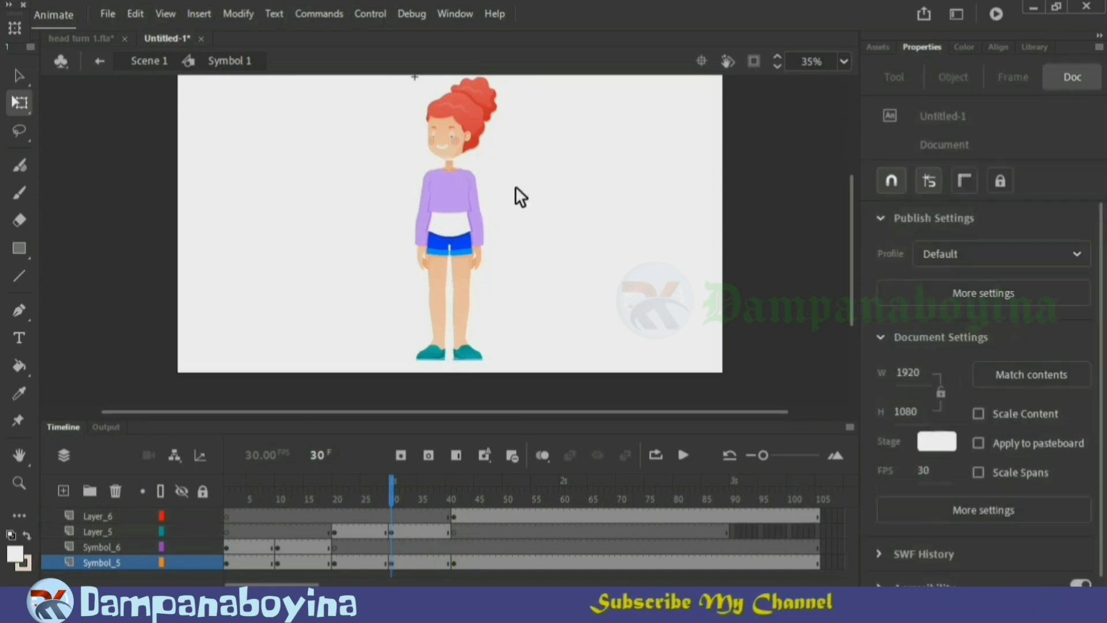
pyautogui.hotkey('ctrl', '=')
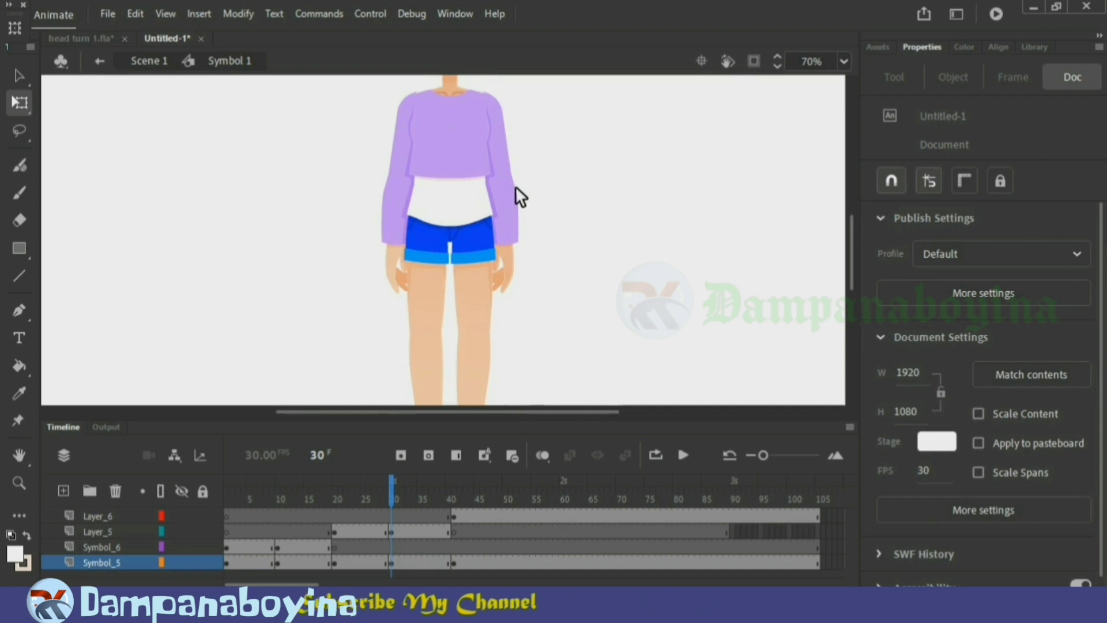
pyautogui.scroll(3, 589, 211)
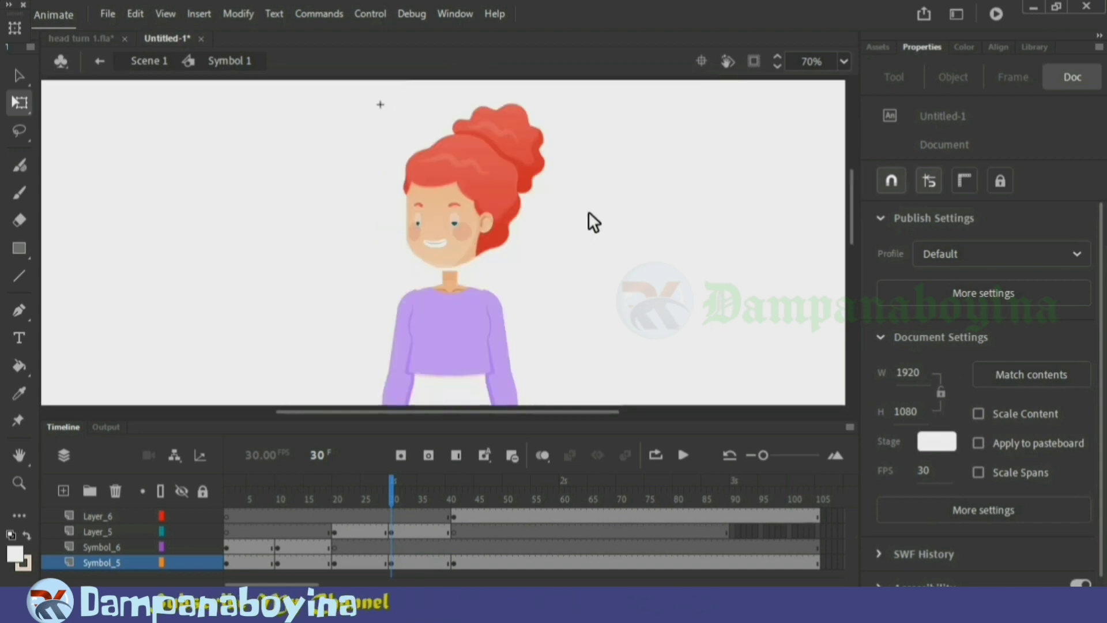
pyautogui.click(457, 314)
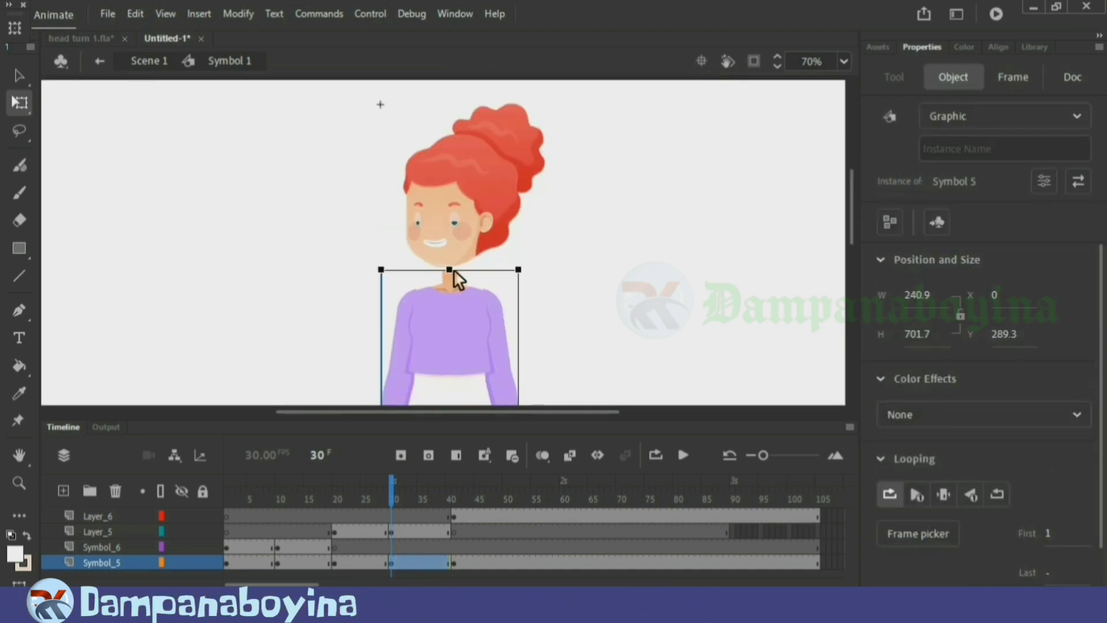
pyautogui.moveTo(455, 268); pyautogui.dragTo(456, 271)
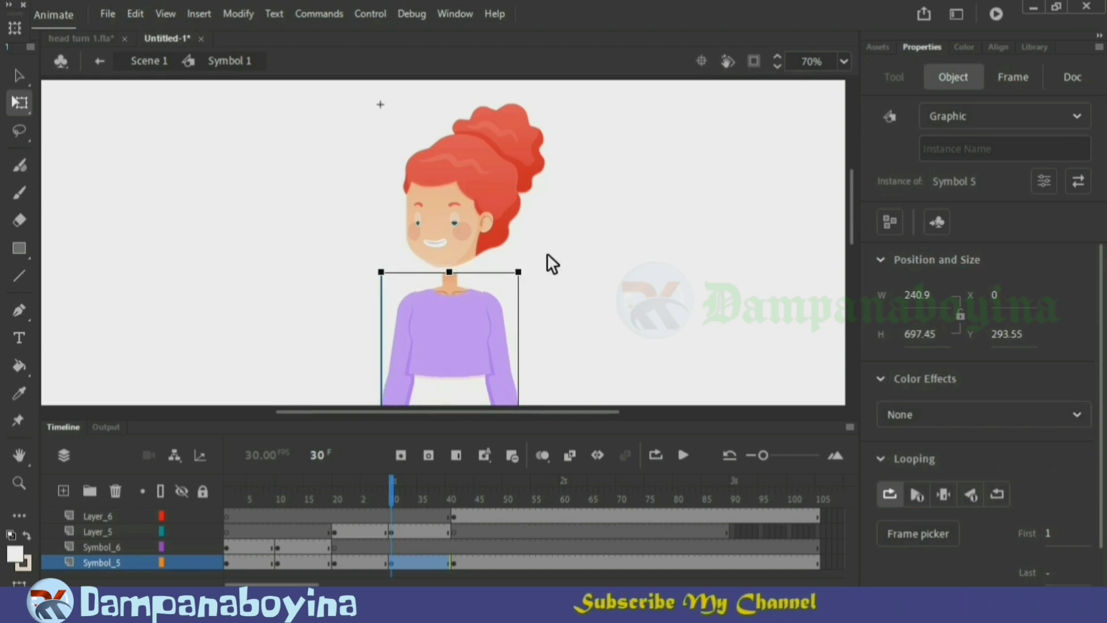
# Lower the left-facing head at frame 30 onto the squashed body's neck, to about Y 13.15
pyautogui.click(541, 253)
pyautogui.moveTo(545, 258); pyautogui.dragTo(407, 163)
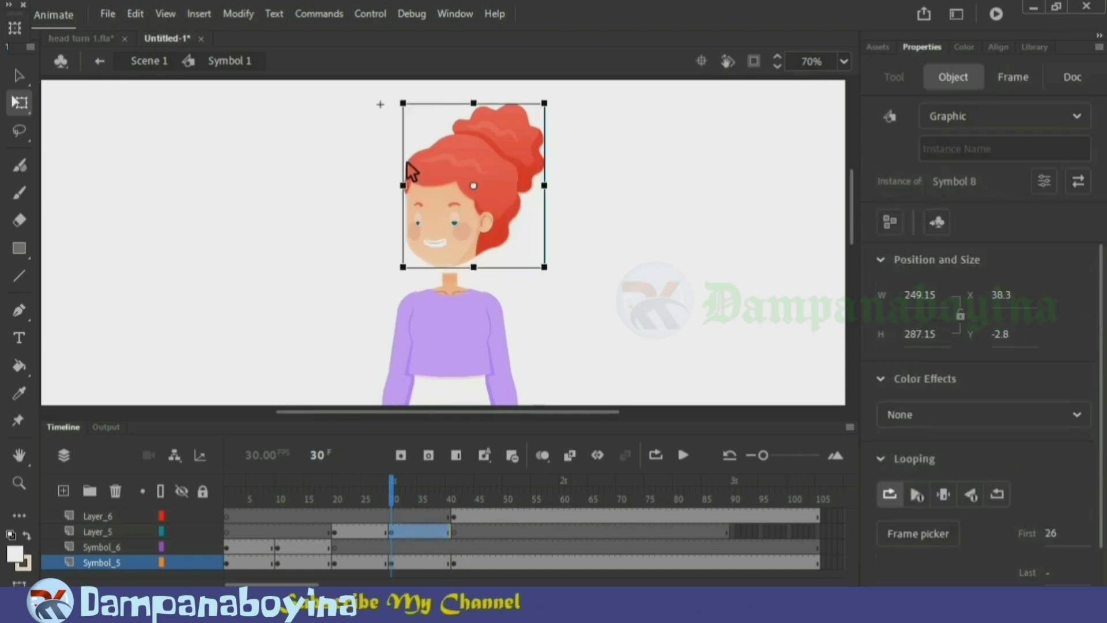
pyautogui.press('Down')
pyautogui.press('Down')
pyautogui.press('Down')
pyautogui.press('Down')
pyautogui.press('Down')
pyautogui.press('Down')
pyautogui.press('Down')
pyautogui.press('Down')
pyautogui.press('Down')
pyautogui.press('Down')
pyautogui.press('Down')
pyautogui.press('Down')
pyautogui.press('Down')
pyautogui.press('Down')
pyautogui.press('Down')
pyautogui.press('Down')
pyautogui.press('Down')
pyautogui.press('Down')
pyautogui.press('Down')
pyautogui.press('Down')
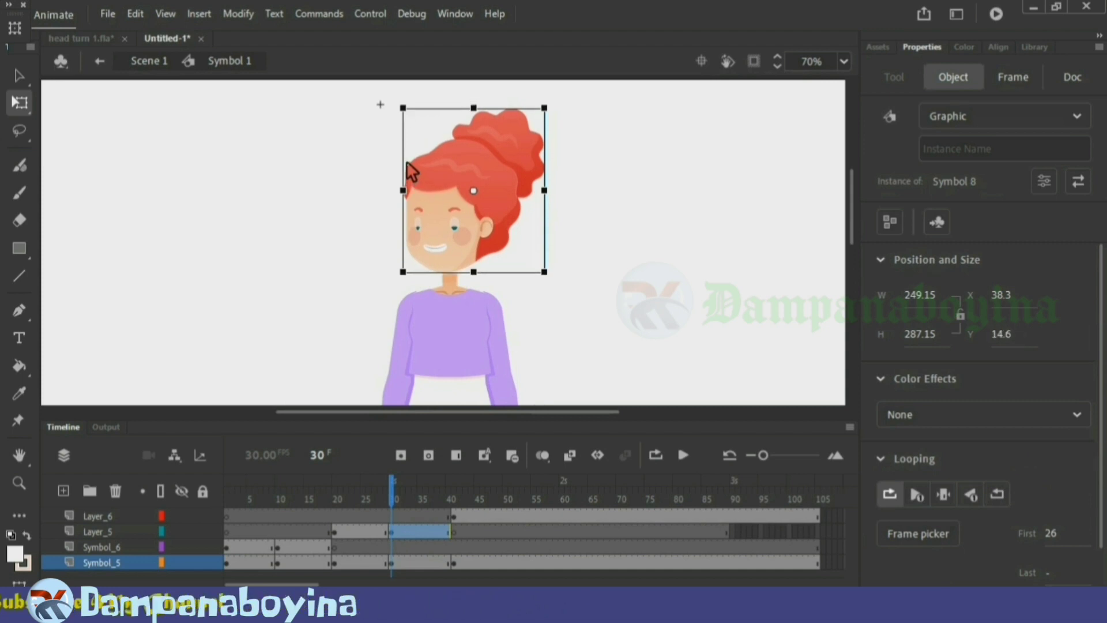
pyautogui.press('Down')
pyautogui.press('Down')
pyautogui.press('Down')
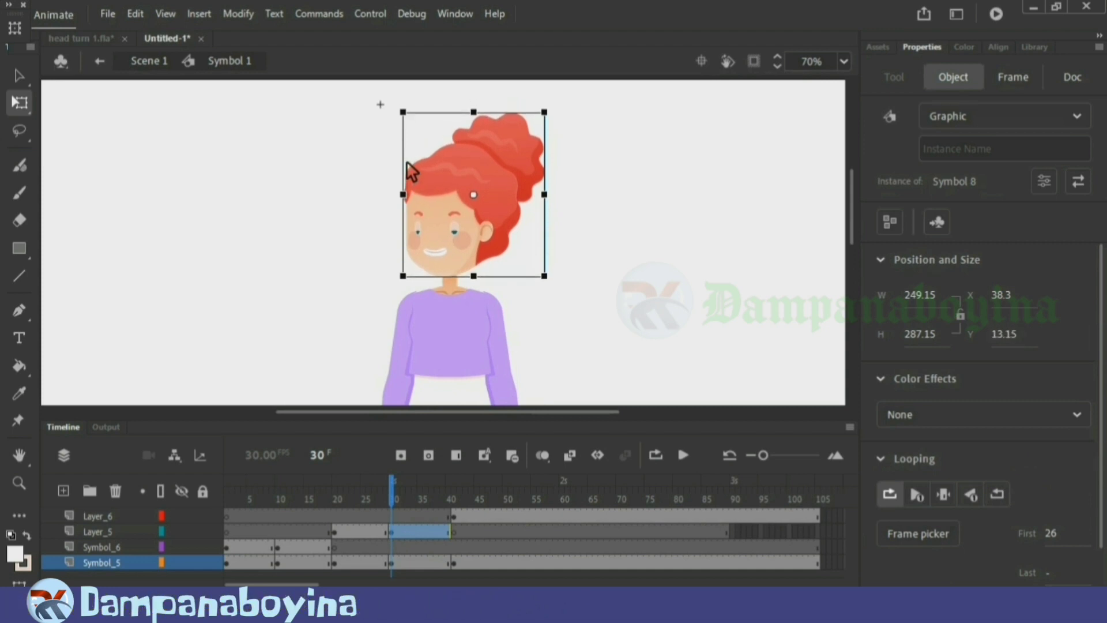
pyautogui.click(662, 301)
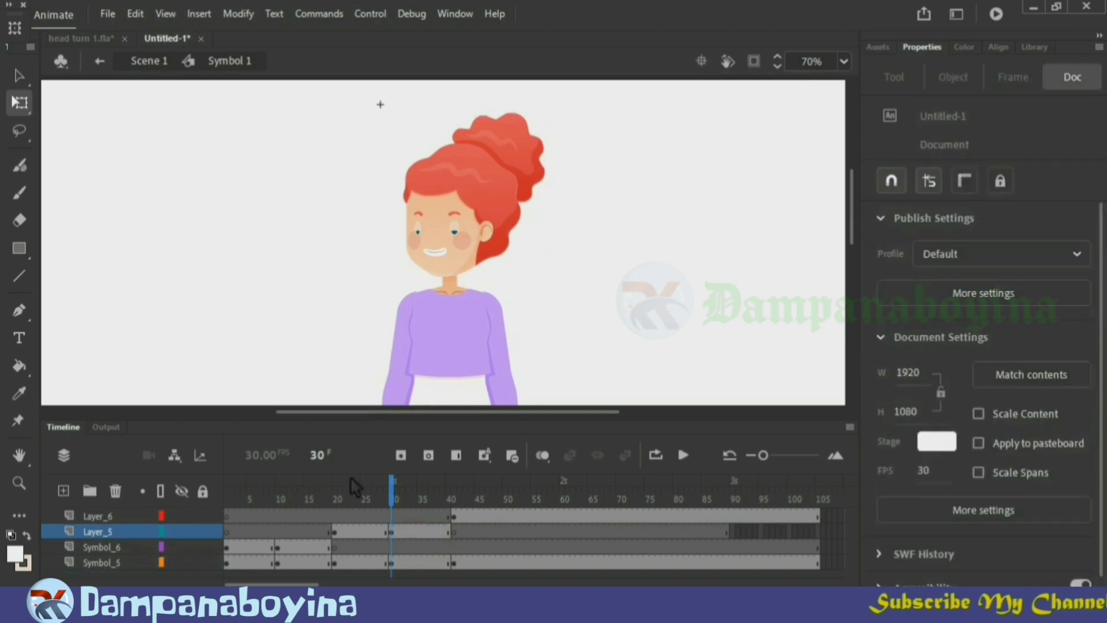
# Insert keyframes at frame 60 on the Layer_6 and Symbol_5 layers
pyautogui.moveTo(395, 494); pyautogui.dragTo(536, 494)
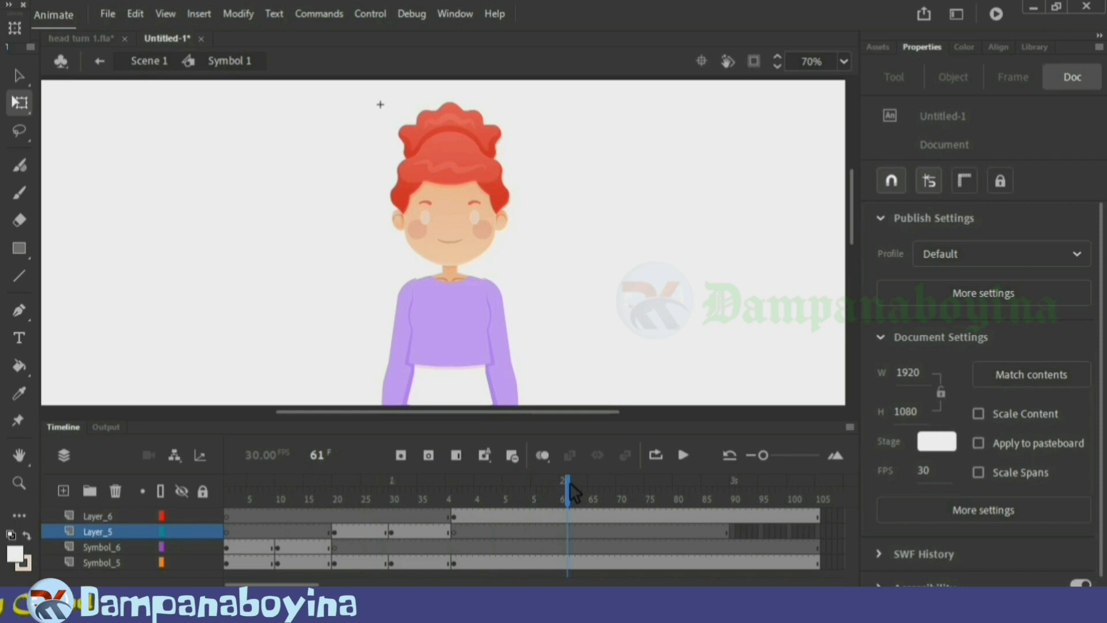
pyautogui.click(566, 513)
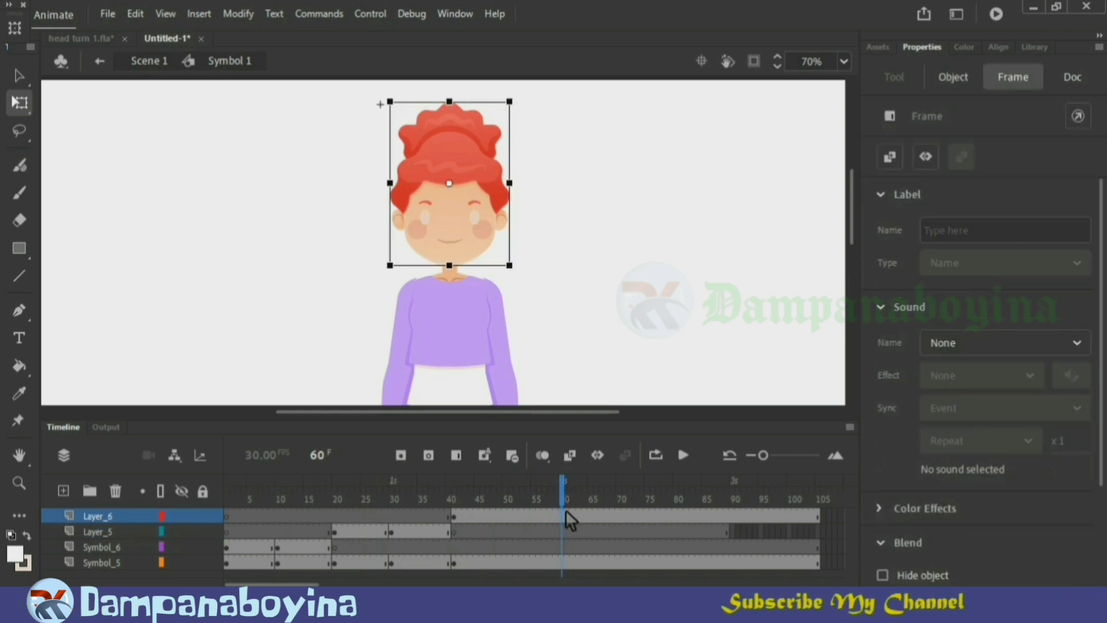
pyautogui.press('F6')
pyautogui.click(568, 564)
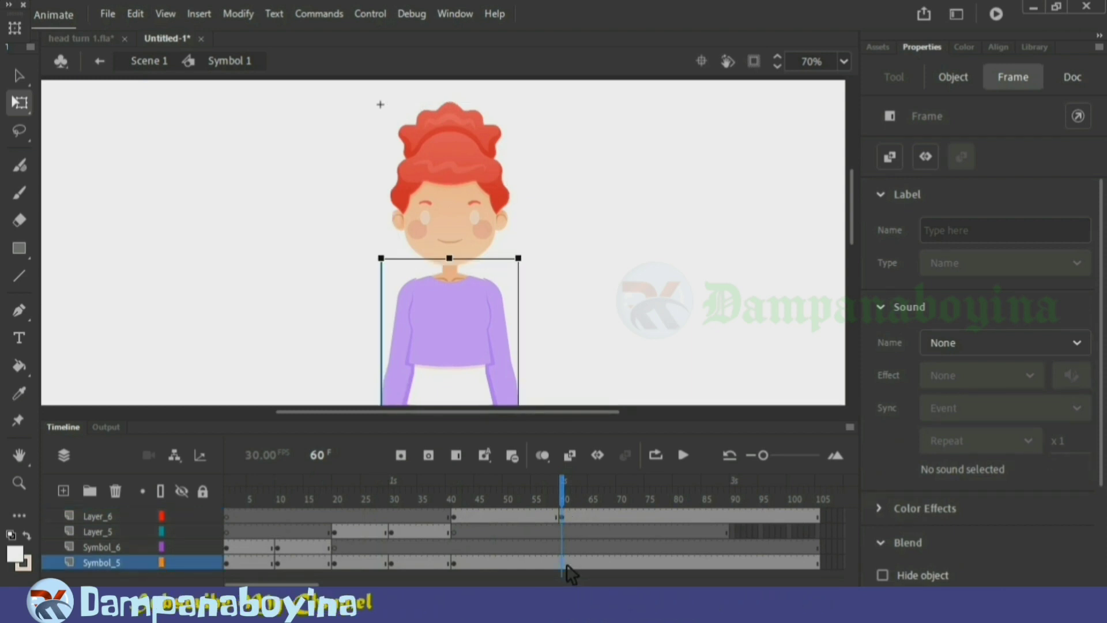
pyautogui.click(117, 523)
pyautogui.click(178, 282)
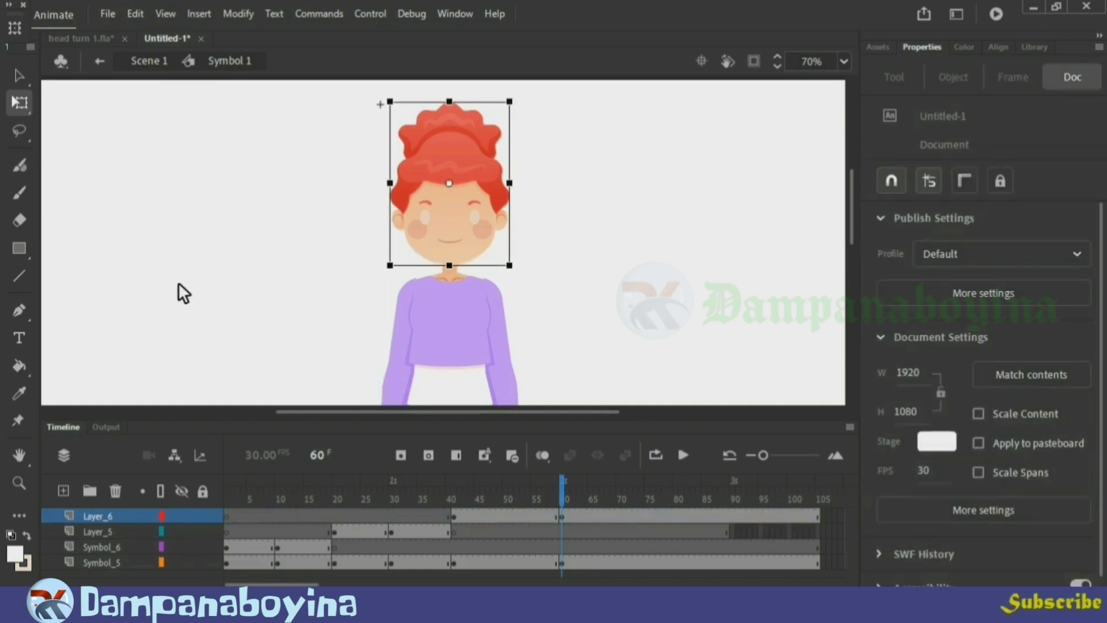
# Add a new layer above Layer_6 and copy the right-facing head from head turn 1.fla
pyautogui.click(65, 491)
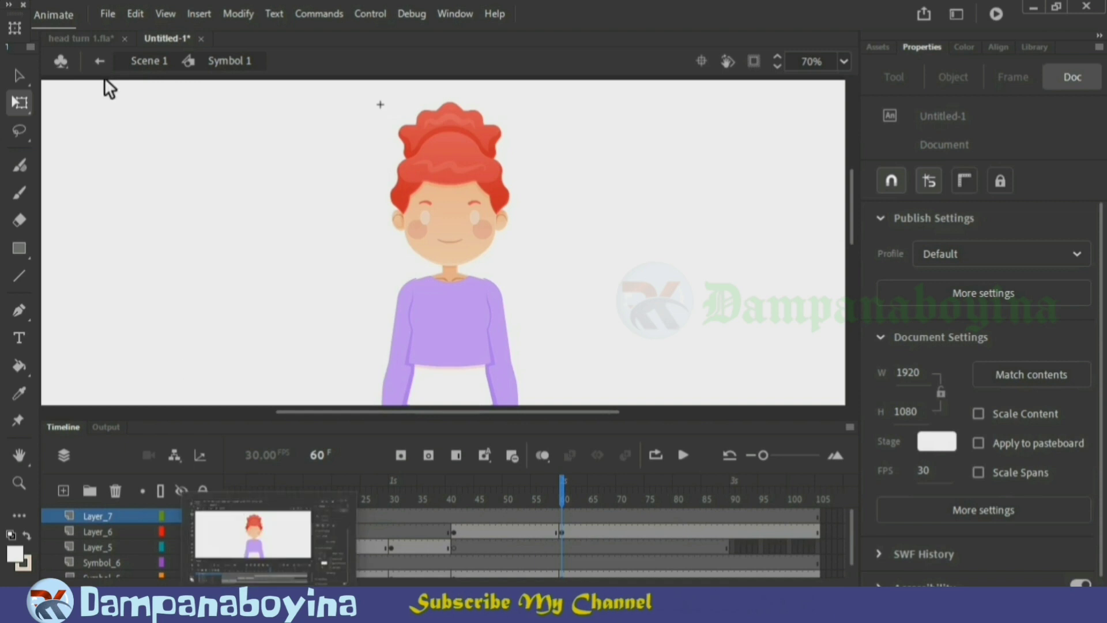
pyautogui.click(90, 39)
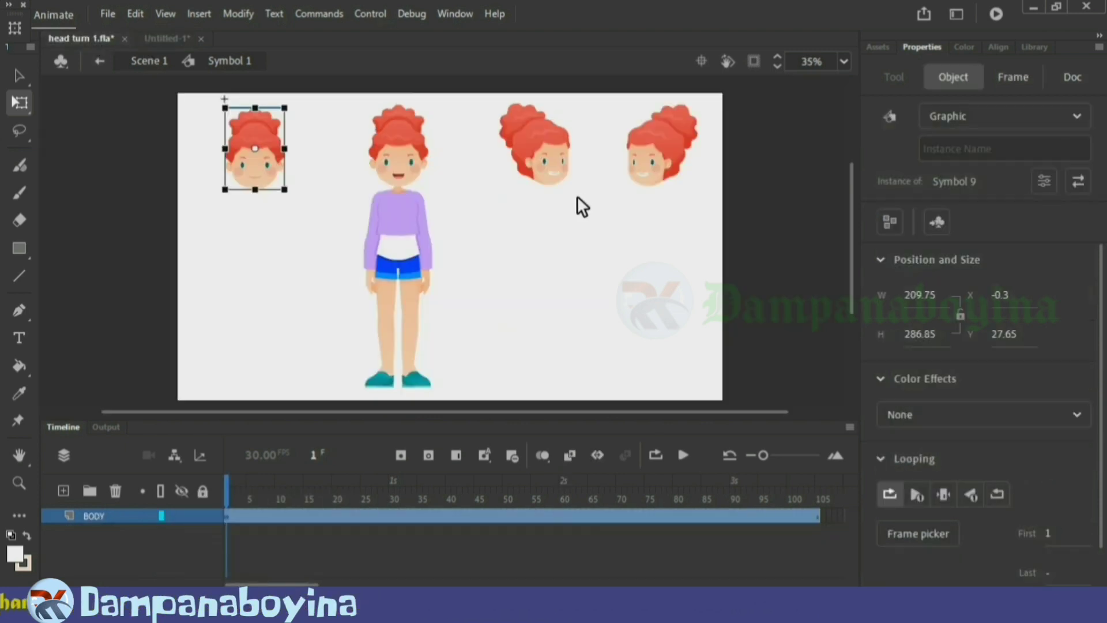
pyautogui.moveTo(537, 150); pyautogui.dragTo(500, 105)
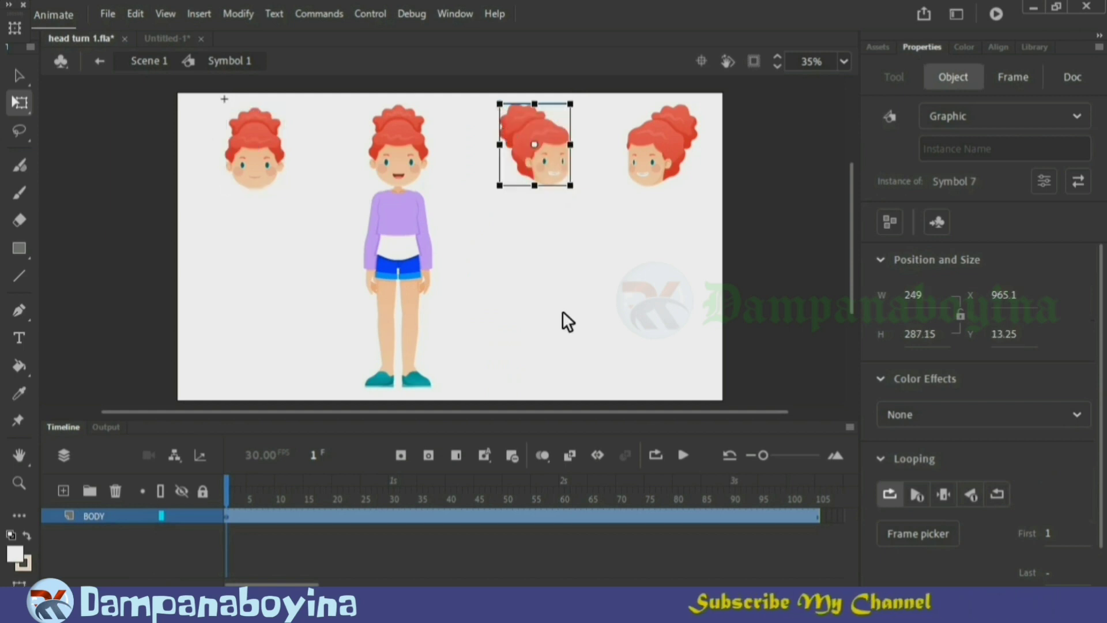
# Paste the right-facing head onto Layer_7 of Untitled-1 and place it beside the girl's head at about X 292.85, Y -5.7
pyautogui.click(167, 38)
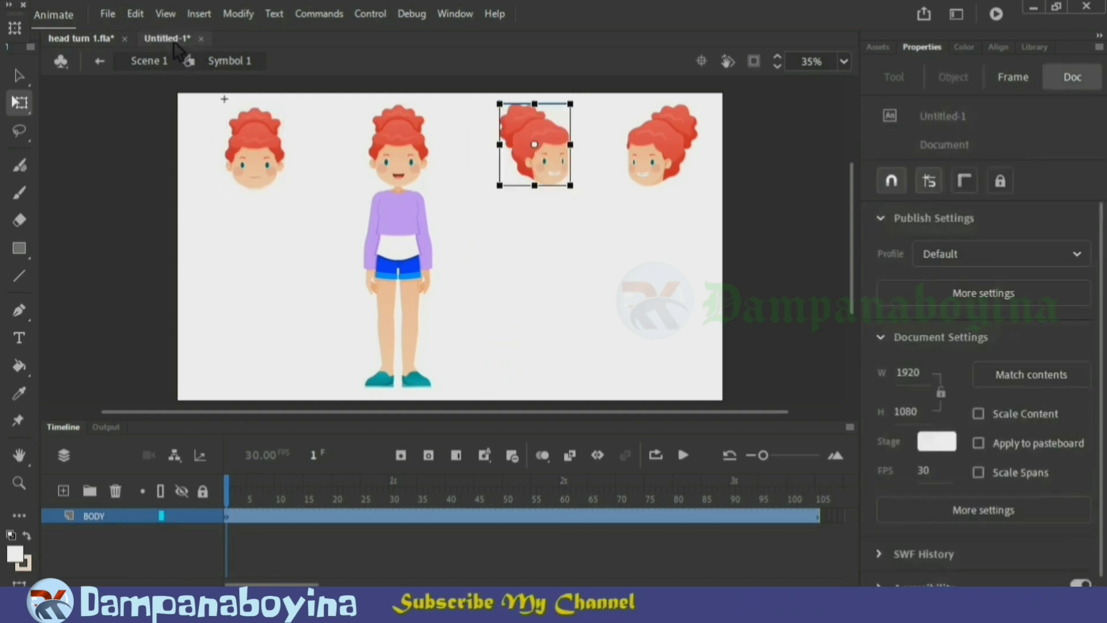
pyautogui.hotkey('ctrl', '-')
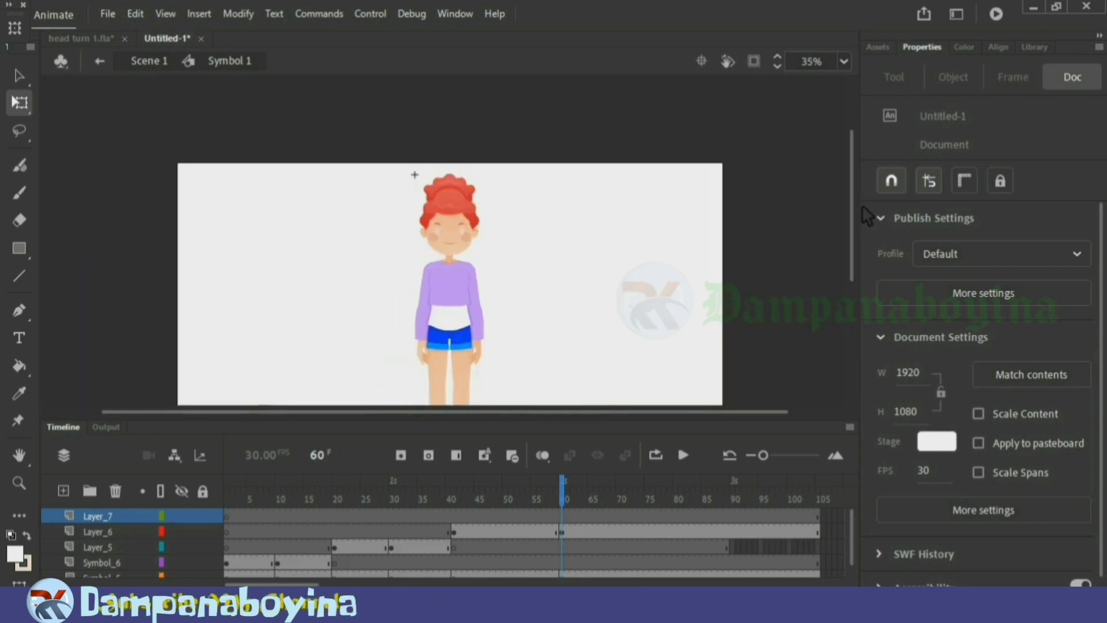
pyautogui.moveTo(863, 205); pyautogui.dragTo(860, 243)
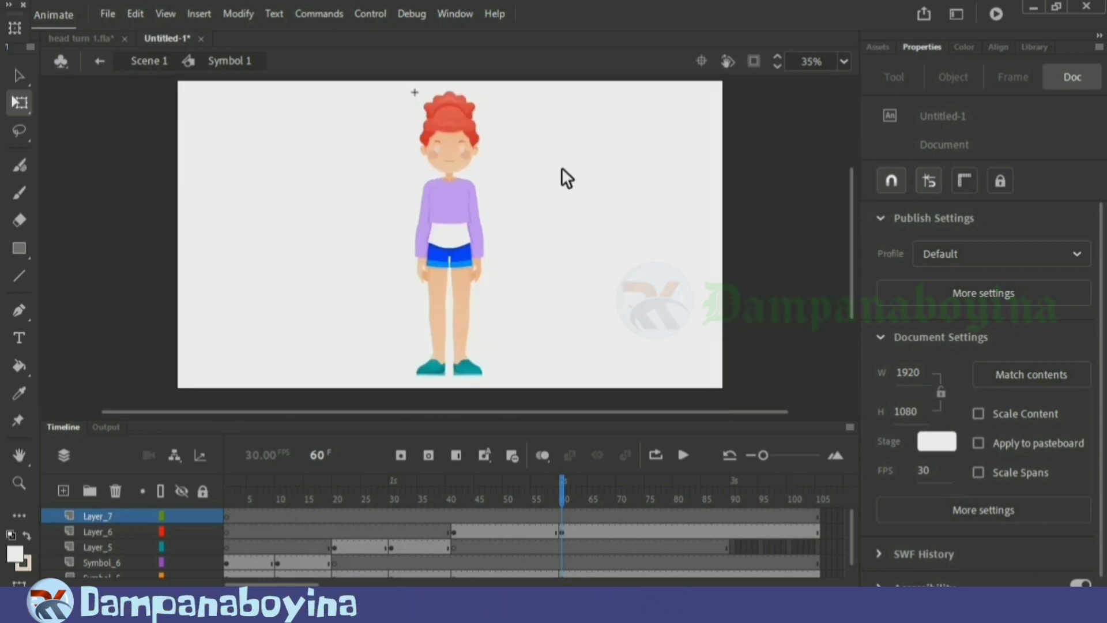
pyautogui.hotkey('ctrl', 'v')
pyautogui.moveTo(476, 254); pyautogui.dragTo(556, 137)
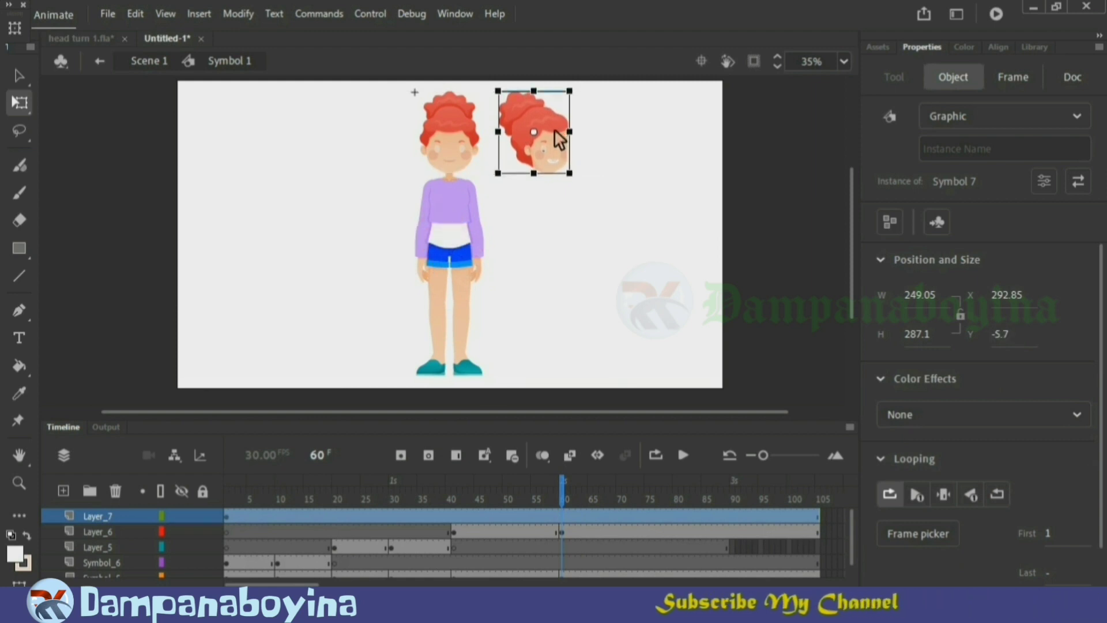
pyautogui.click(594, 212)
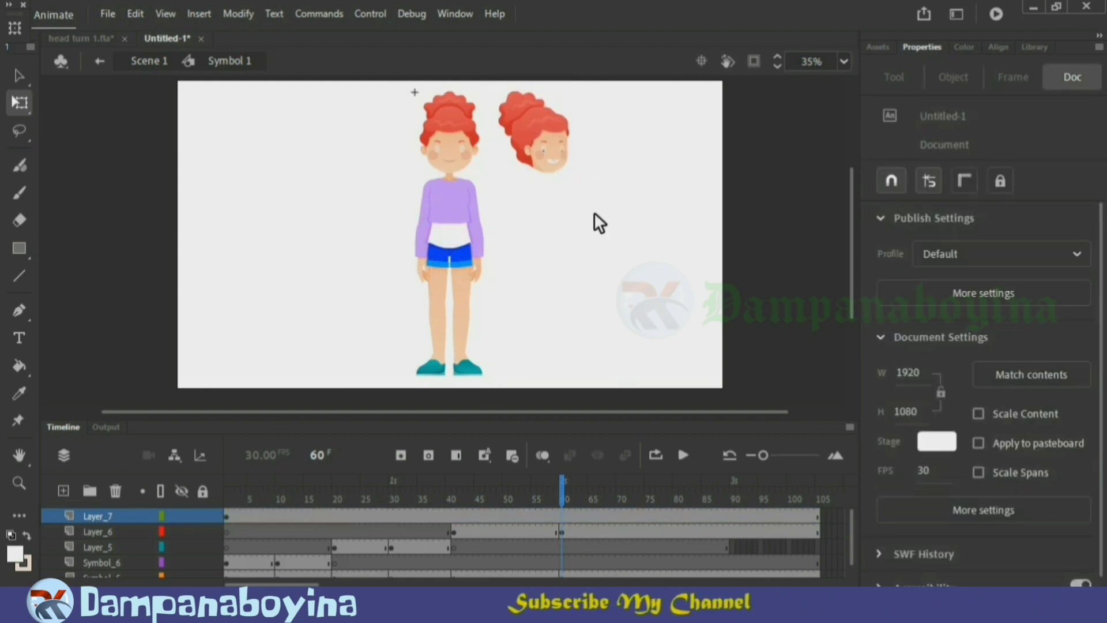
# Delete the front-facing head at frame 60 on Layer_6 and position the right-facing head on the neck at about X -41.4, Y -5.7
pyautogui.click(455, 145)
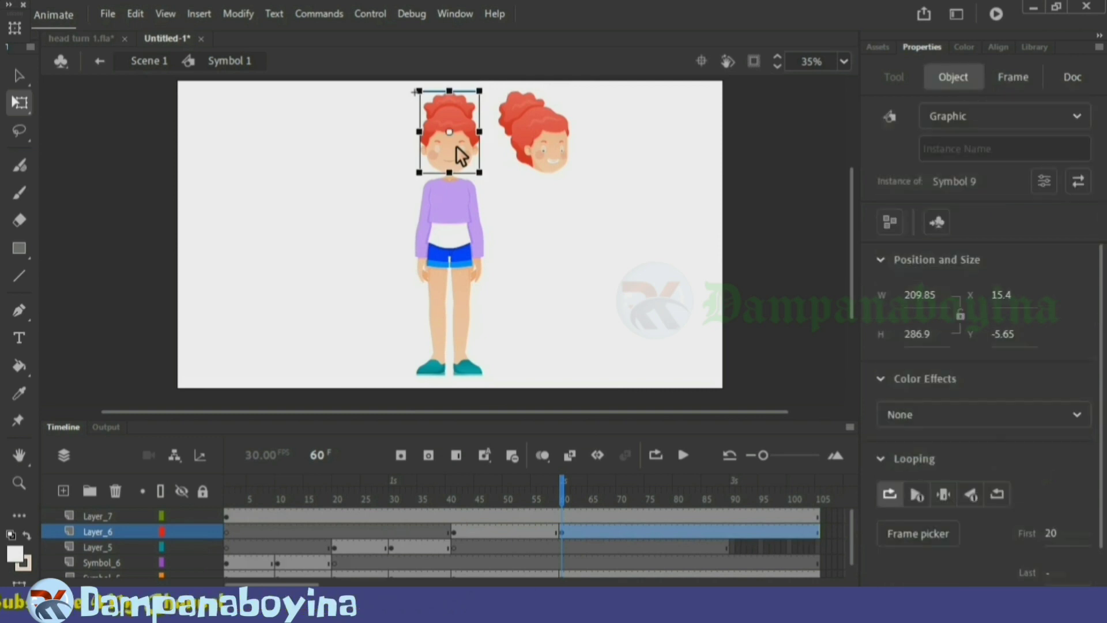
pyautogui.press('Delete')
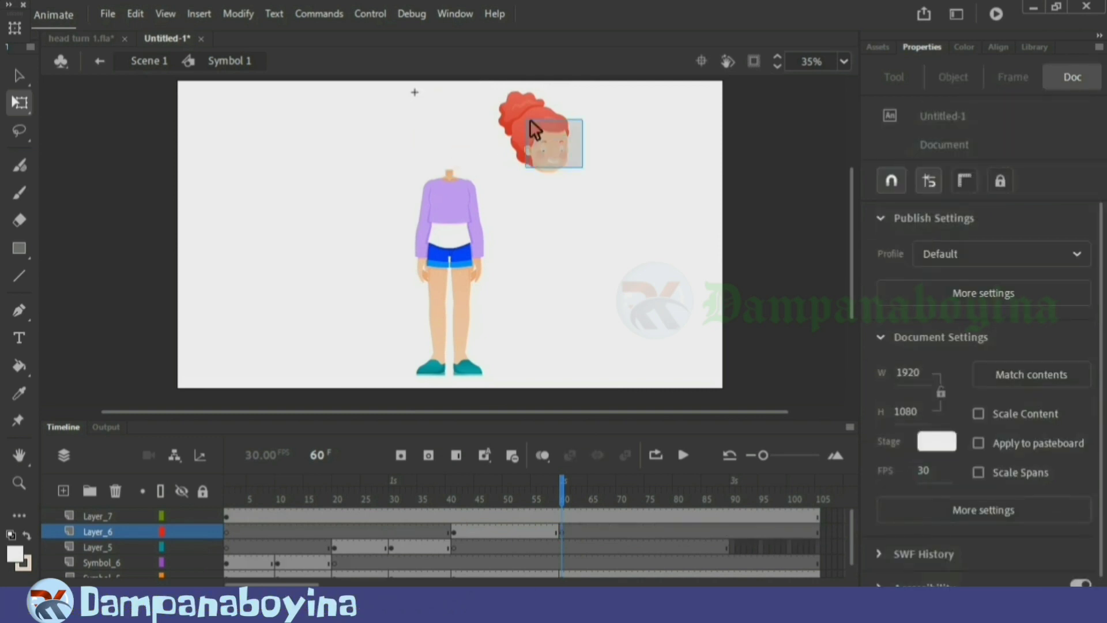
pyautogui.moveTo(531, 122); pyautogui.dragTo(453, 130)
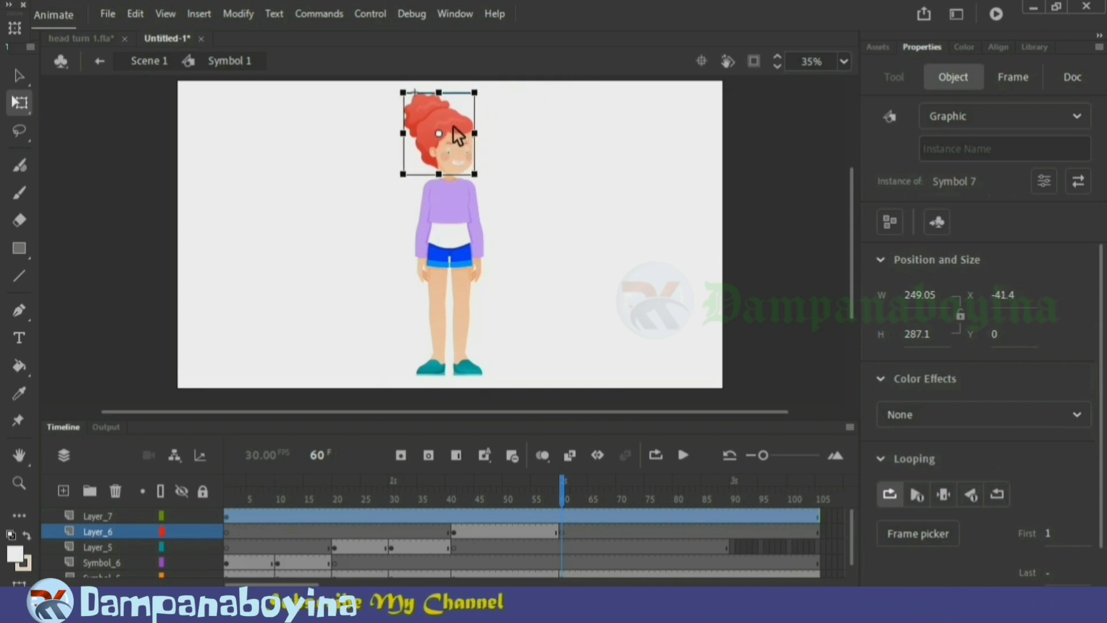
pyautogui.click(545, 180)
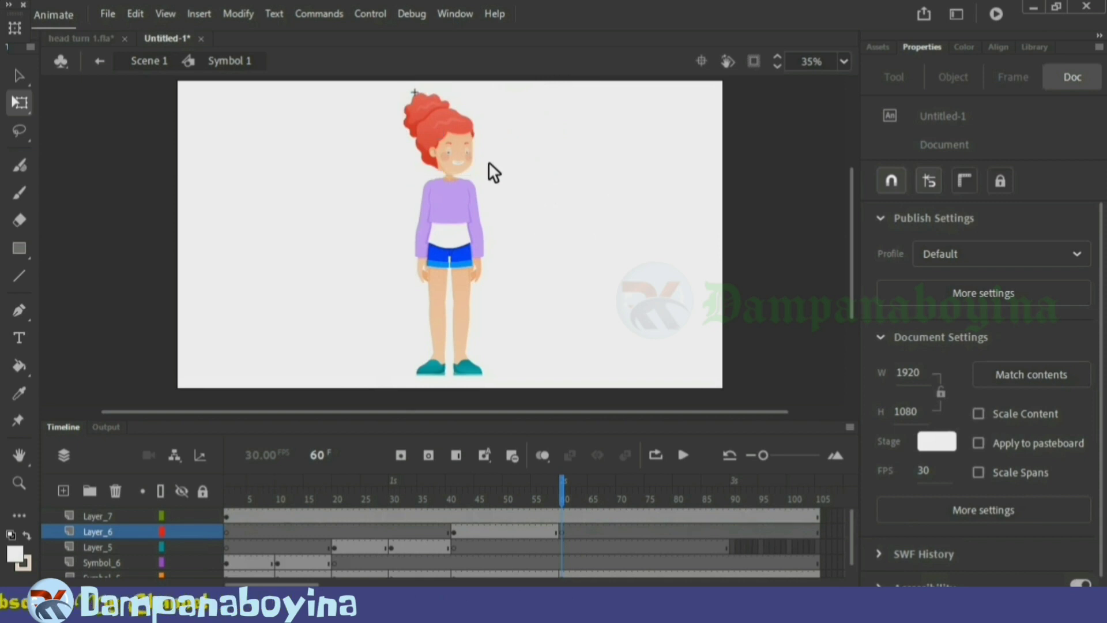
pyautogui.moveTo(489, 160); pyautogui.dragTo(444, 137)
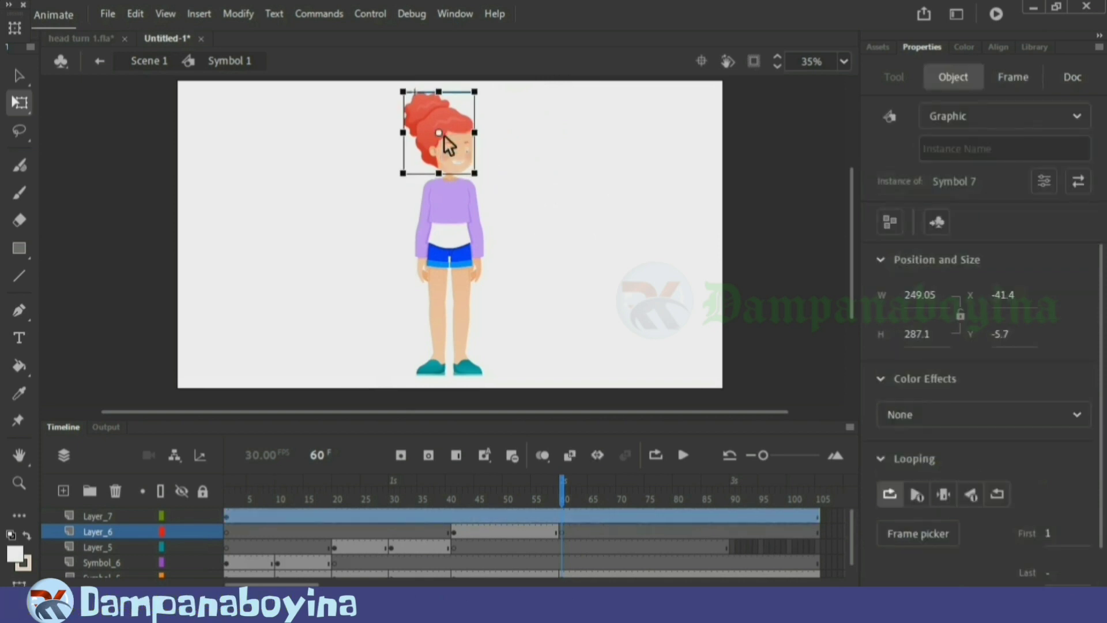
pyautogui.click(579, 211)
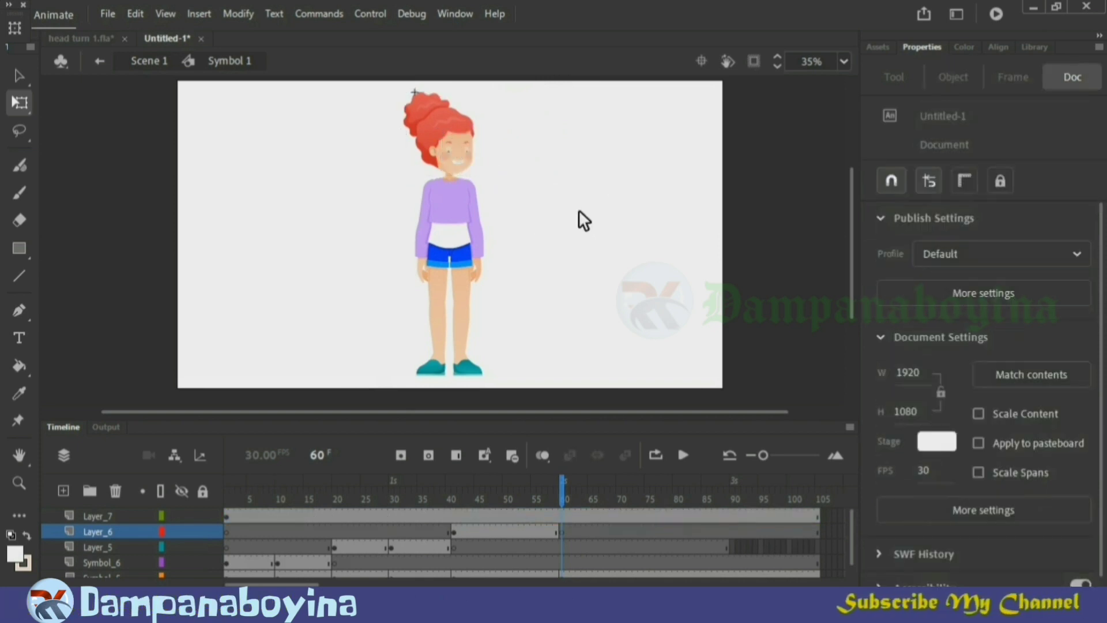
# Move the first keyframe of Layer_7 to frame 60 so the right-facing head starts there
pyautogui.click(561, 508)
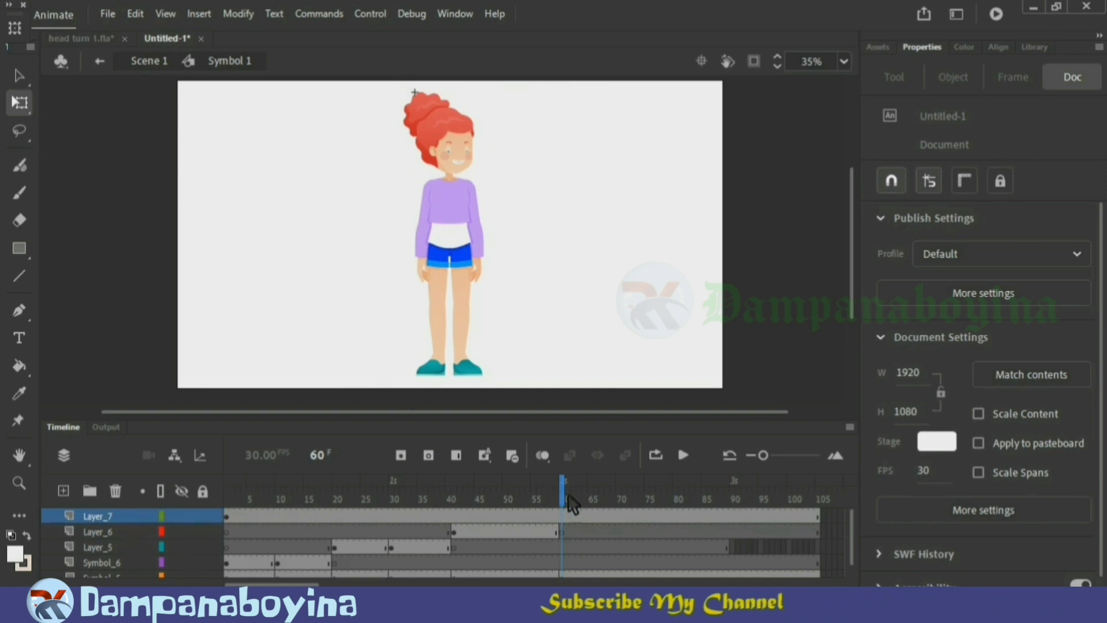
pyautogui.moveTo(561, 506)
pyautogui.mouseDown()
pyautogui.moveTo(522, 504)
pyautogui.moveTo(569, 508)
pyautogui.mouseUp()
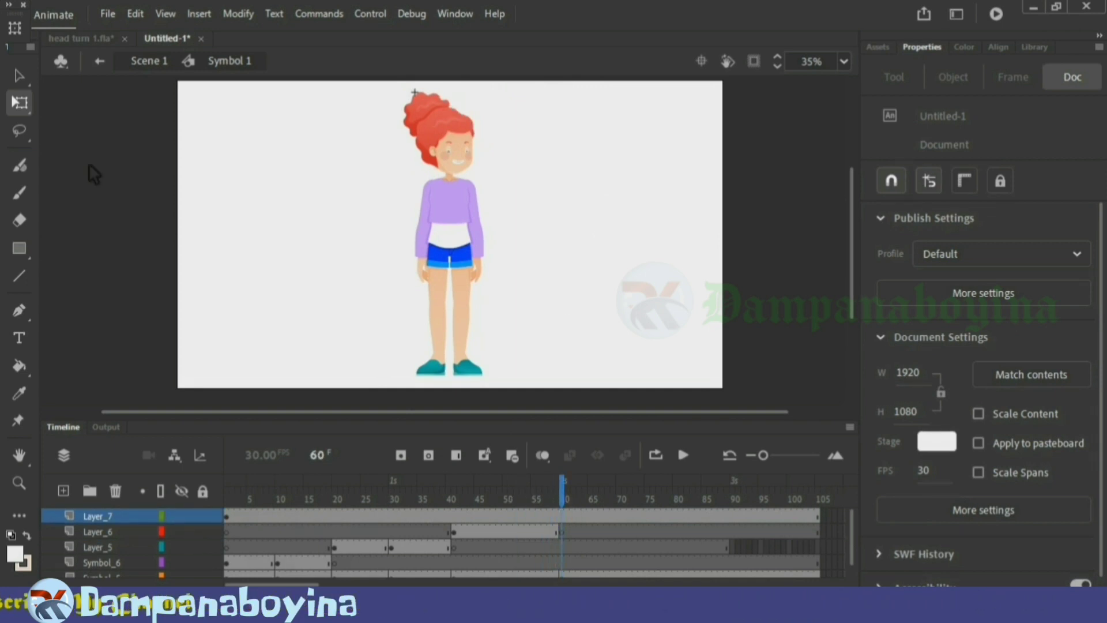
pyautogui.click(230, 517)
pyautogui.moveTo(242, 518); pyautogui.dragTo(568, 510)
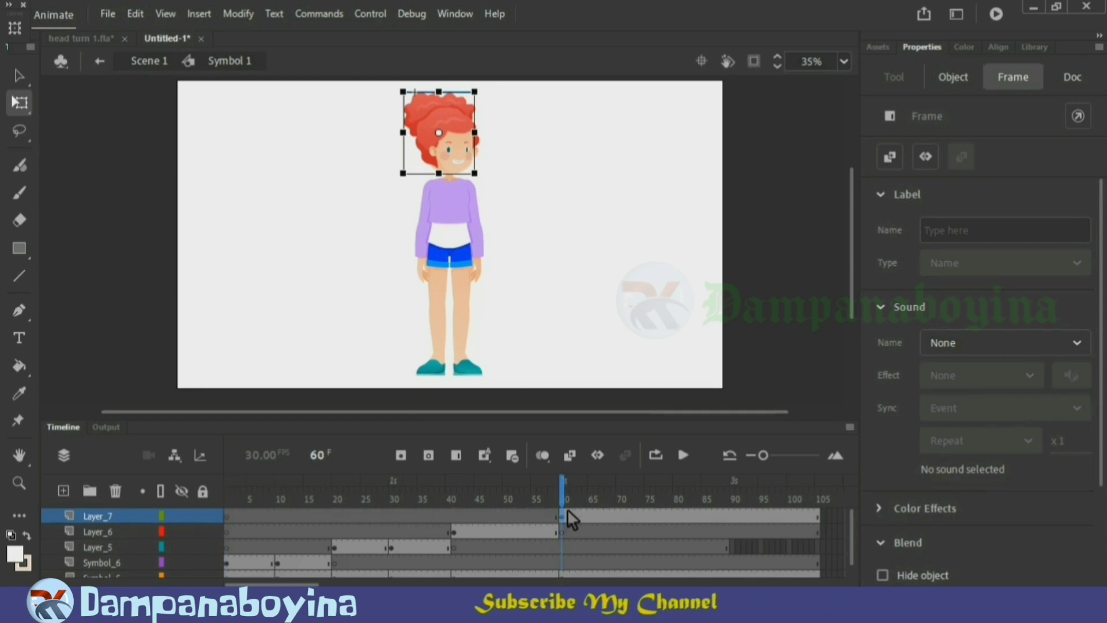
pyautogui.click(585, 292)
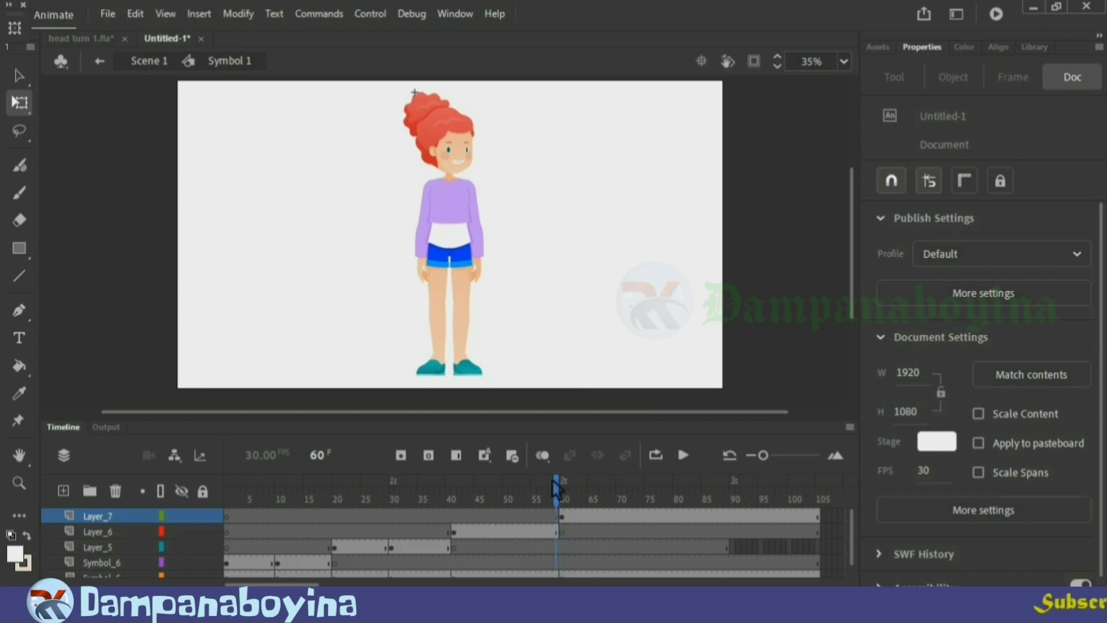
# Insert a keyframe at frame 75 on Layer_7 and remove the span of frames from 60 up to it
pyautogui.moveTo(554, 484); pyautogui.dragTo(590, 486)
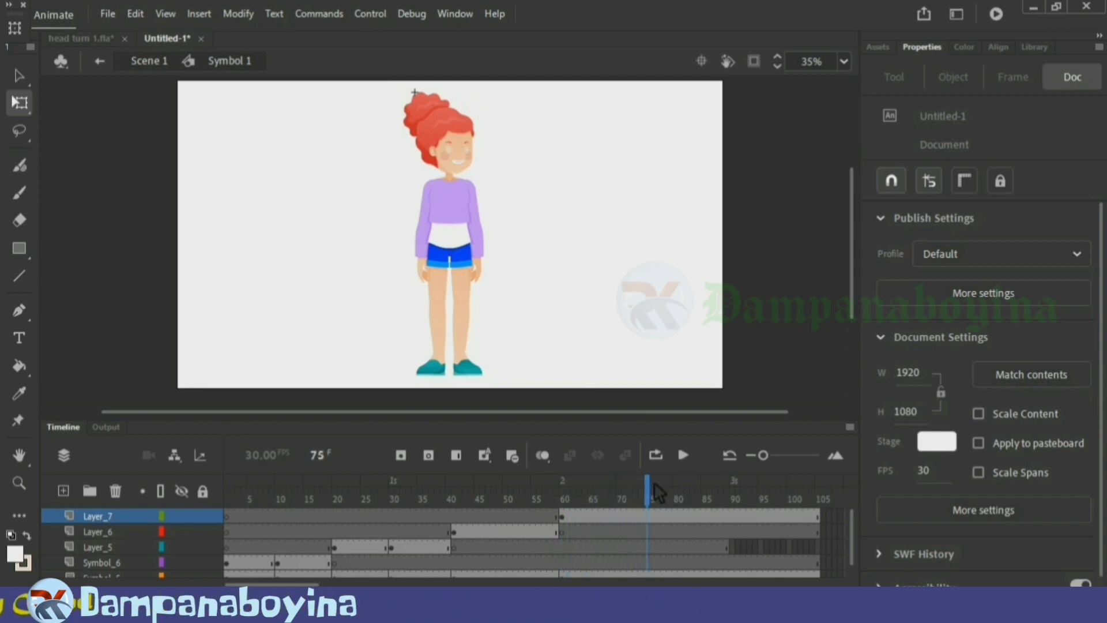
pyautogui.press('F6')
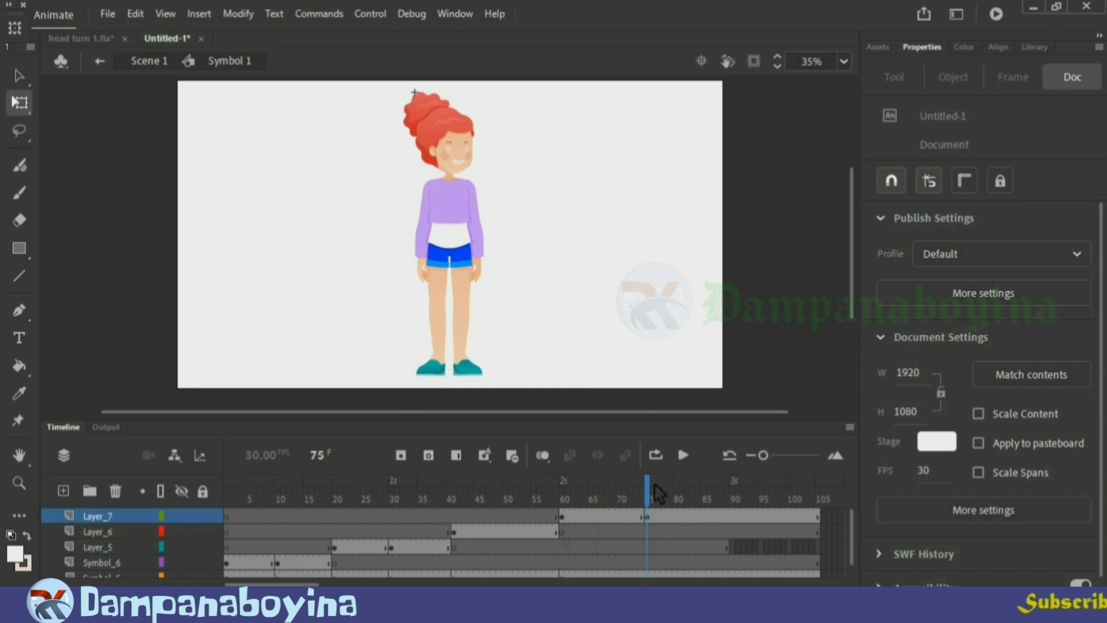
pyautogui.moveTo(646, 516); pyautogui.dragTo(567, 518)
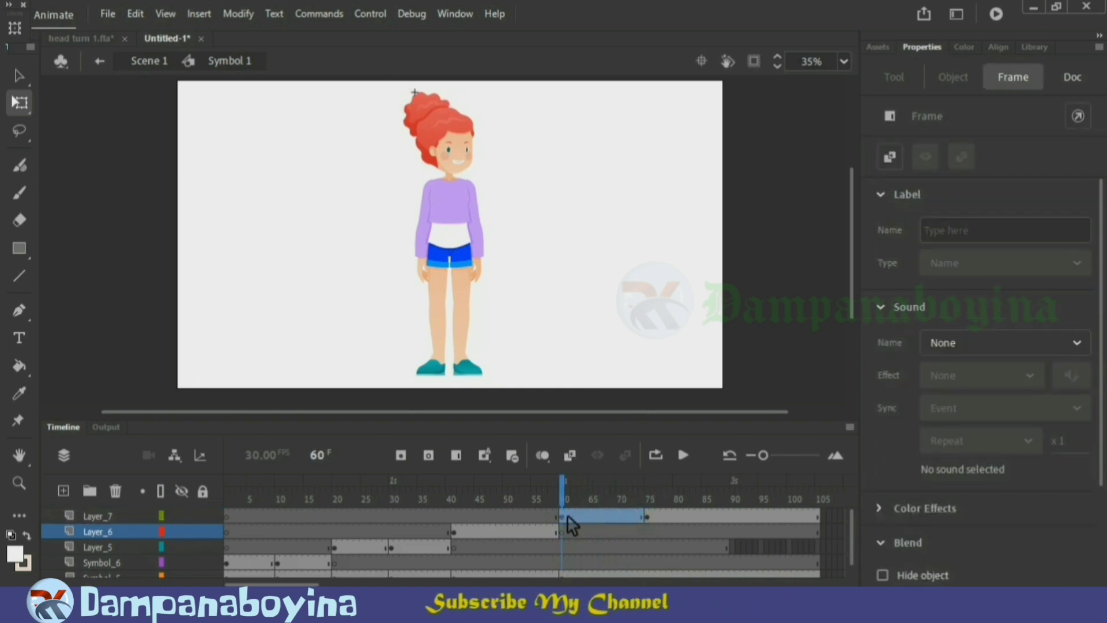
pyautogui.rightClick(566, 519)
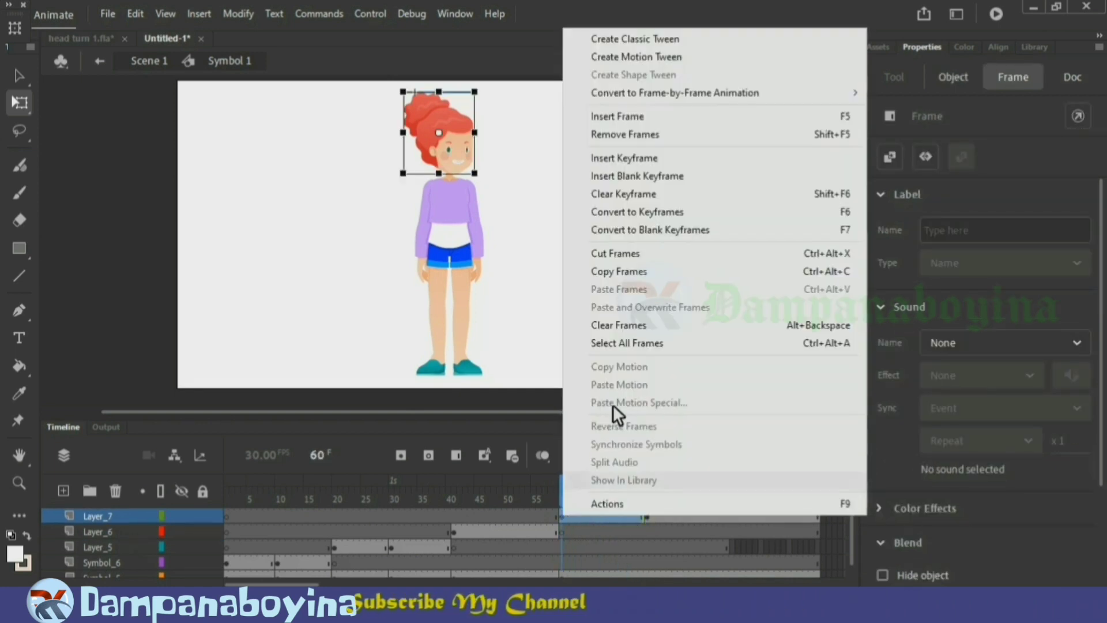
pyautogui.click(684, 135)
pyautogui.click(603, 227)
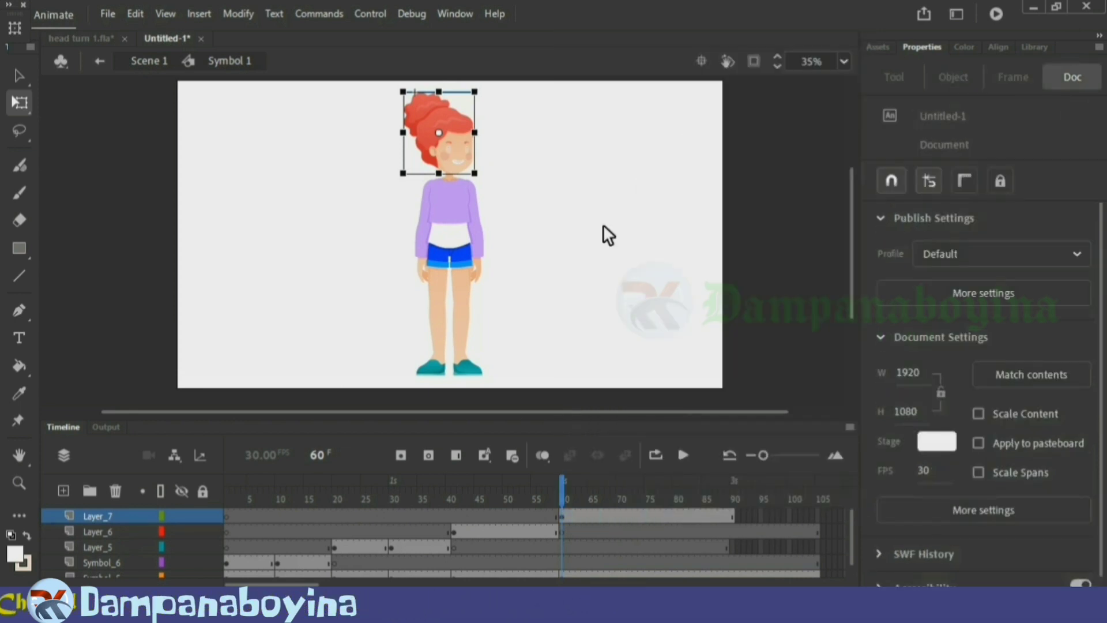
# Insert keyframes at frame 55 on Layer_6 and Symbol_5 for the front-facing head and the body
pyautogui.moveTo(553, 486); pyautogui.dragTo(664, 503)
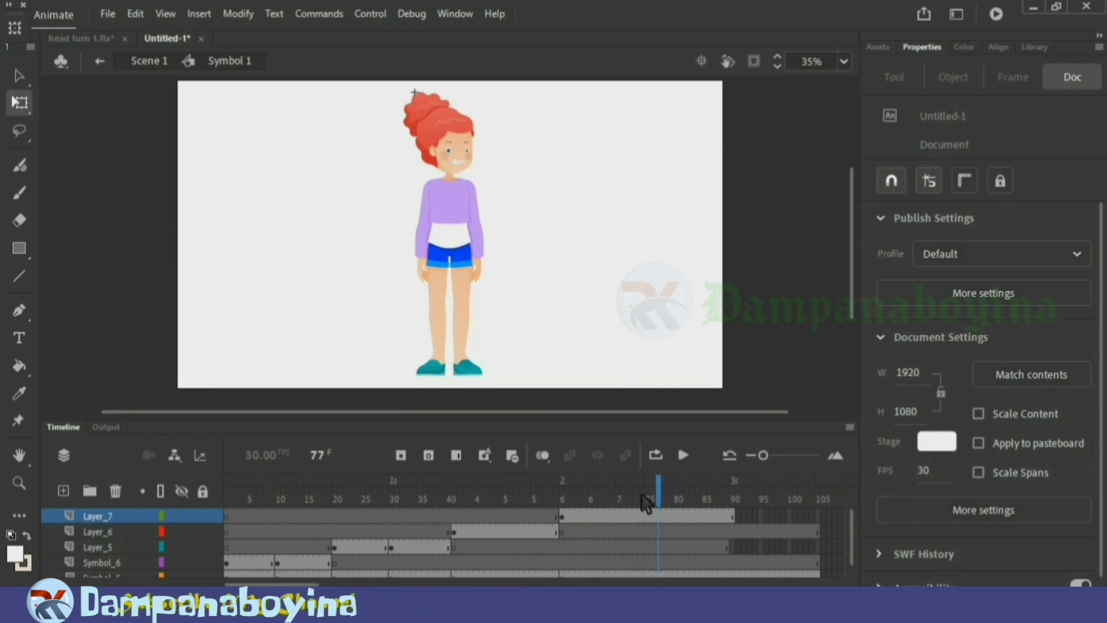
pyautogui.moveTo(566, 500); pyautogui.dragTo(550, 488)
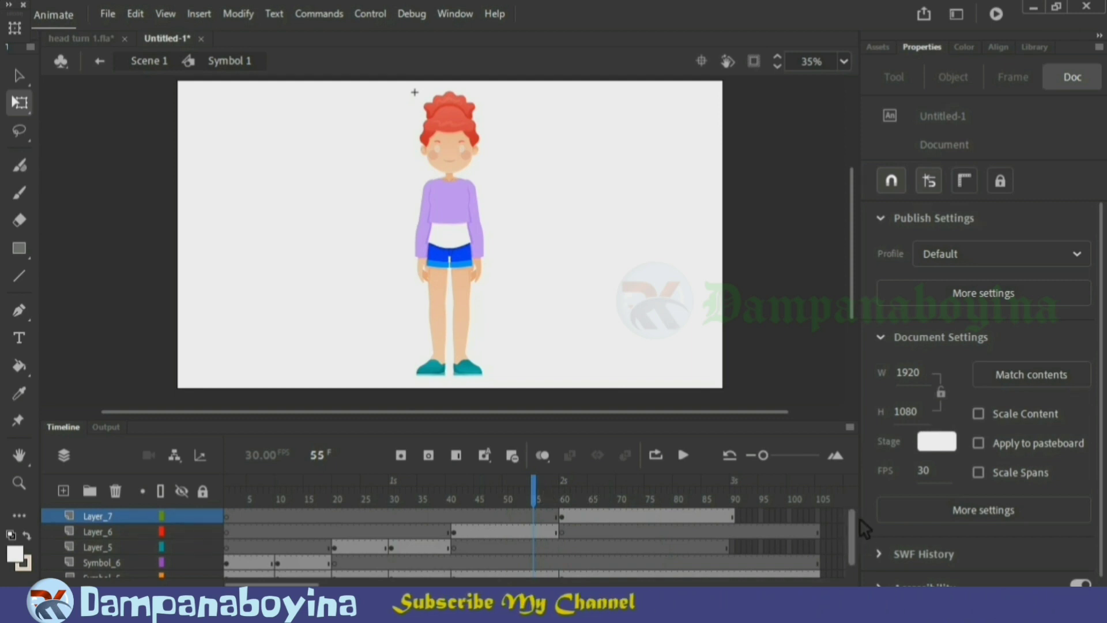
pyautogui.click(538, 532)
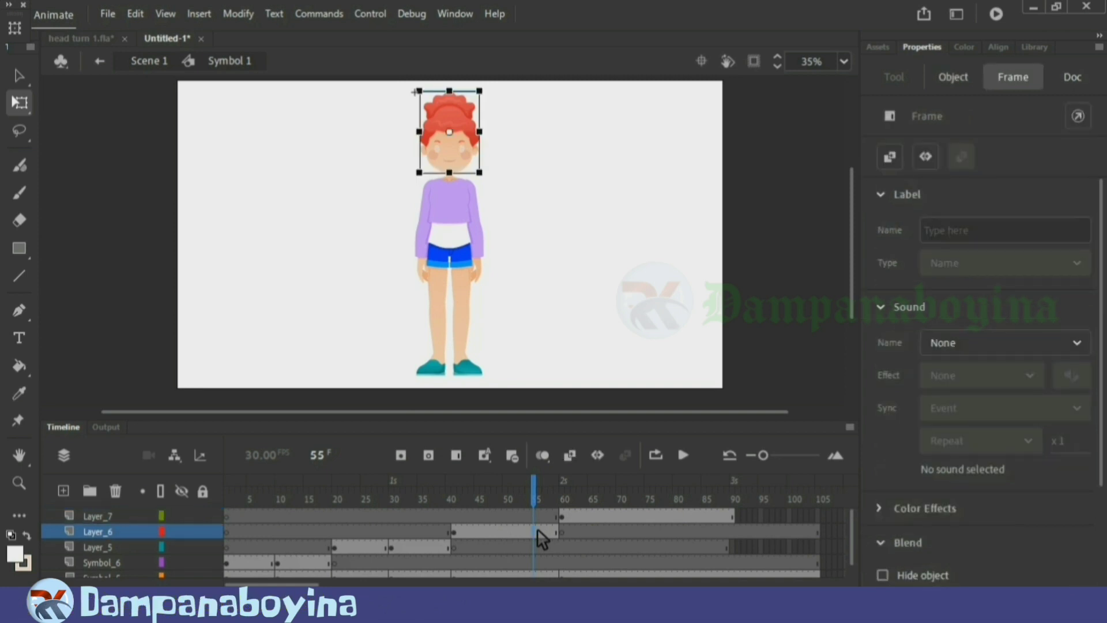
pyautogui.scroll(-1, 538, 530)
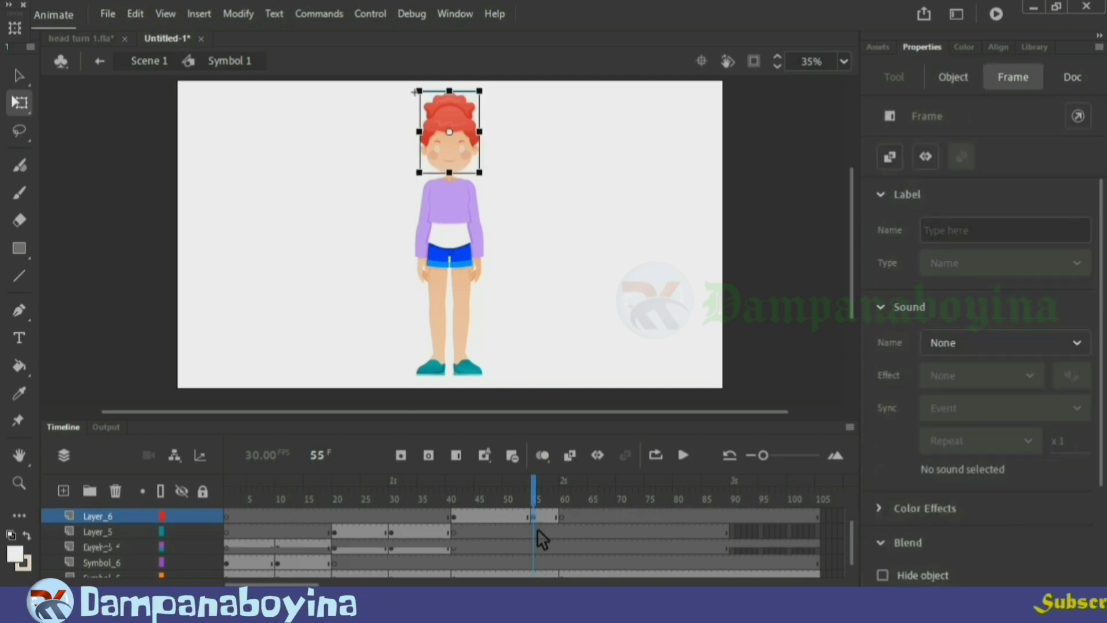
pyautogui.click(539, 564)
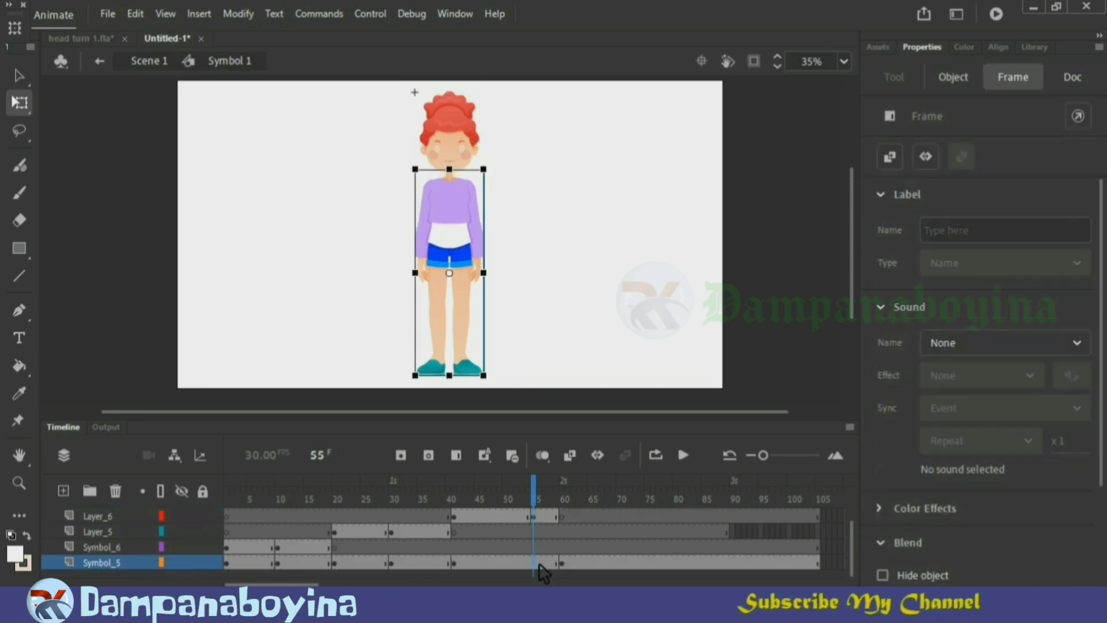
pyautogui.click(562, 299)
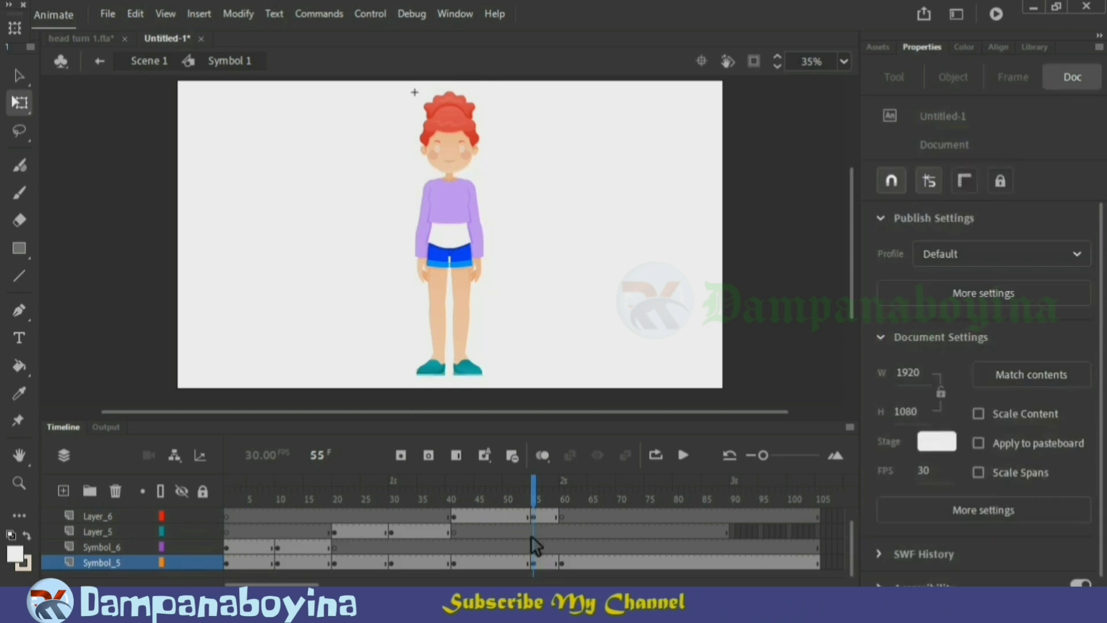
# Squash the body at frame 55 by lowering its upper edge while the feet stay in place
pyautogui.click(119, 565)
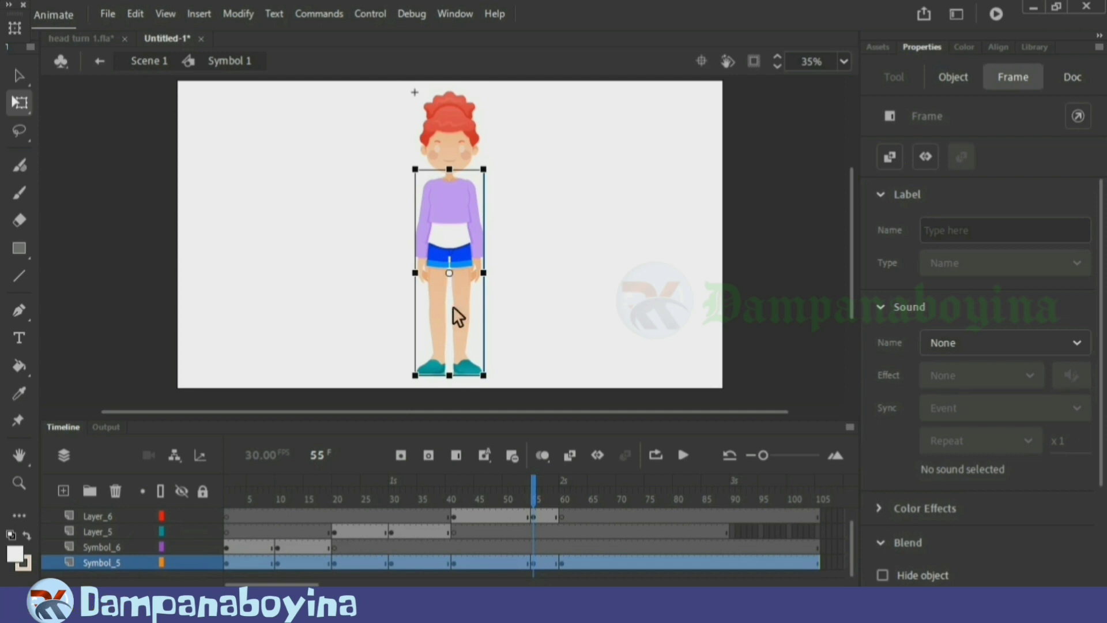
pyautogui.click(451, 187)
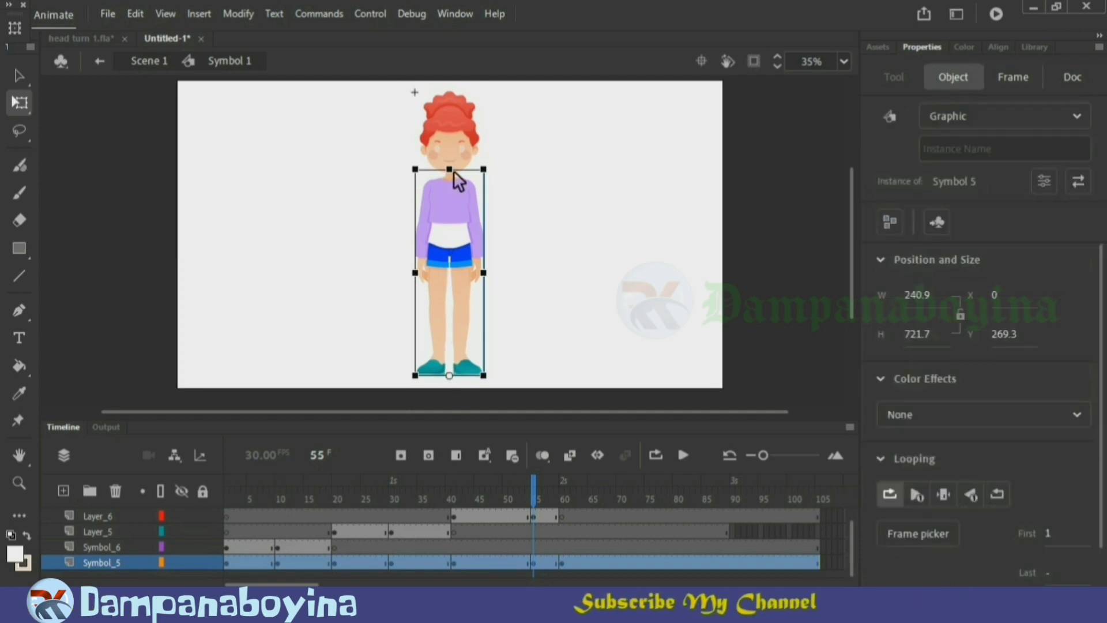
pyautogui.moveTo(454, 172); pyautogui.dragTo(454, 175)
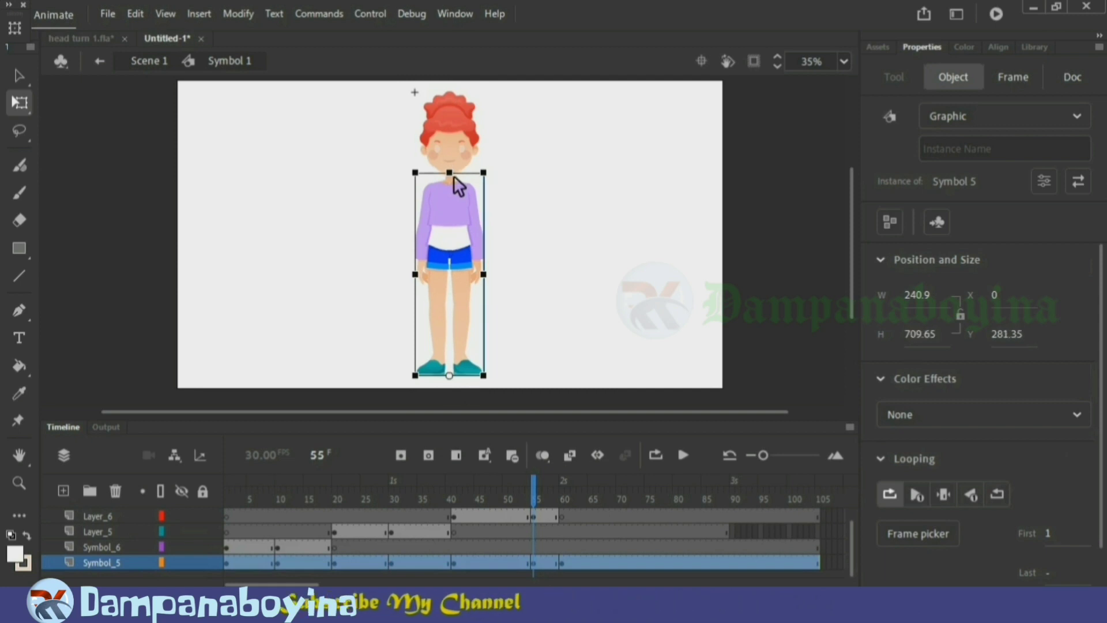
pyautogui.hotkey('ctrl', '=')
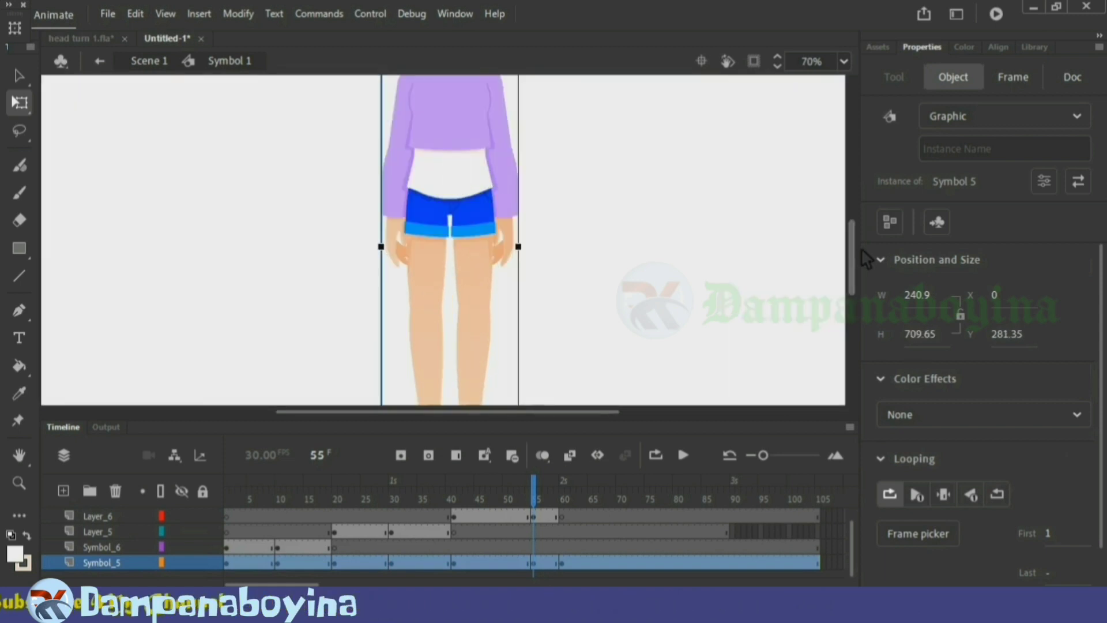
pyautogui.scroll(6, 693, 266)
pyautogui.scroll(-3, 694, 265)
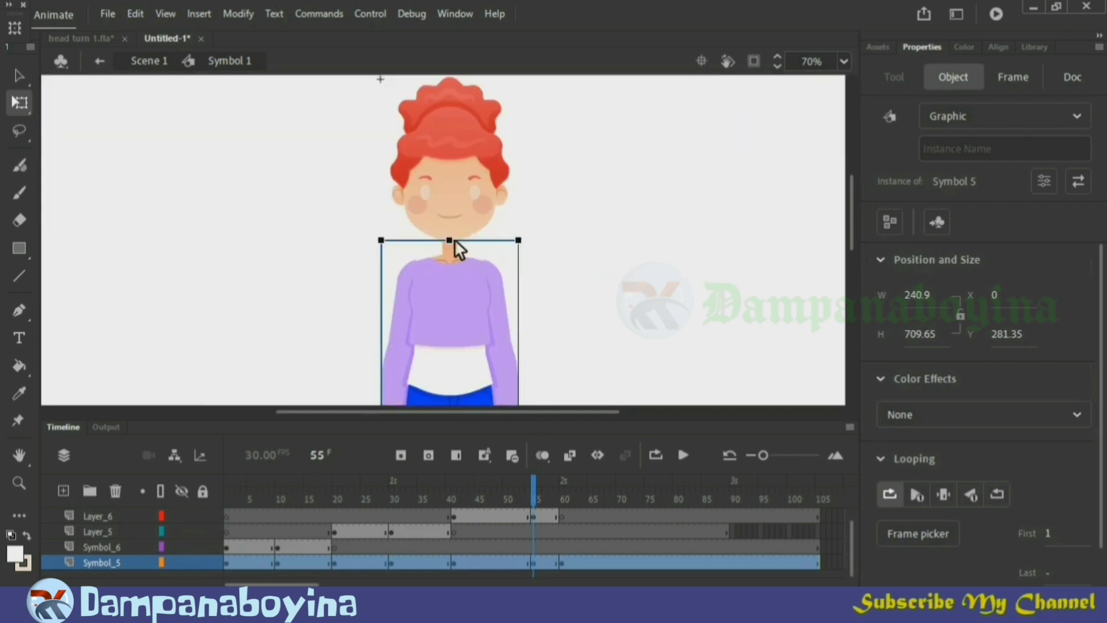
pyautogui.moveTo(454, 239); pyautogui.dragTo(458, 252)
pyautogui.click(571, 252)
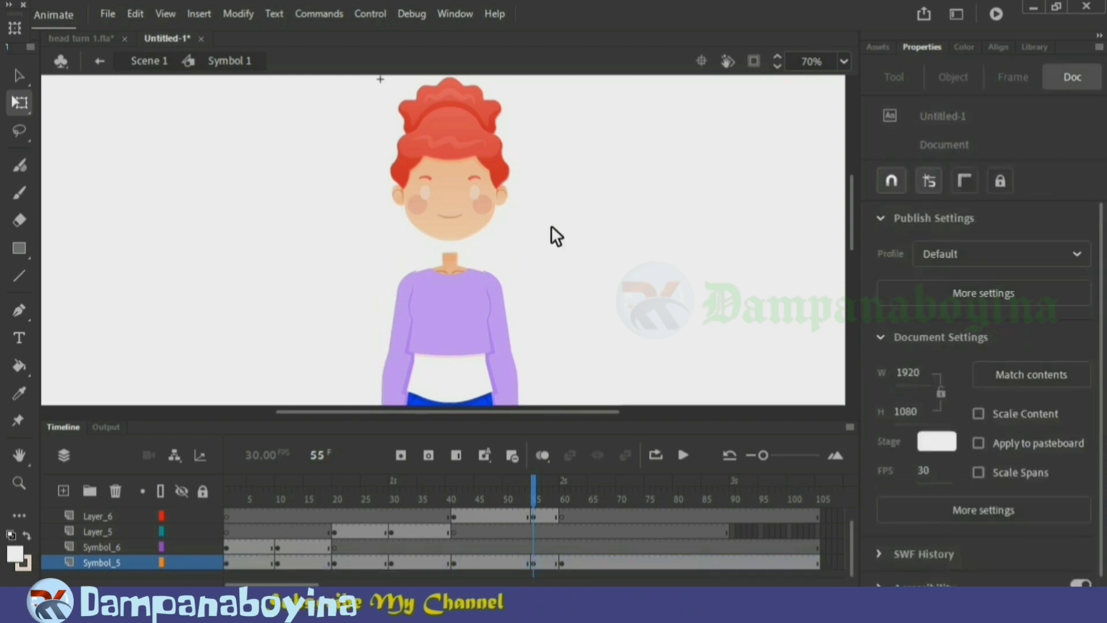
# Lower the front-facing head at frame 55 to Y 19 so it sits on the squashed body's neck
pyautogui.moveTo(543, 235); pyautogui.dragTo(387, 130)
pyautogui.press('Down')
pyautogui.press('Down')
pyautogui.press('Down')
pyautogui.press('Down')
pyautogui.press('Down')
pyautogui.press('Down')
pyautogui.press('Down')
pyautogui.press('Down')
pyautogui.press('Down')
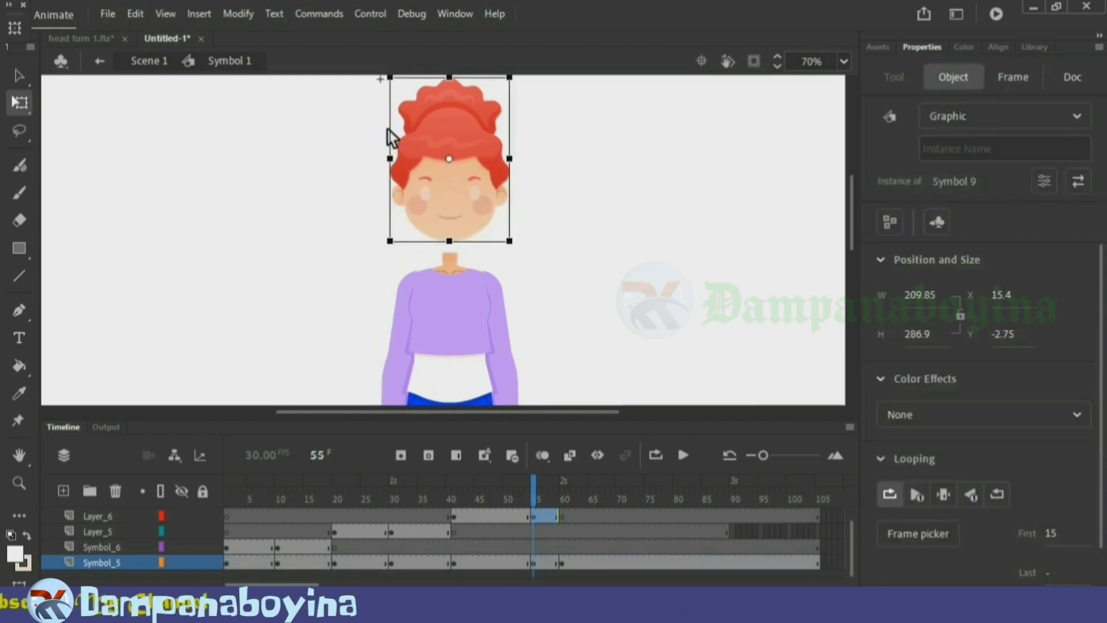
pyautogui.press('Down')
pyautogui.press('Down')
pyautogui.press('Down')
pyautogui.press('Down')
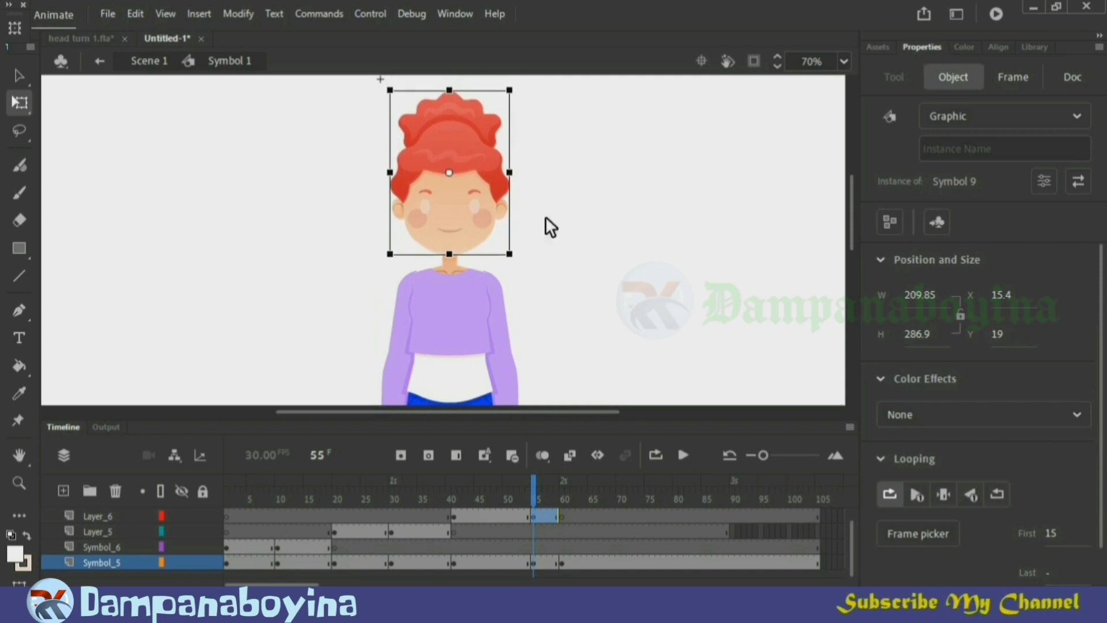
pyautogui.click(611, 254)
pyautogui.click(535, 494)
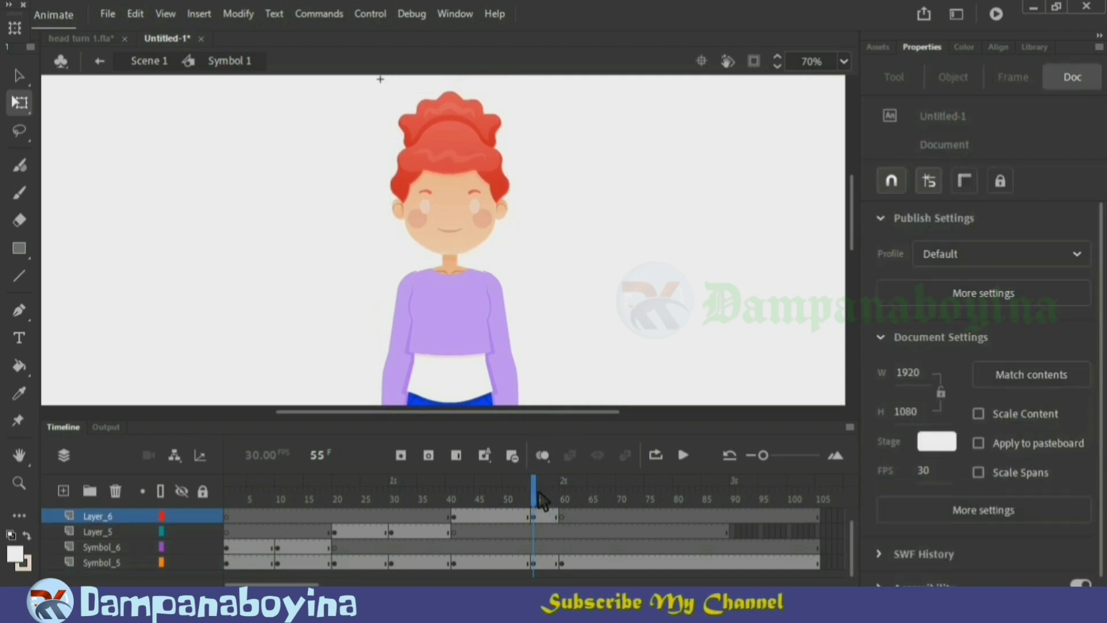
# Insert frames into the right-facing head's span on Layer_7 to extend it past frame 105
pyautogui.moveTo(487, 492); pyautogui.dragTo(570, 503)
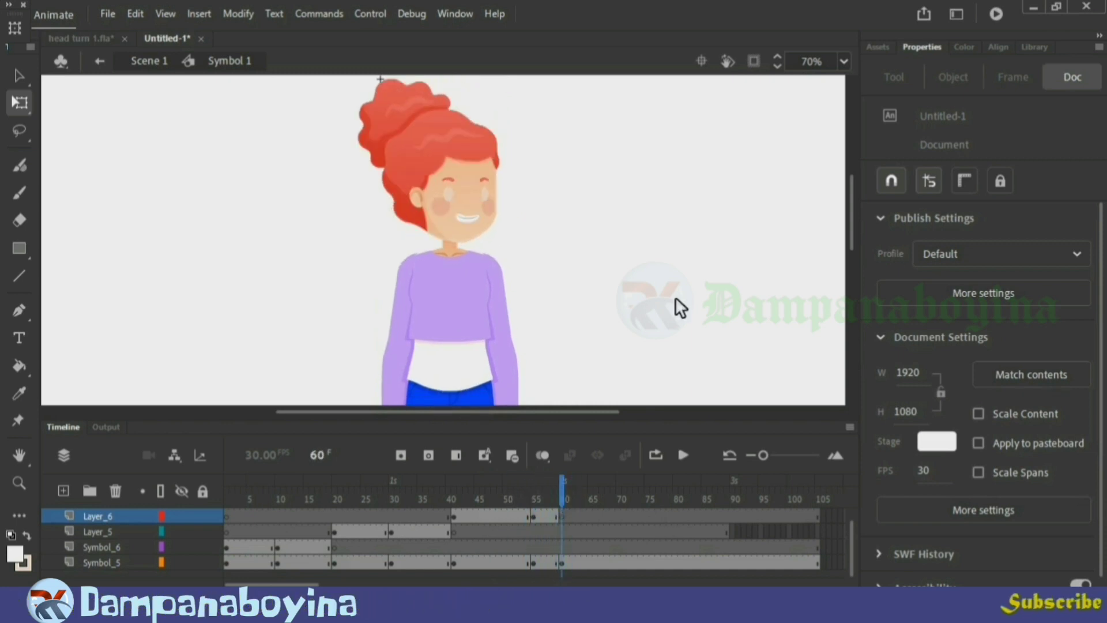
pyautogui.hotkey('ctrl', '-')
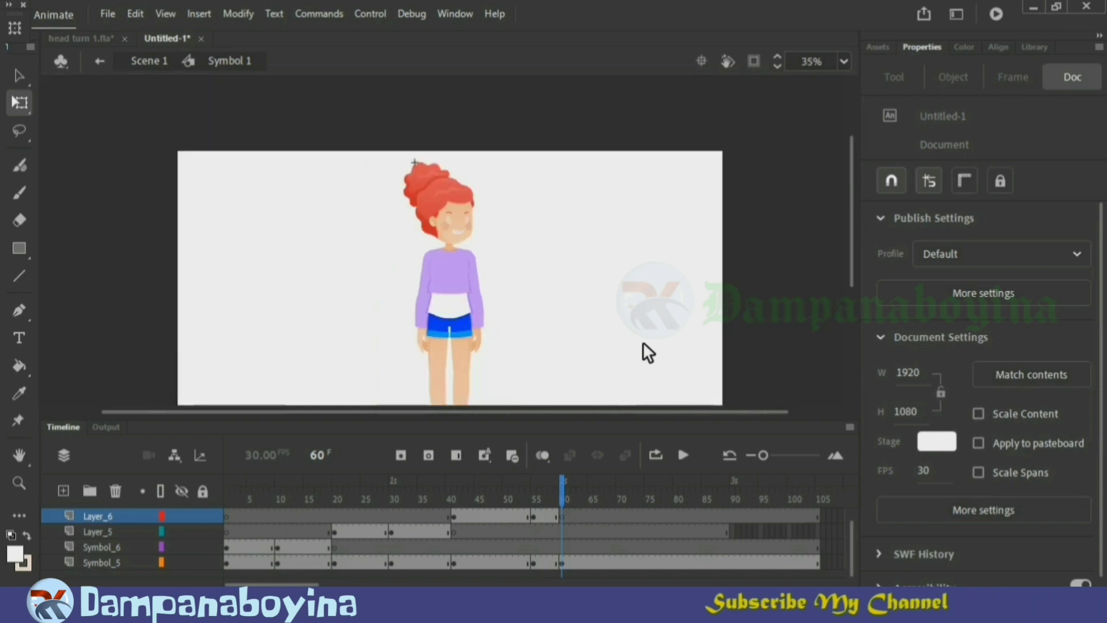
pyautogui.scroll(-2, 643, 344)
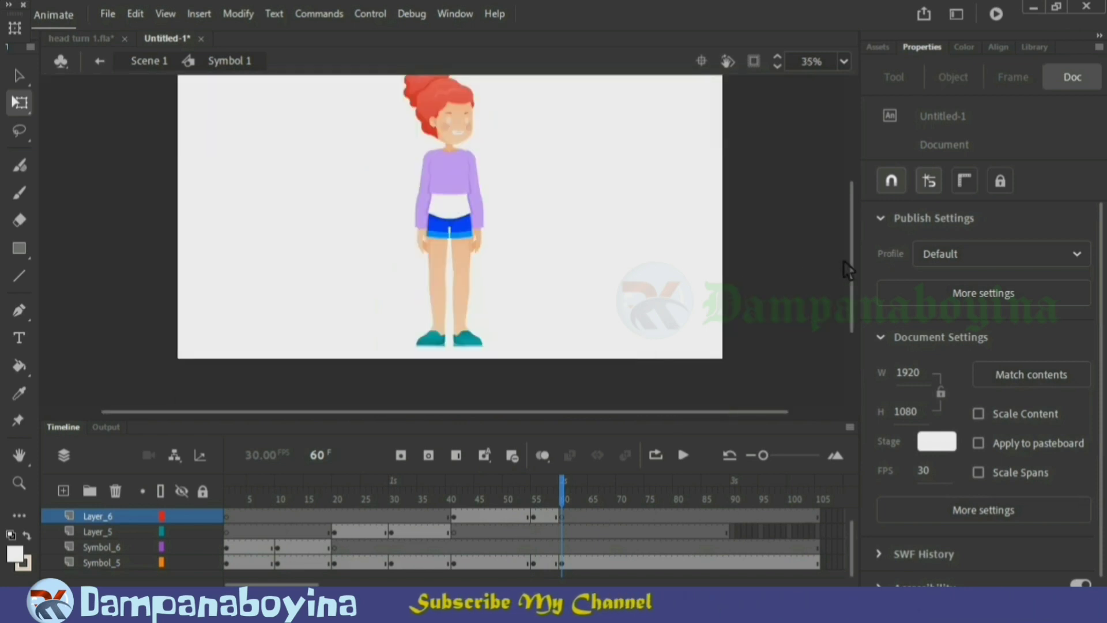
pyautogui.scroll(1, 858, 254)
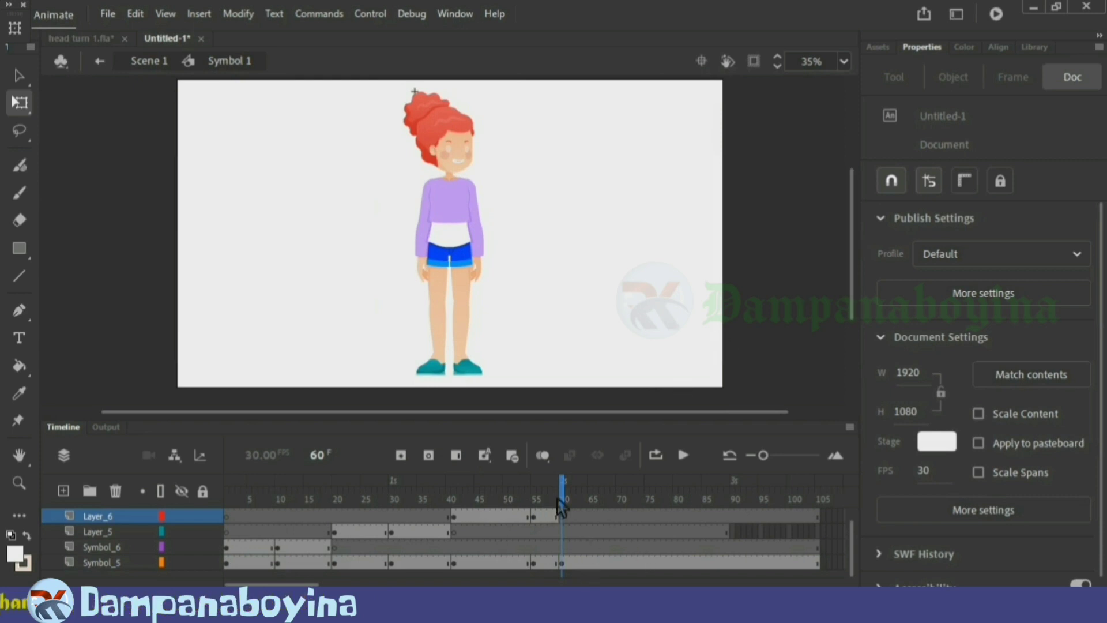
pyautogui.scroll(1, 569, 528)
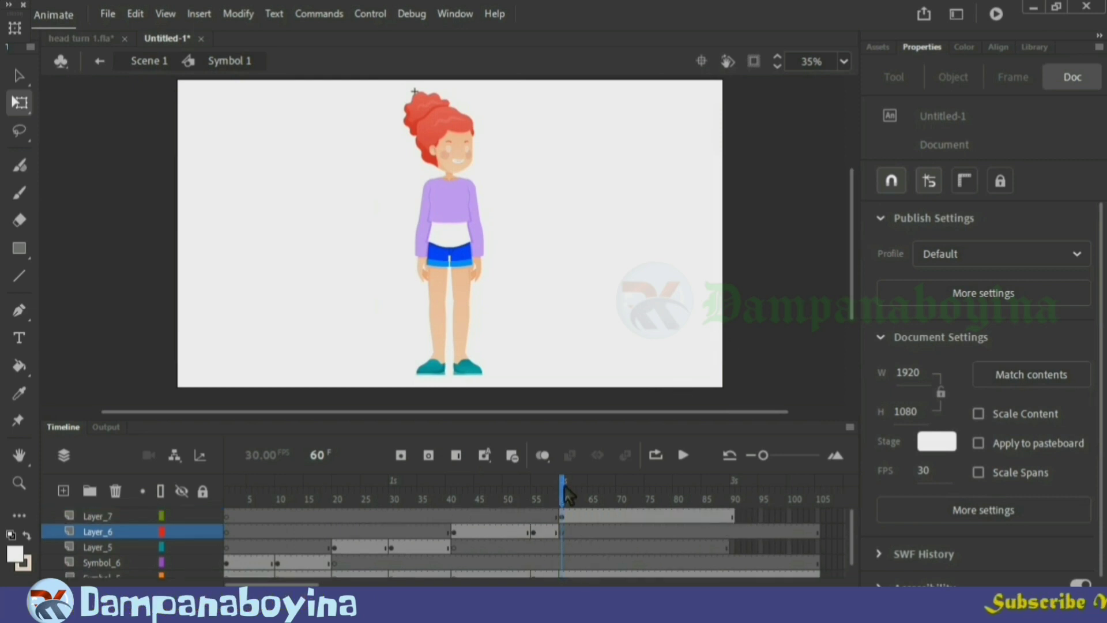
pyautogui.moveTo(568, 494); pyautogui.dragTo(728, 482)
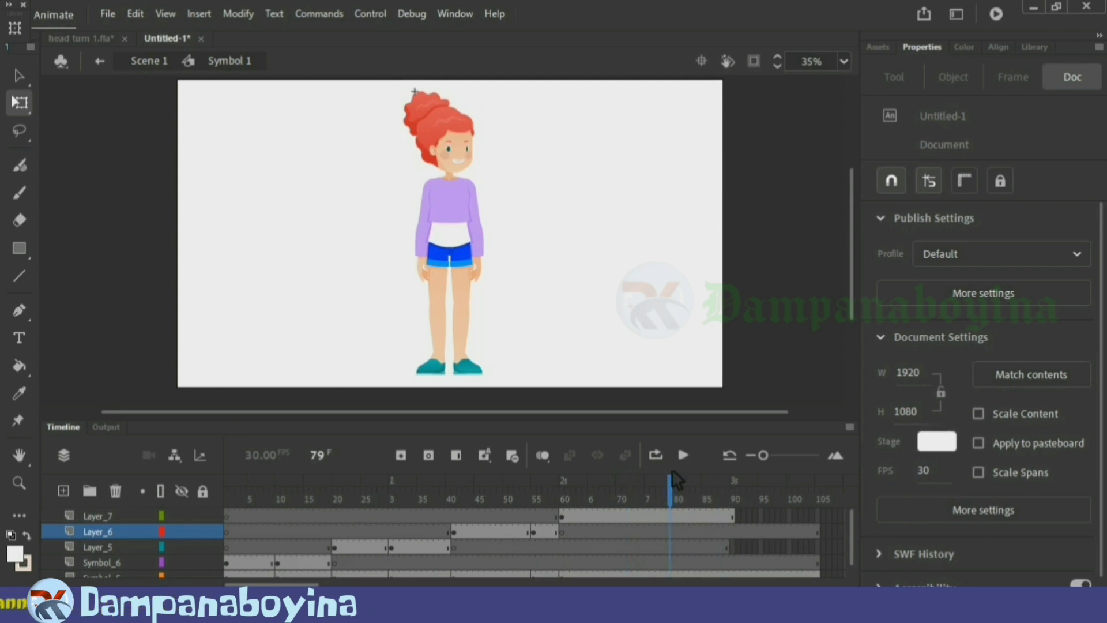
pyautogui.moveTo(604, 509); pyautogui.dragTo(697, 516)
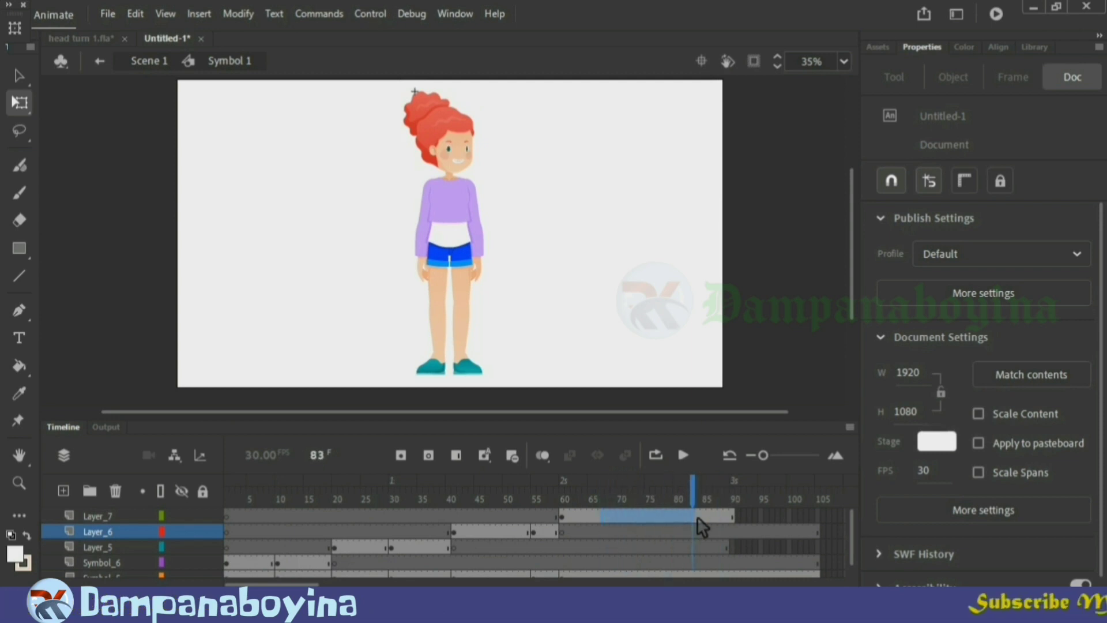
pyautogui.rightClick(678, 517)
pyautogui.click(812, 116)
pyautogui.click(688, 482)
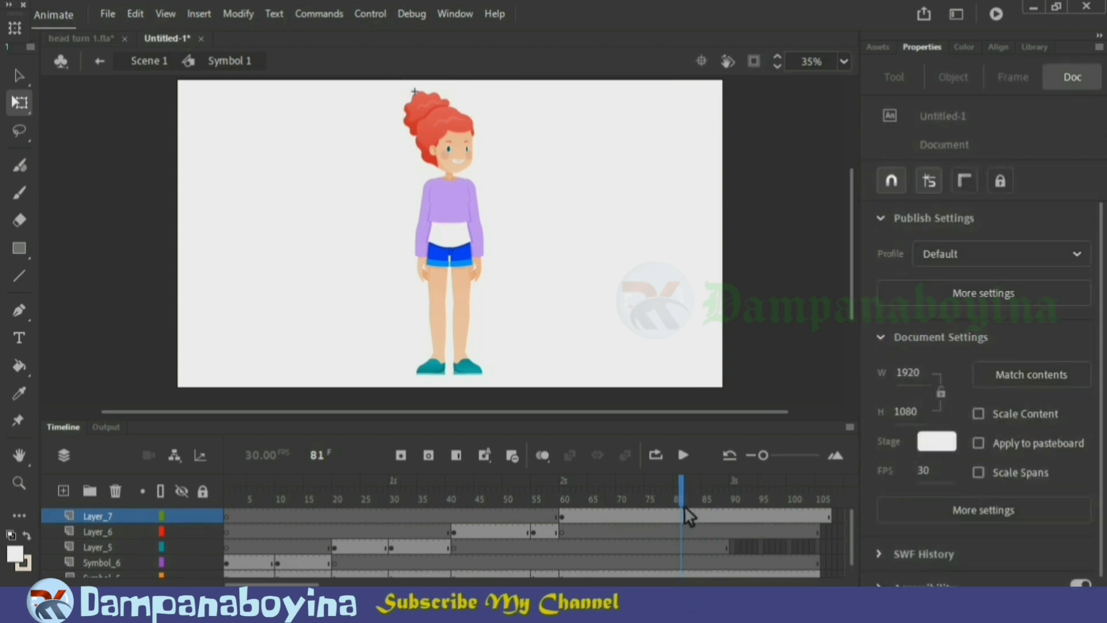
# Insert keyframes at frame 80 on Layer_7 and Symbol_5 for the right-facing head and the body
pyautogui.moveTo(689, 500); pyautogui.dragTo(662, 497)
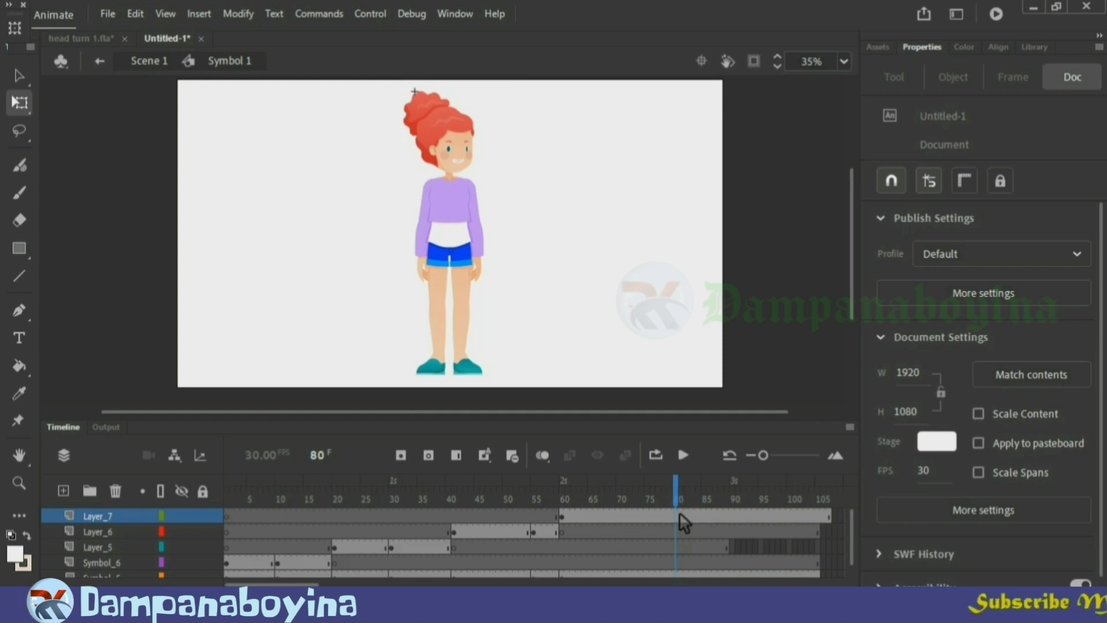
pyautogui.click(680, 516)
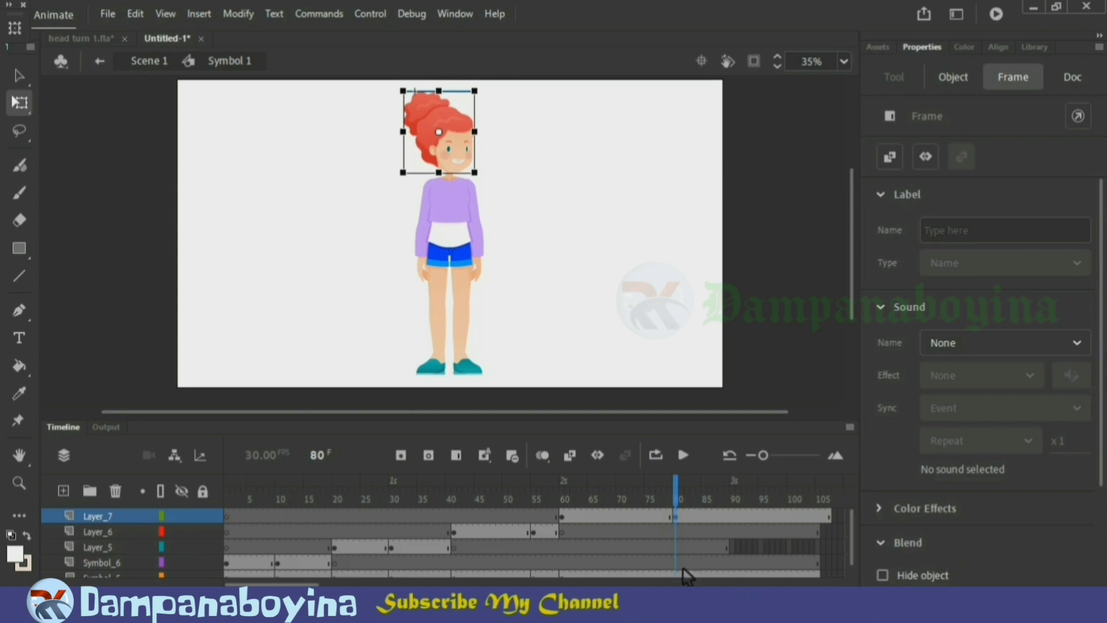
pyautogui.scroll(-1, 682, 557)
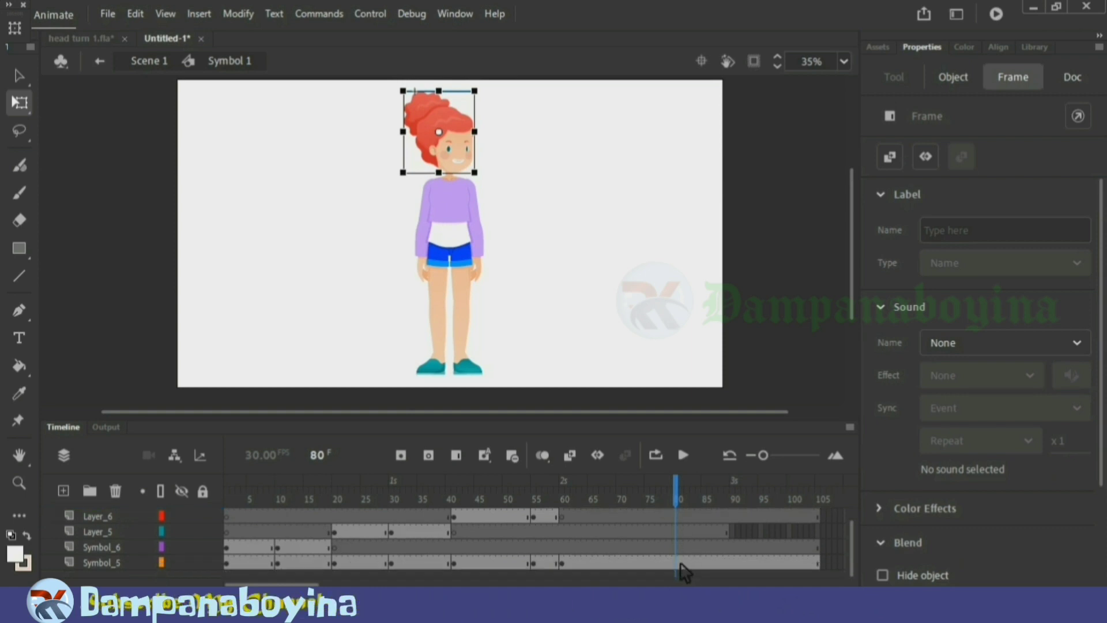
pyautogui.click(681, 563)
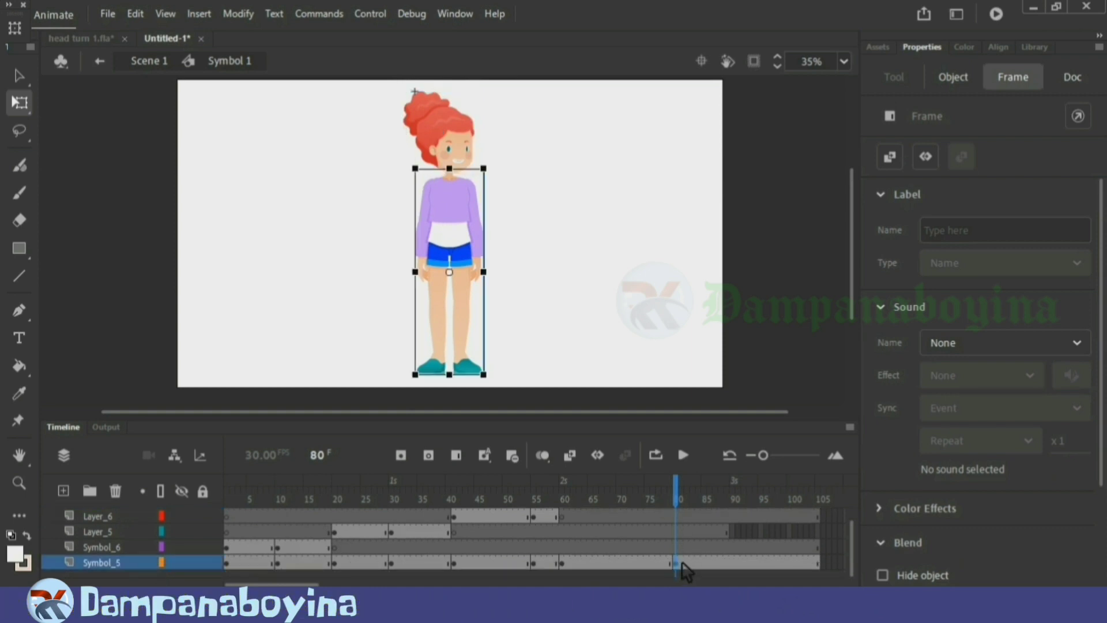
pyautogui.scroll(1, 683, 564)
pyautogui.click(621, 283)
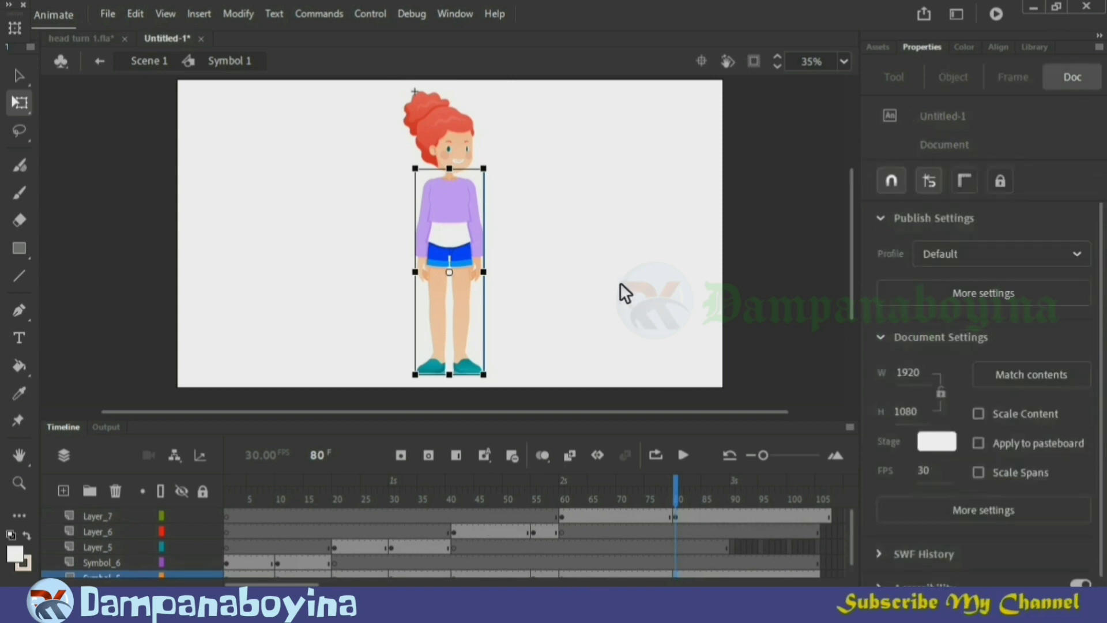
# Add a new layer above Layer_7, paste the front-facing head onto it and place it beside the girl at about X 395.35, Y 0.05
pyautogui.click(678, 516)
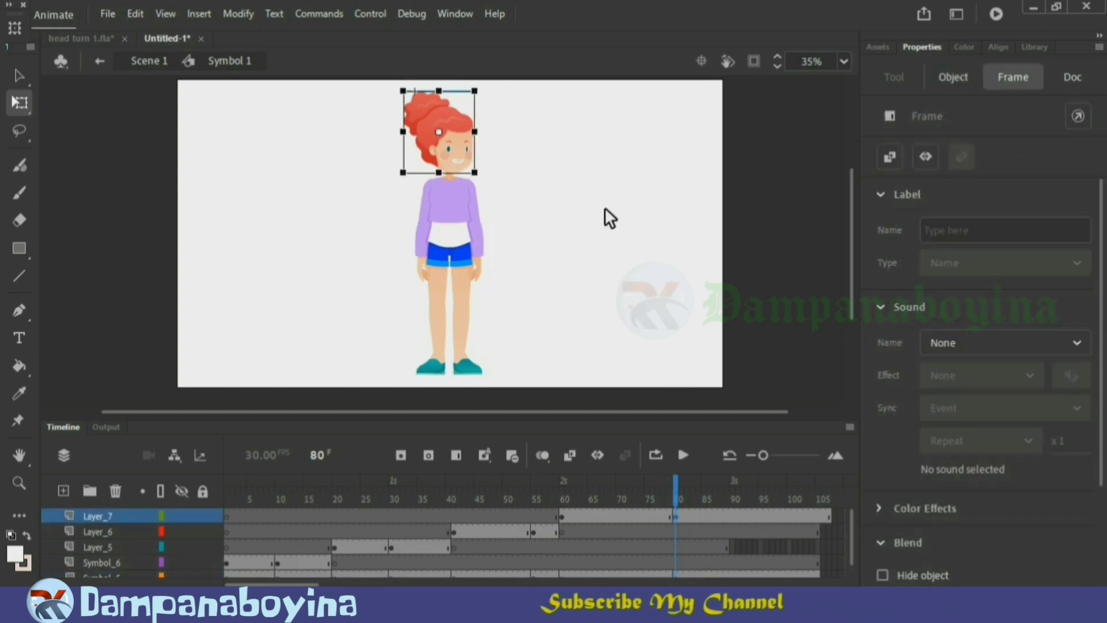
pyautogui.click(63, 491)
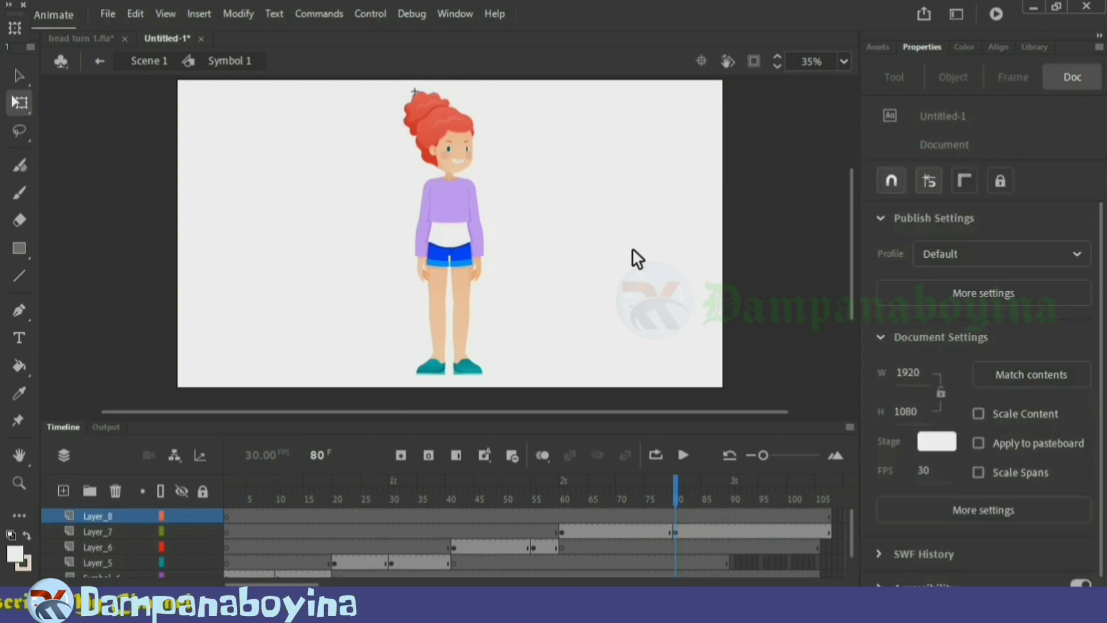
pyautogui.click(96, 40)
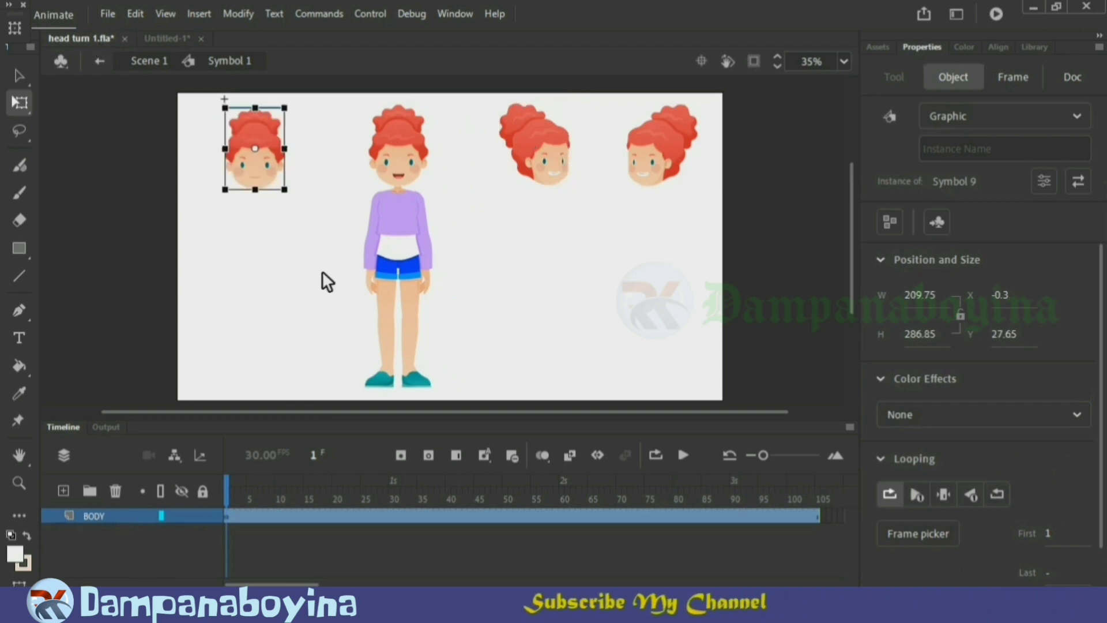
pyautogui.click(170, 39)
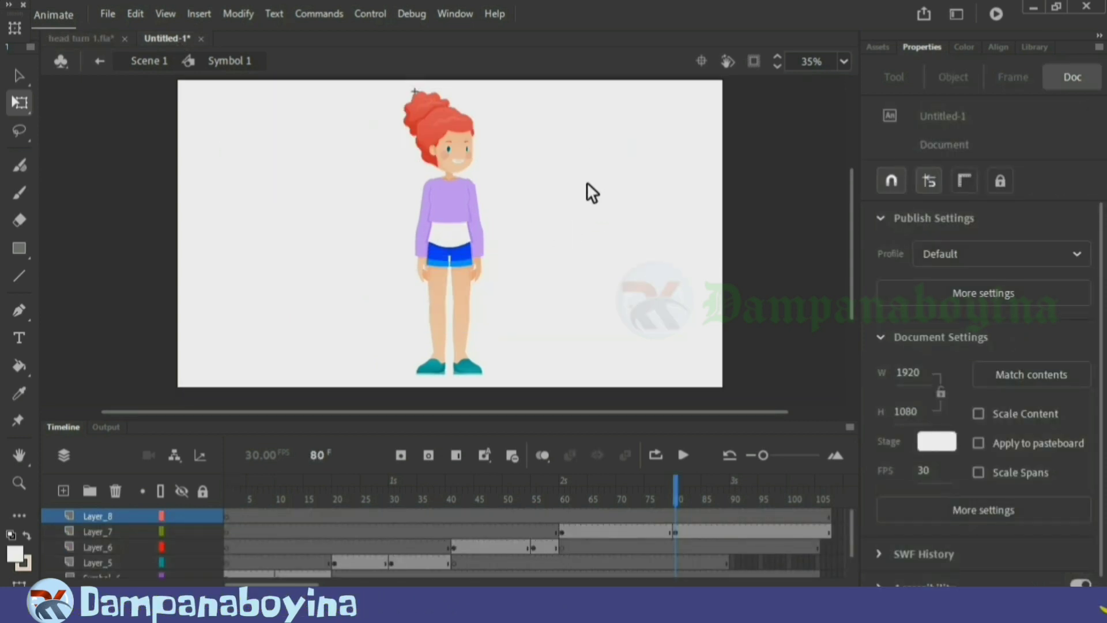
pyautogui.hotkey('ctrl', 'v')
pyautogui.moveTo(462, 255); pyautogui.dragTo(569, 140)
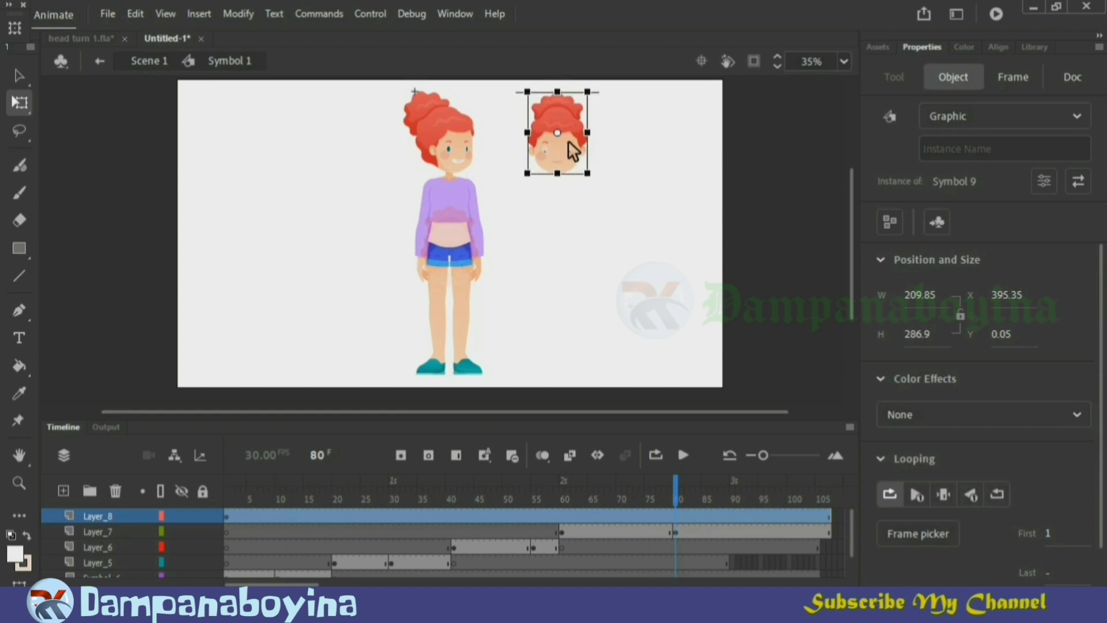
pyautogui.click(572, 257)
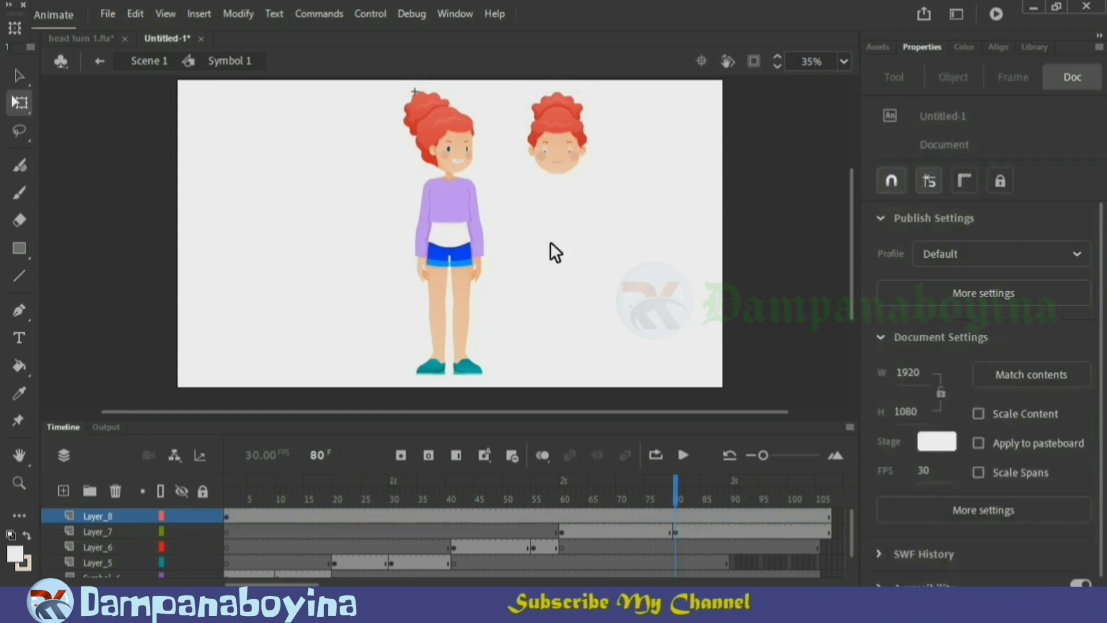
# Delete the right-facing head from Layer_7 at frame 80 and move Layer_8's starting keyframe to frame 80
pyautogui.click(452, 144)
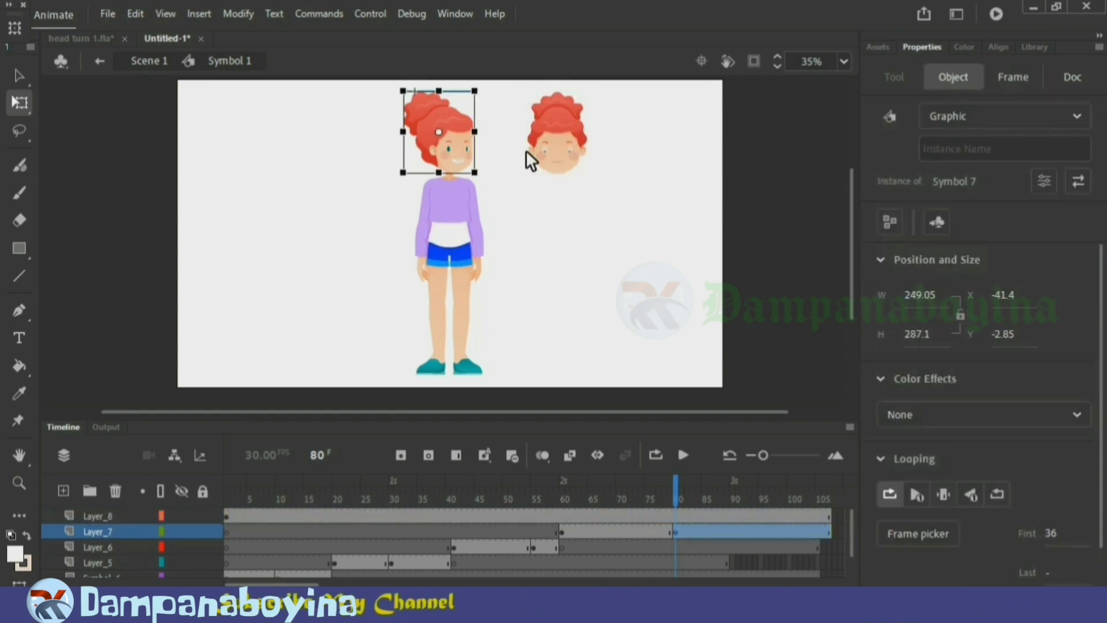
pyautogui.press('Delete')
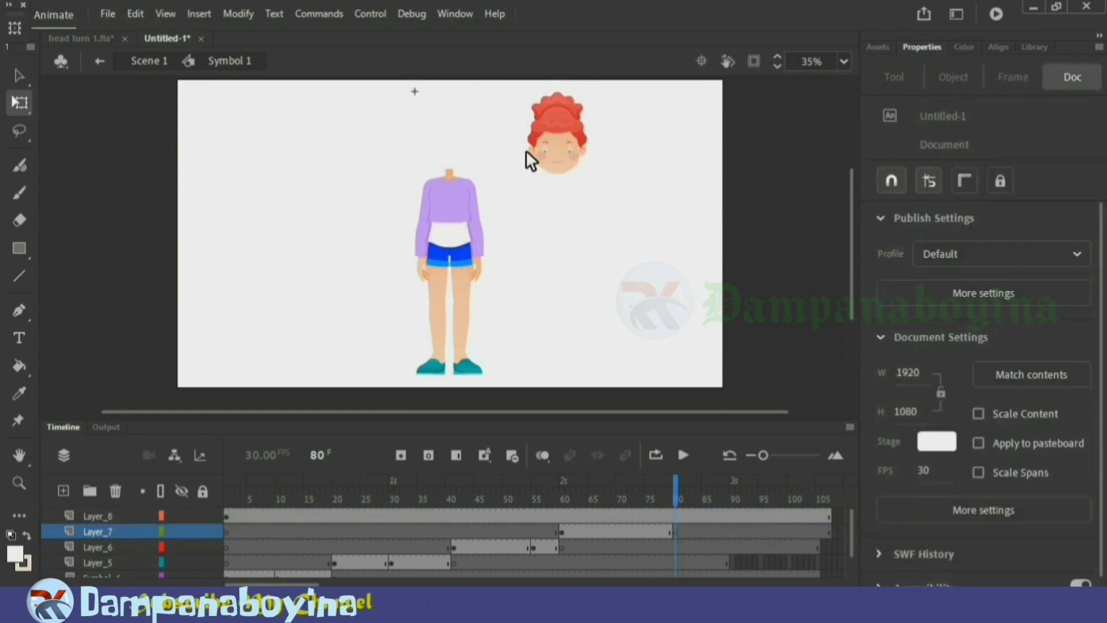
pyautogui.click(229, 518)
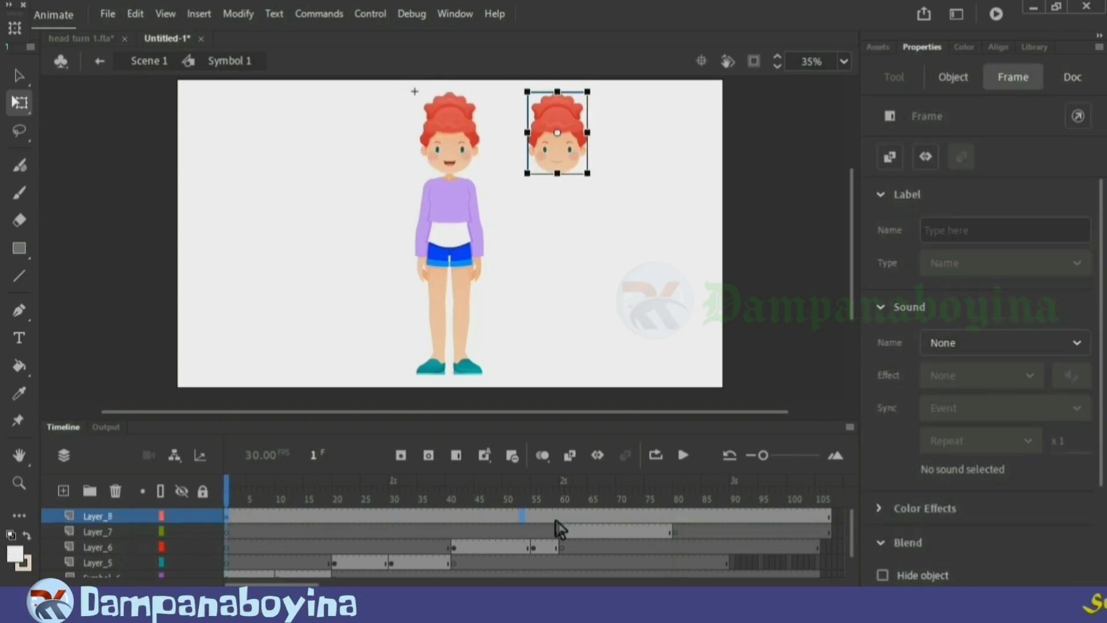
pyautogui.click(678, 518)
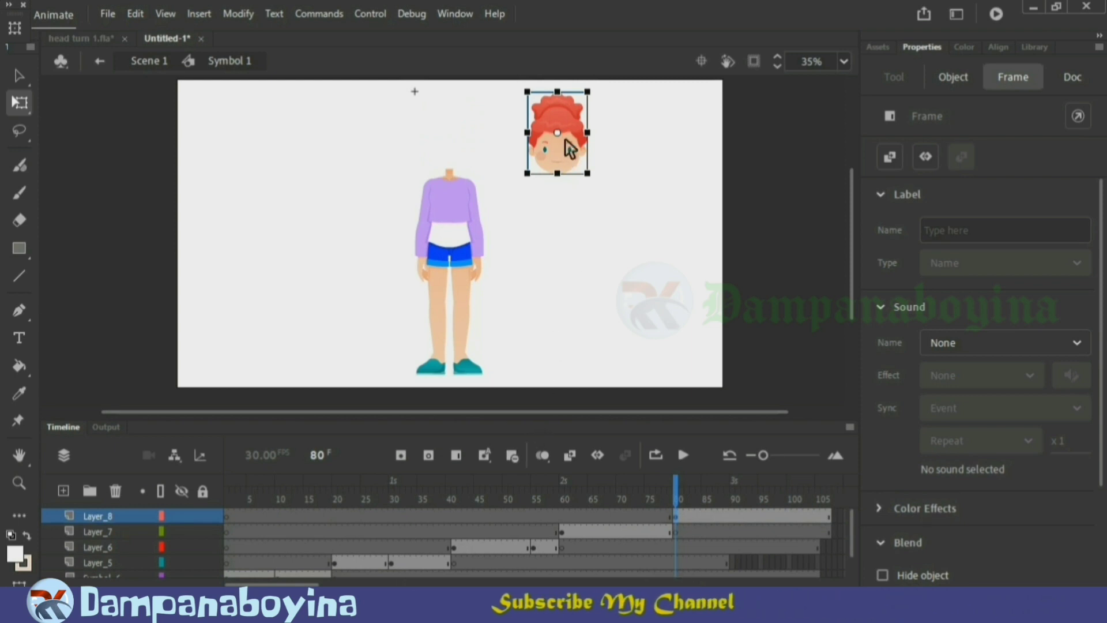
# Place the front-facing head on the body's neck at frame 80, at X 19.9, Y -5.65
pyautogui.moveTo(553, 147); pyautogui.dragTo(465, 153)
pyautogui.press('Left')
pyautogui.press('Left')
pyautogui.press('Left')
pyautogui.press('Left')
pyautogui.press('Left')
pyautogui.press('Left')
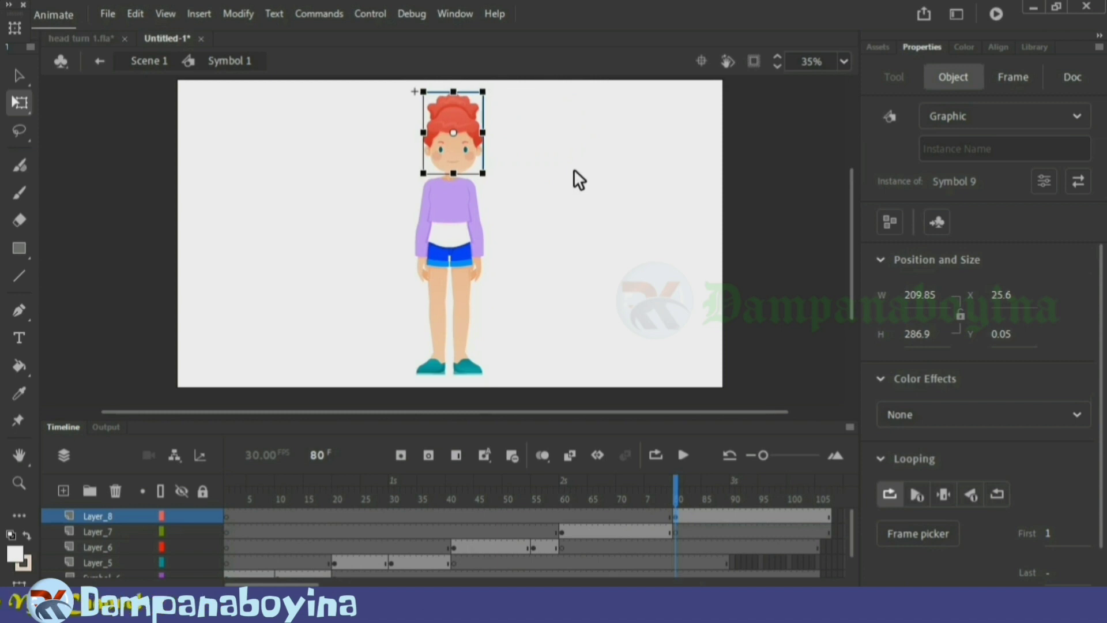
pyautogui.press('Left')
pyautogui.press('Left')
pyautogui.press('Up')
pyautogui.press('Up')
pyautogui.press('Up')
pyautogui.press('Up')
pyautogui.press('Up')
pyautogui.press('Up')
pyautogui.press('Up')
pyautogui.press('Up')
pyautogui.press('Up')
pyautogui.press('Up')
pyautogui.press('Up')
pyautogui.press('Up')
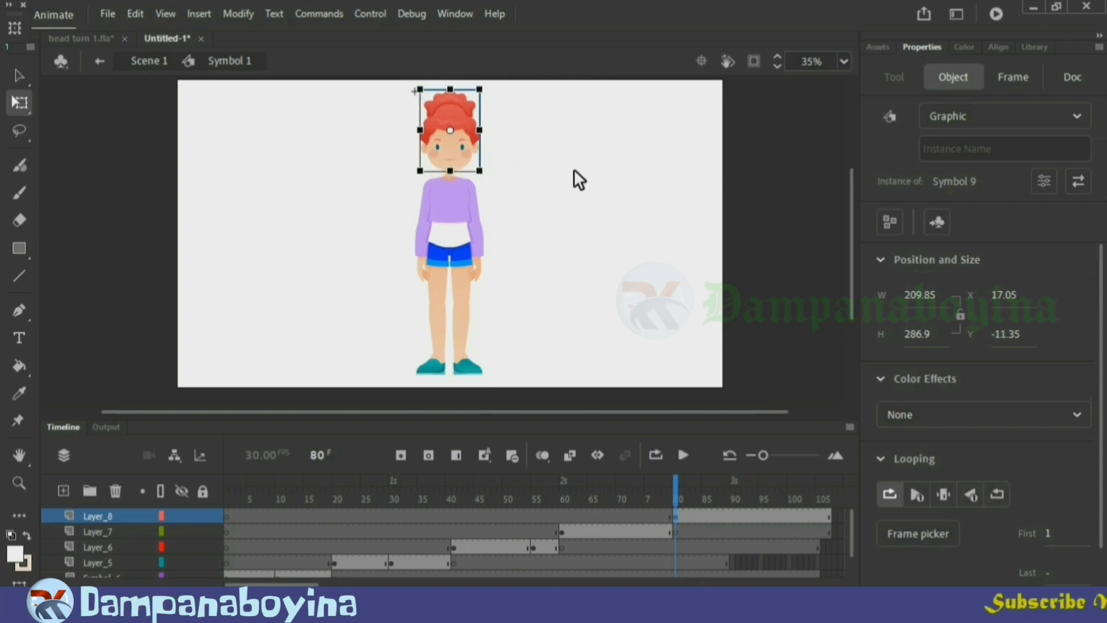
pyautogui.press('Right')
pyautogui.press('Right')
pyautogui.press('Down')
pyautogui.press('Down')
pyautogui.press('Down')
pyautogui.press('Down')
pyautogui.press('Down')
pyautogui.press('Down')
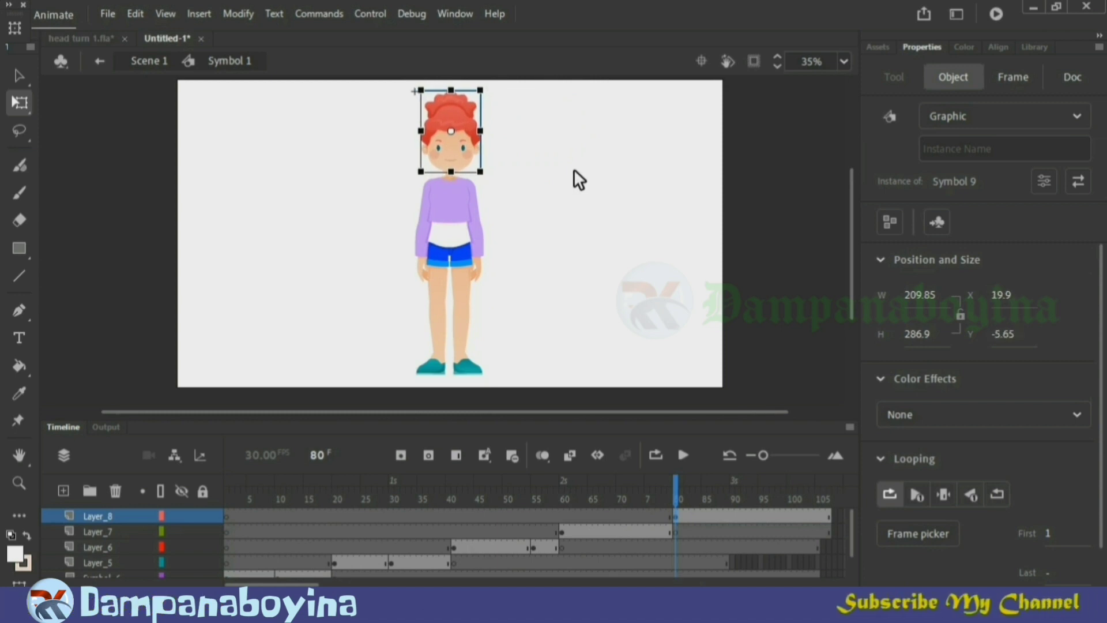
pyautogui.click(556, 207)
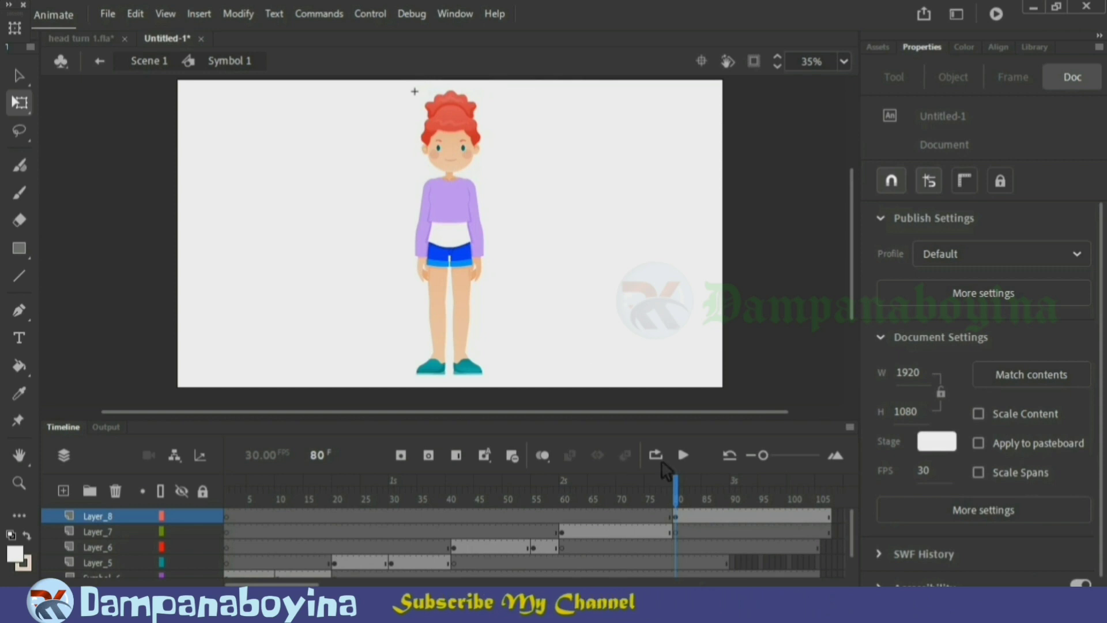
# Insert frames on Layer_8 to extend the front-facing head's span to frame 115
pyautogui.moveTo(668, 493)
pyautogui.mouseDown()
pyautogui.moveTo(649, 494)
pyautogui.moveTo(693, 495)
pyautogui.moveTo(637, 488)
pyautogui.moveTo(830, 501)
pyautogui.moveTo(681, 482)
pyautogui.mouseUp()
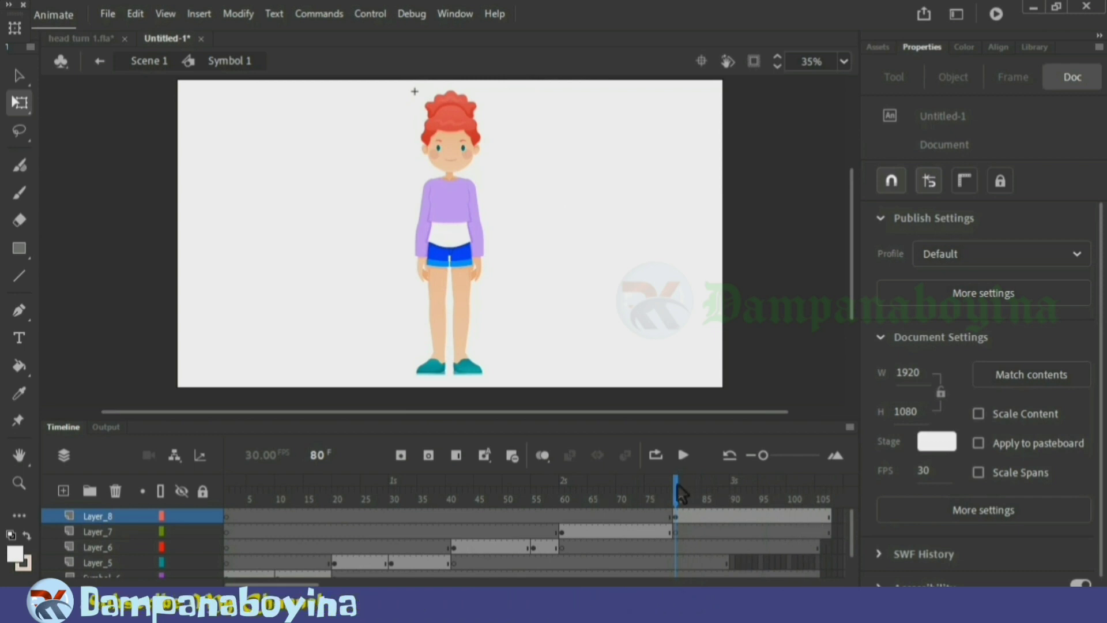
pyautogui.moveTo(757, 516); pyautogui.dragTo(771, 517)
pyautogui.press('F5')
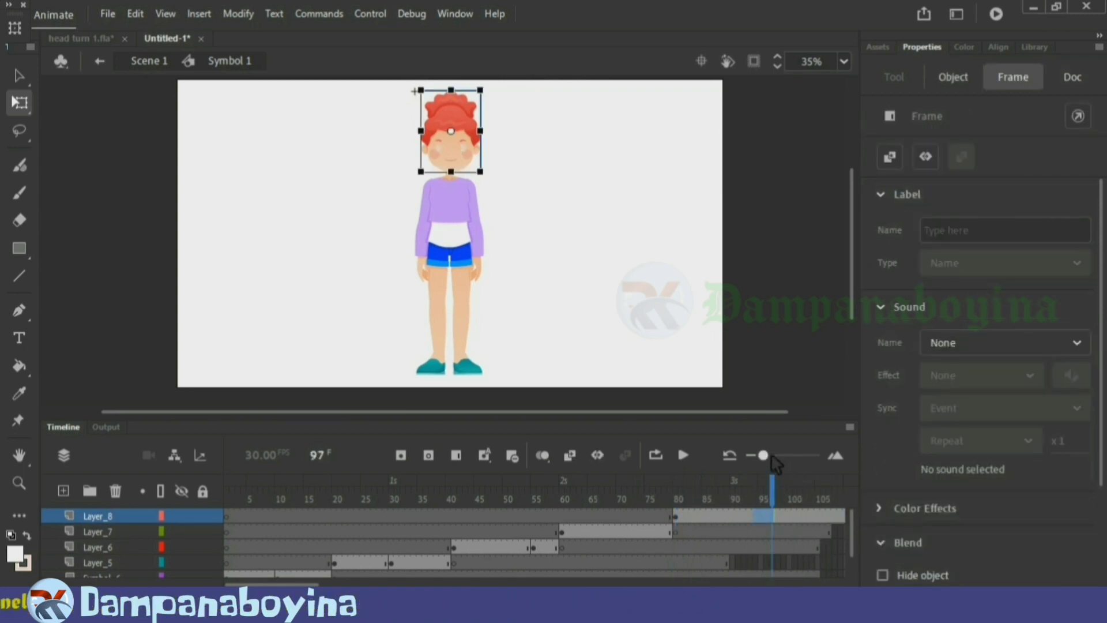
pyautogui.moveTo(771, 456); pyautogui.dragTo(767, 455)
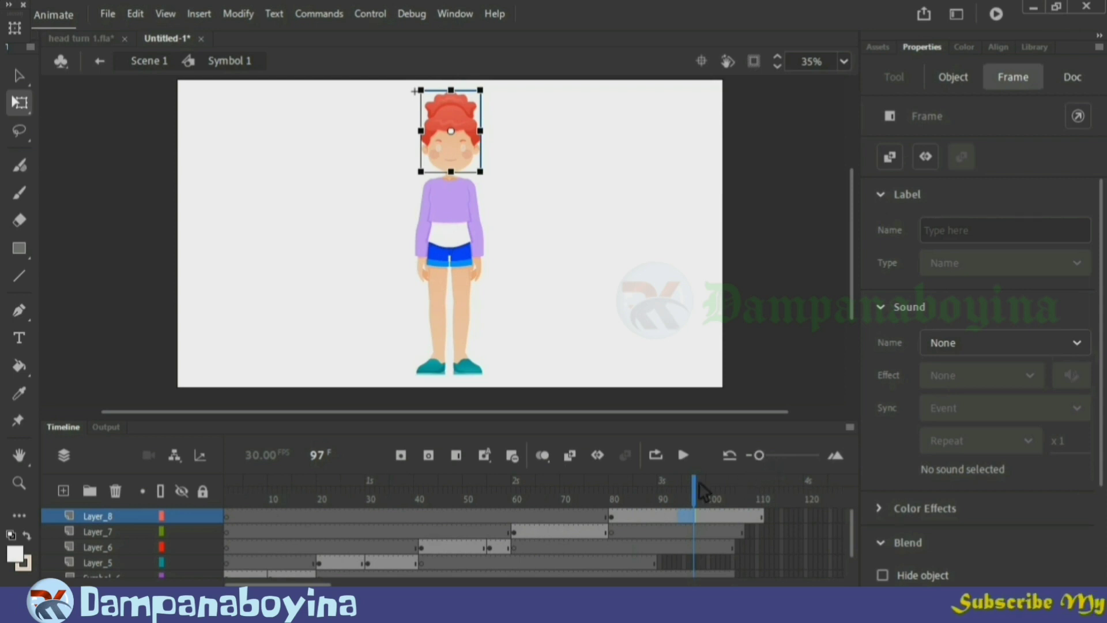
pyautogui.moveTo(701, 491); pyautogui.dragTo(767, 496)
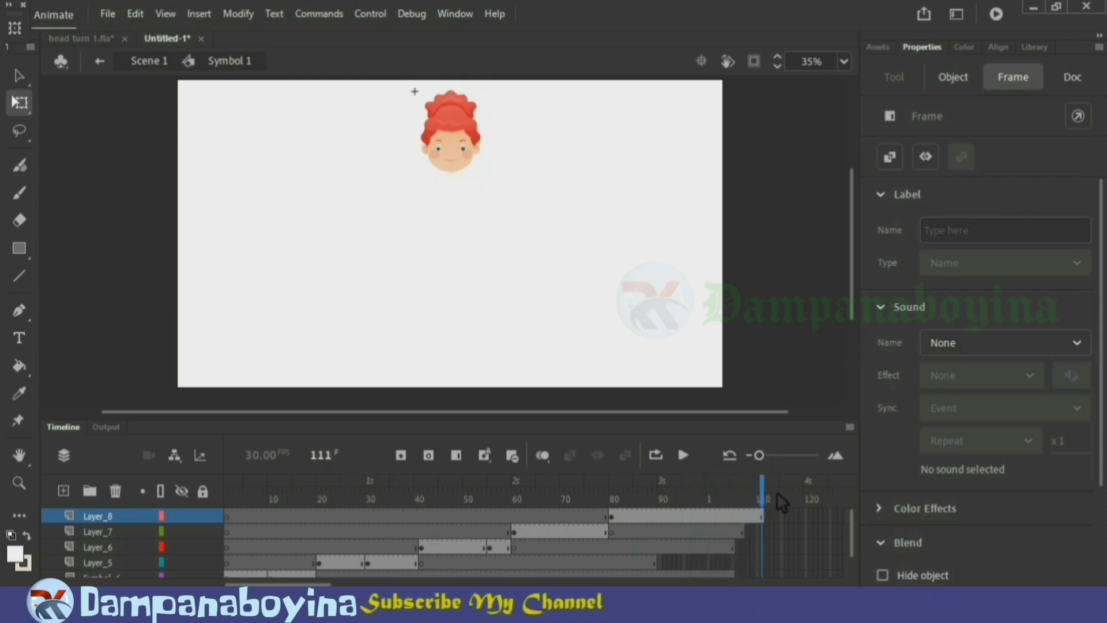
pyautogui.click(786, 494)
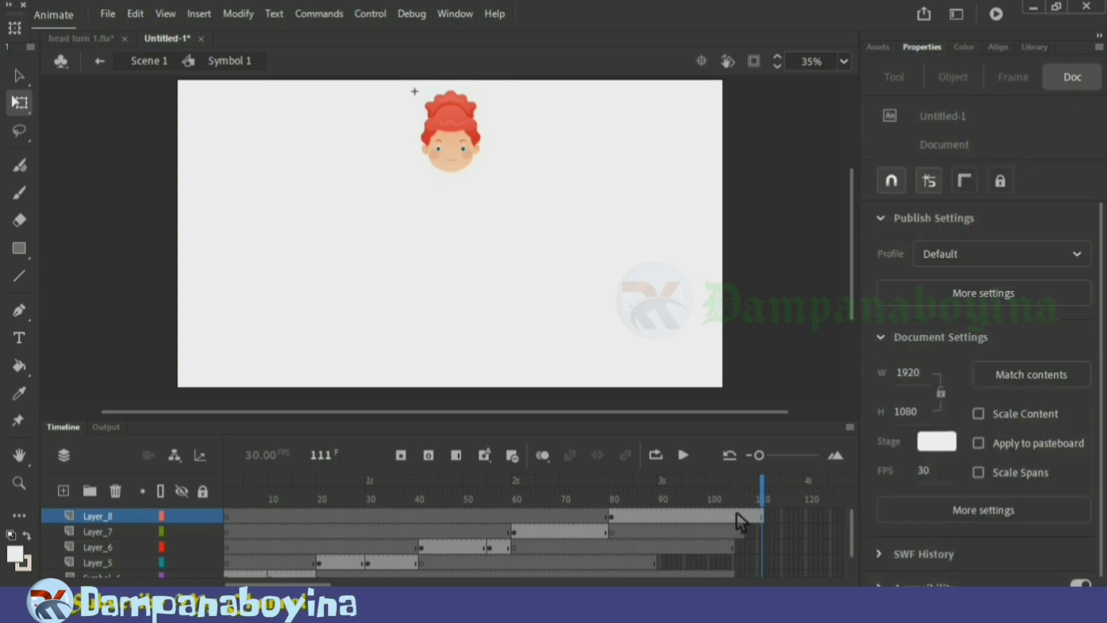
pyautogui.rightClick(786, 514)
pyautogui.click(861, 109)
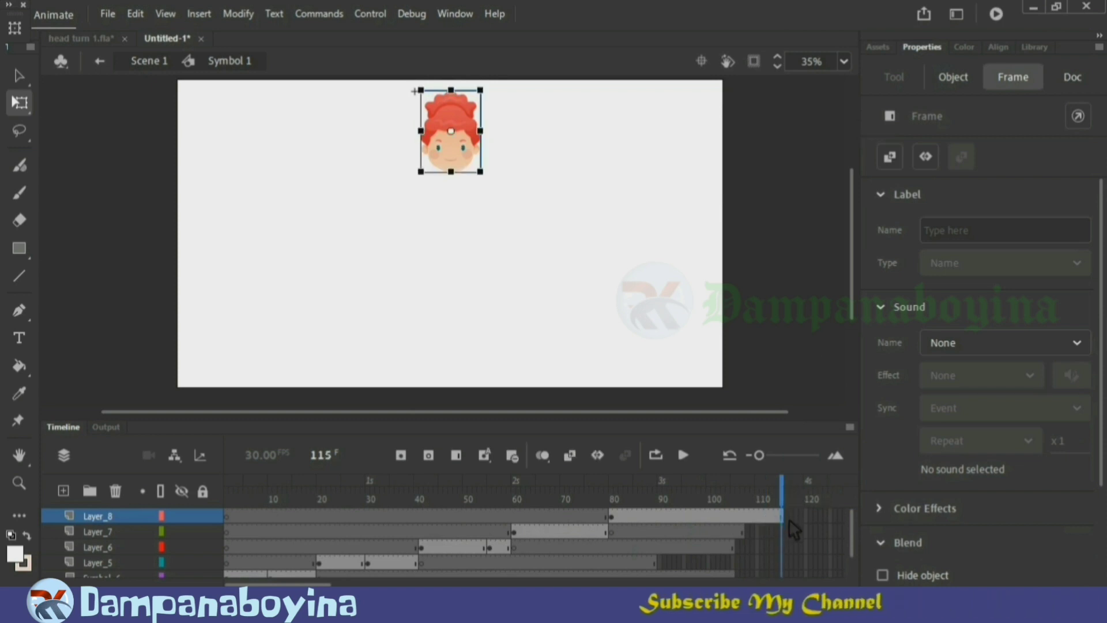
# Extend all the other layers to frame 115 and remove the surplus frame from Layer_8
pyautogui.click(787, 489)
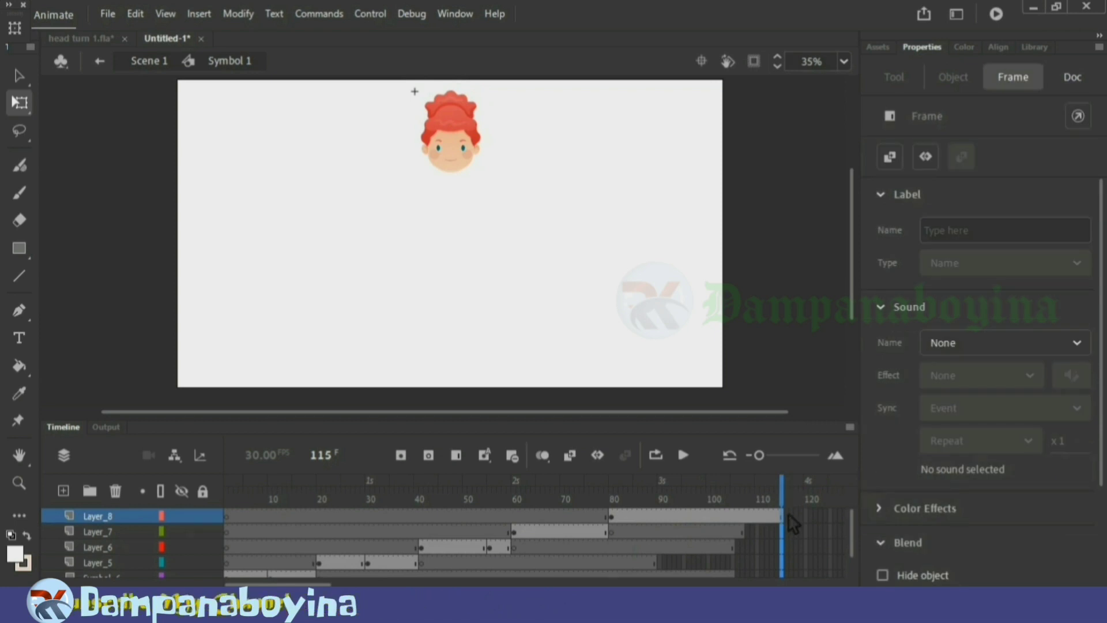
pyautogui.rightClick(787, 532)
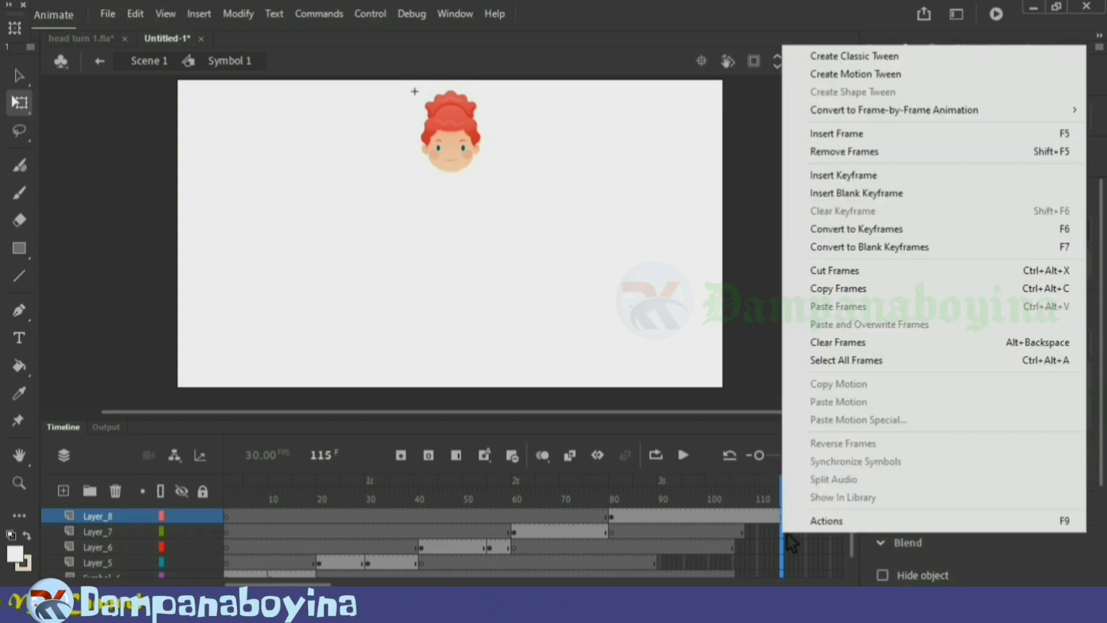
pyautogui.click(857, 133)
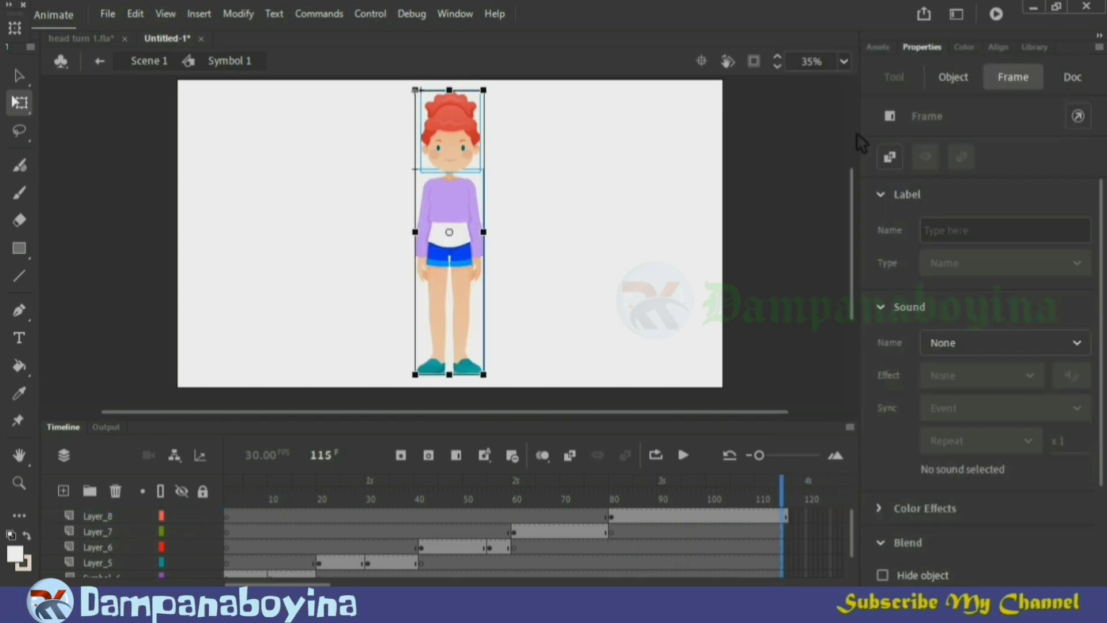
pyautogui.click(781, 516)
pyautogui.hotkey('shift', 'F5')
# Insert keyframes at frame 75 on Layer_7 and Symbol_5 for the right-facing head and the body
pyautogui.moveTo(781, 484); pyautogui.dragTo(496, 463)
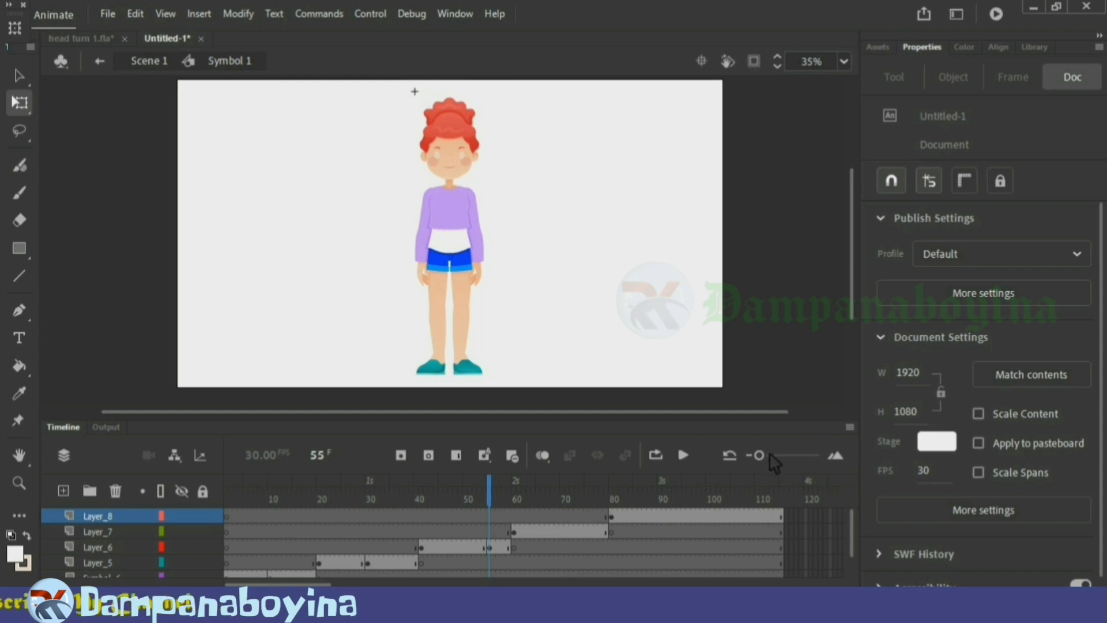
pyautogui.moveTo(768, 454); pyautogui.dragTo(774, 454)
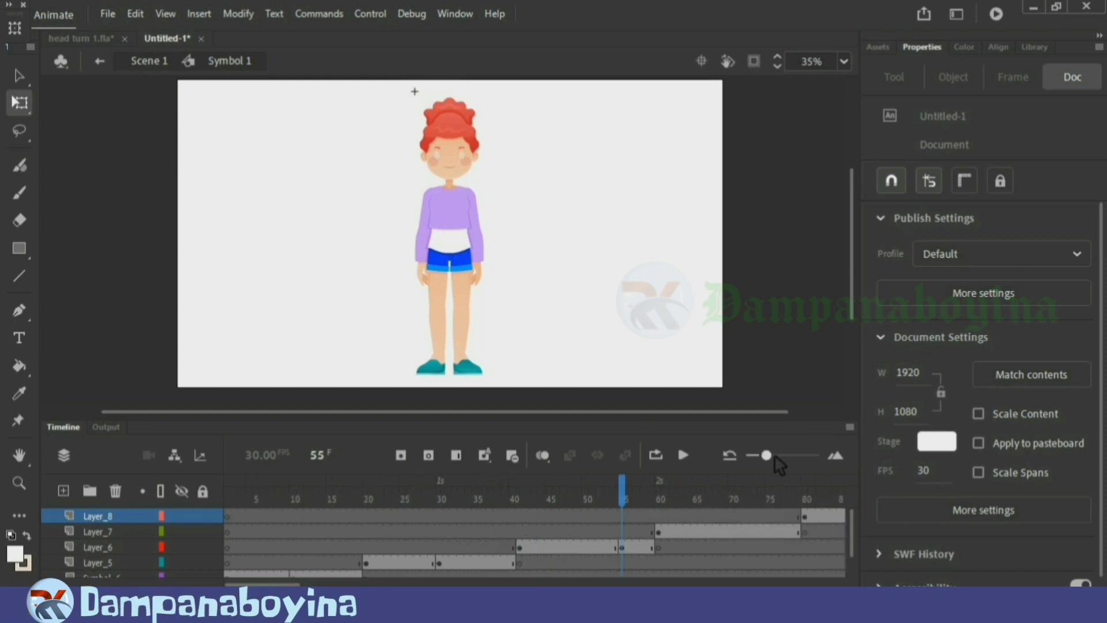
pyautogui.moveTo(630, 500); pyautogui.dragTo(778, 507)
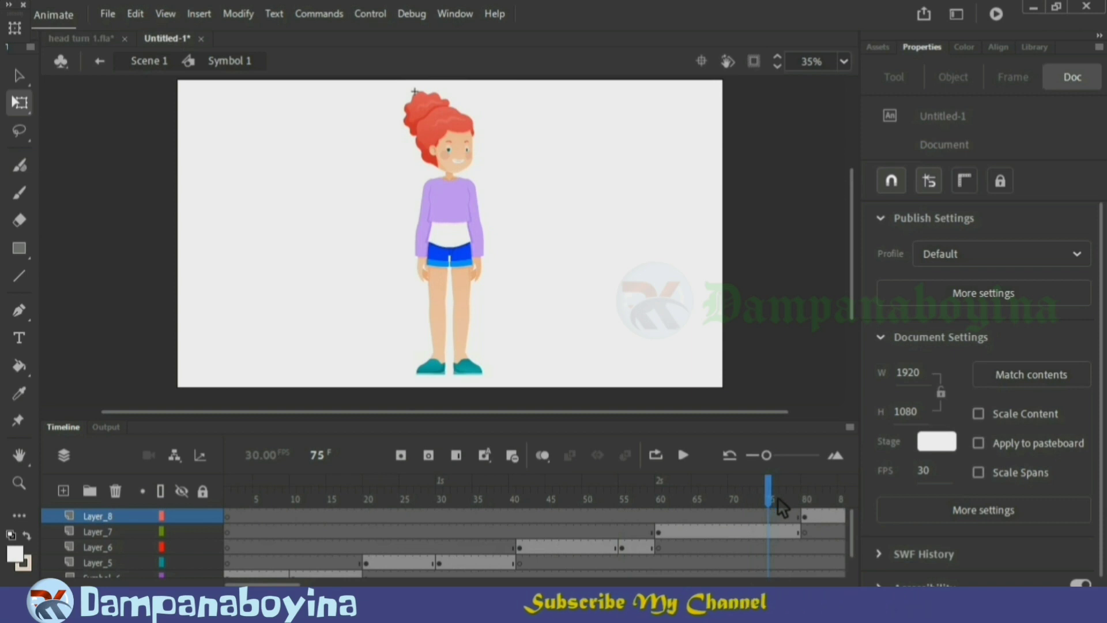
pyautogui.scroll(-1, 781, 502)
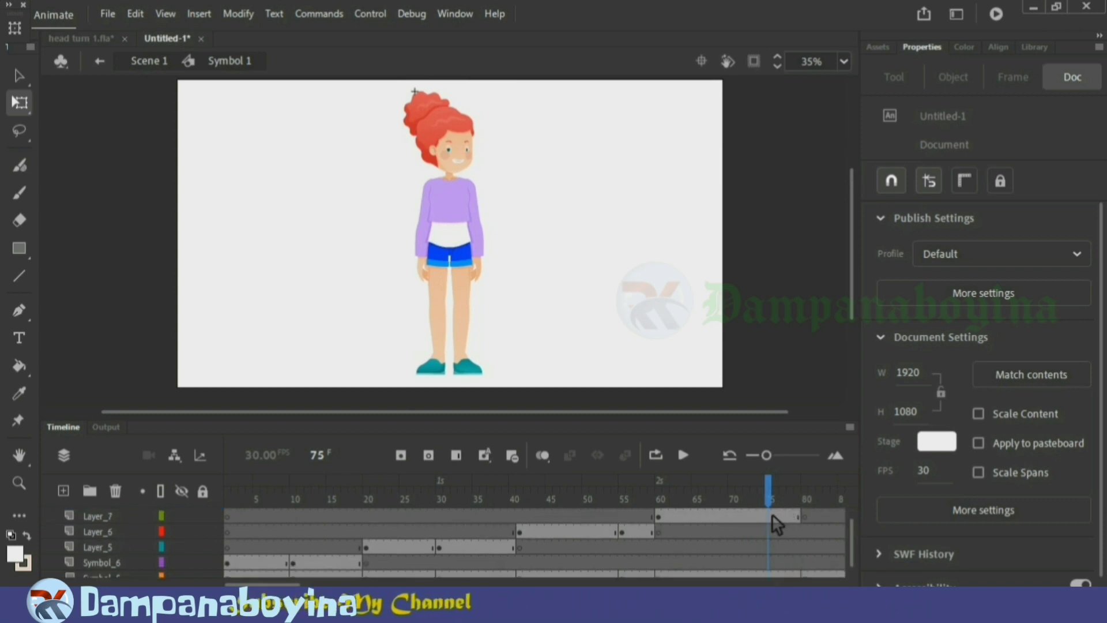
pyautogui.click(772, 517)
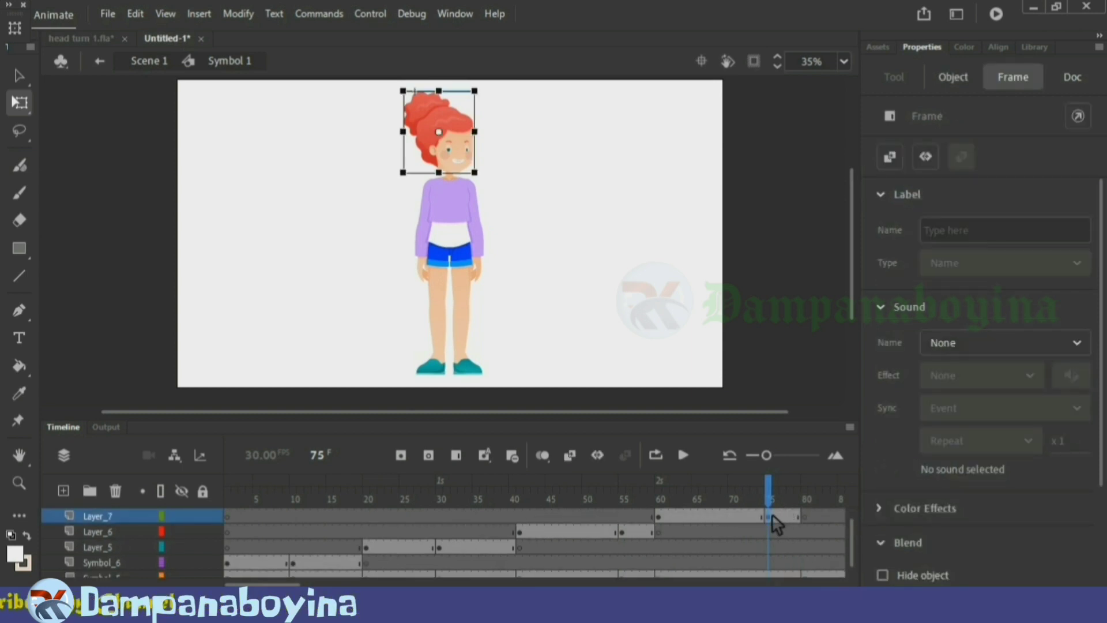
pyautogui.scroll(-1, 773, 514)
pyautogui.click(778, 563)
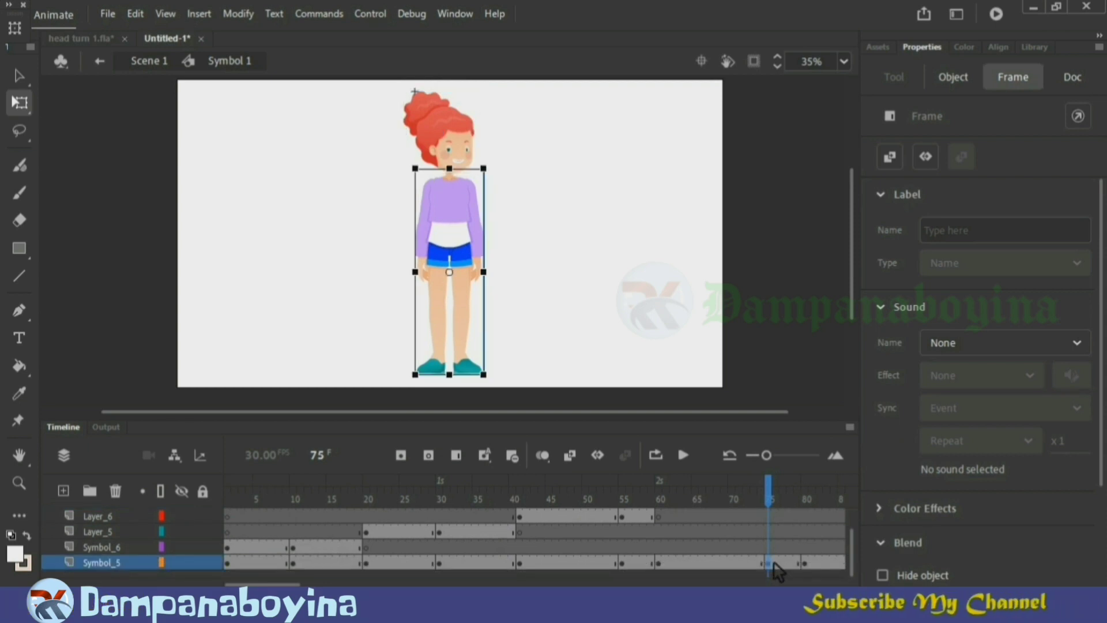
# Move the body's transformation point to its feet at frame 75 and squash the body to a height of 693.15
pyautogui.moveTo(450, 272); pyautogui.dragTo(449, 375)
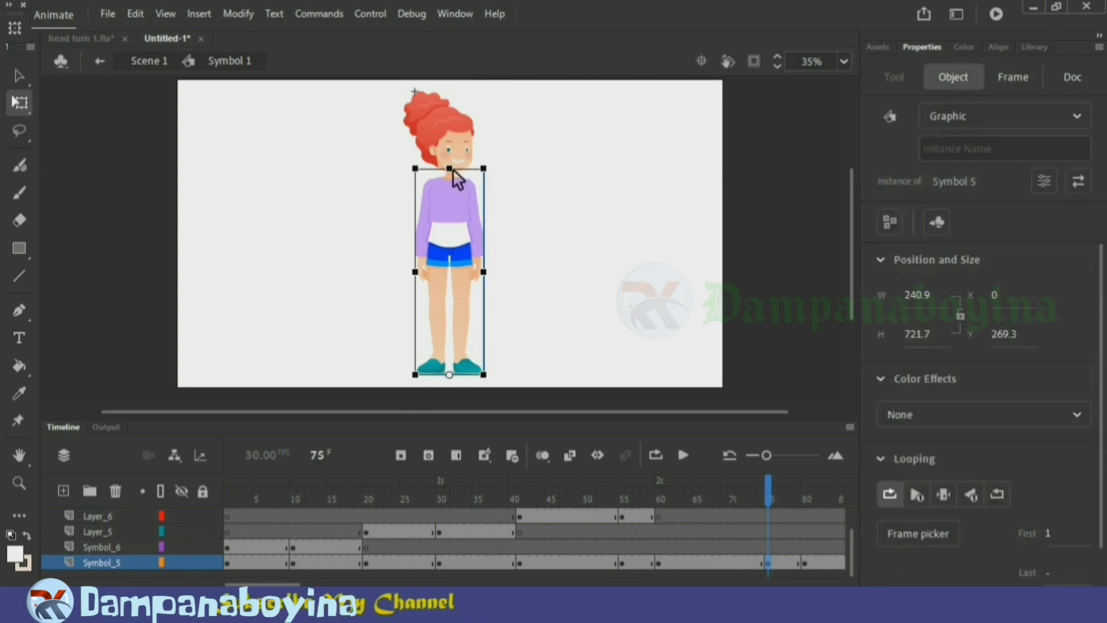
pyautogui.moveTo(452, 168); pyautogui.dragTo(452, 176)
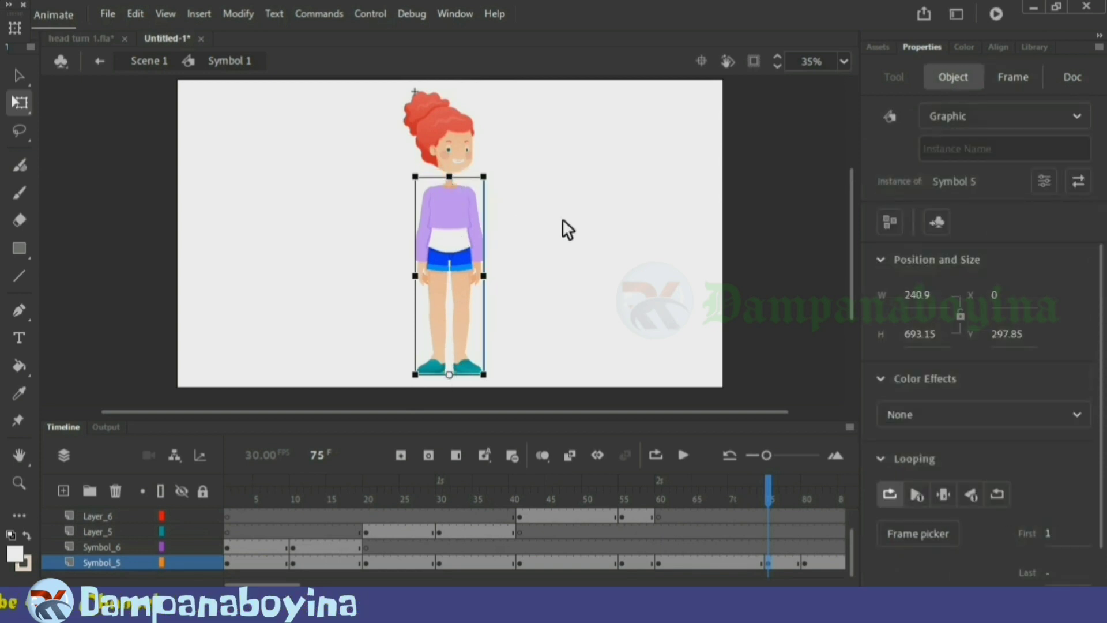
pyautogui.click(562, 220)
# Lower the right-facing head at frame 75 to Y 17.1 so it sits on the squashed body's neck
pyautogui.click(462, 154)
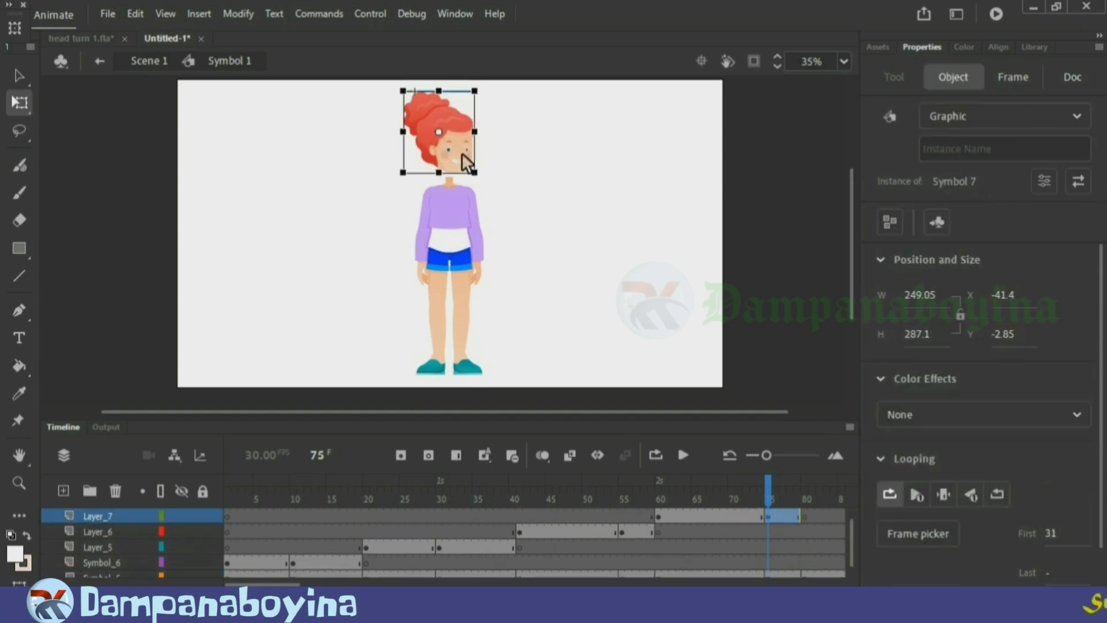
pyautogui.press('Down')
pyautogui.press('Down')
pyautogui.press('Down')
pyautogui.press('Down')
pyautogui.press('Down')
pyautogui.press('Down')
pyautogui.press('Down')
pyautogui.press('Down')
pyautogui.press('Down')
pyautogui.press('Down')
pyautogui.press('Down')
pyautogui.press('Down')
pyautogui.press('Down')
pyautogui.press('Down')
pyautogui.press('Down')
pyautogui.press('Down')
pyautogui.press('Down')
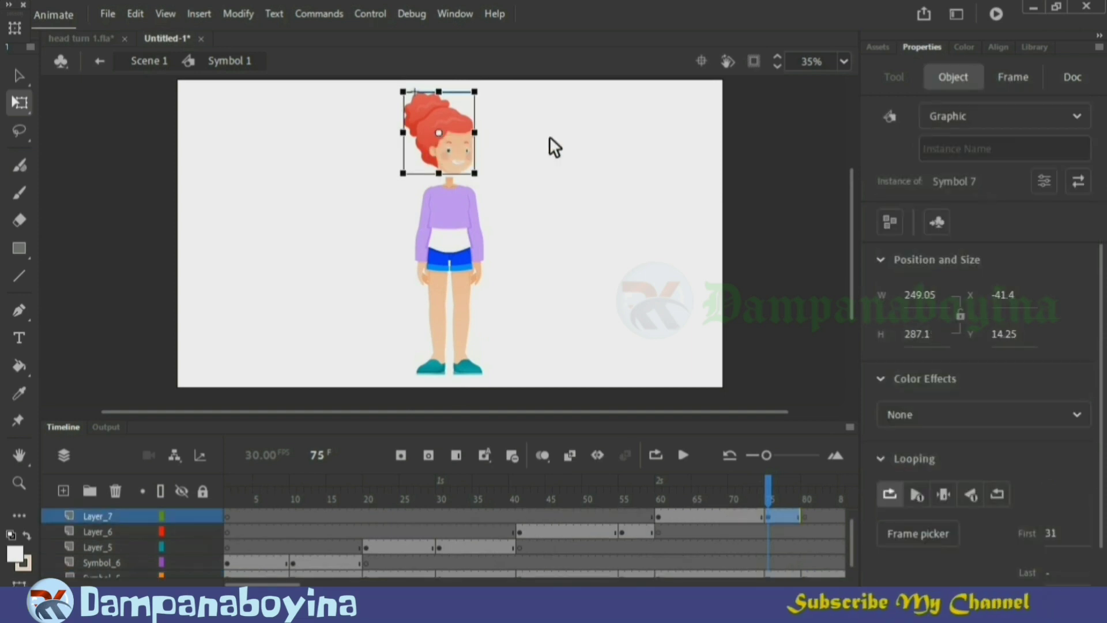
pyautogui.press('Down')
pyautogui.press('Down')
pyautogui.press('Down')
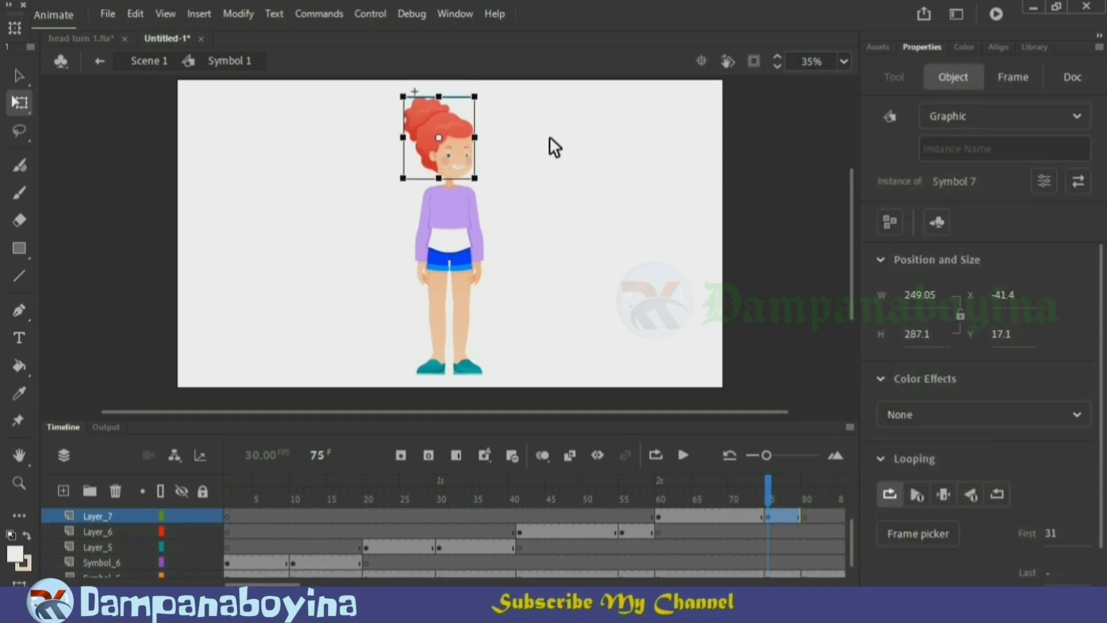
pyautogui.click(563, 181)
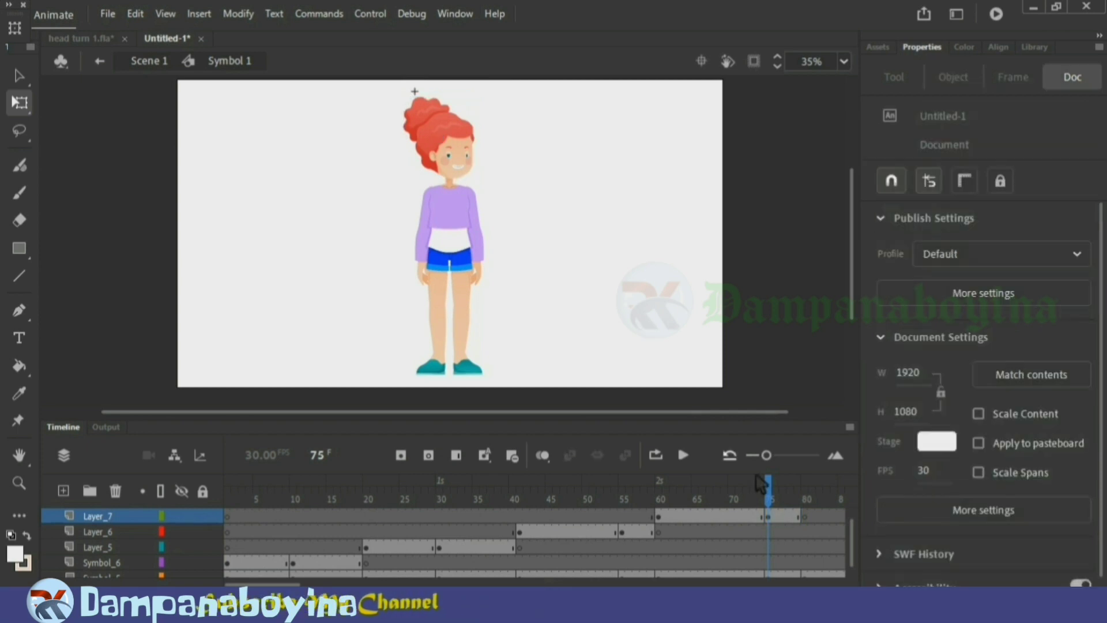
# Play the whole head turn animation from frame 1 to review it, and turn on loop playback
pyautogui.moveTo(775, 496); pyautogui.dragTo(824, 507)
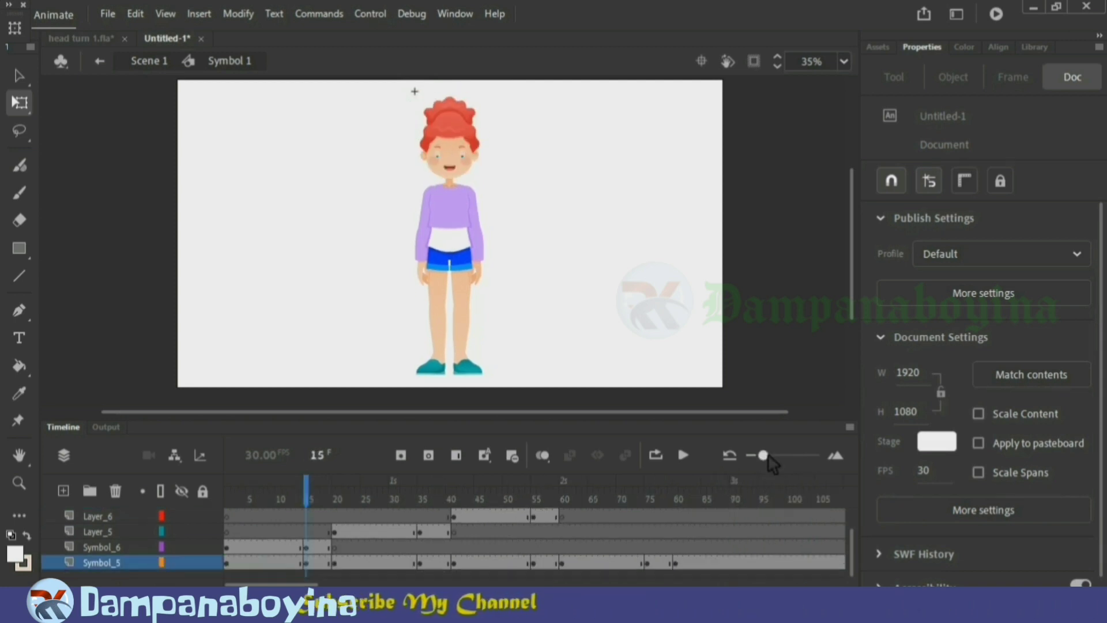
pyautogui.moveTo(767, 455); pyautogui.dragTo(762, 456)
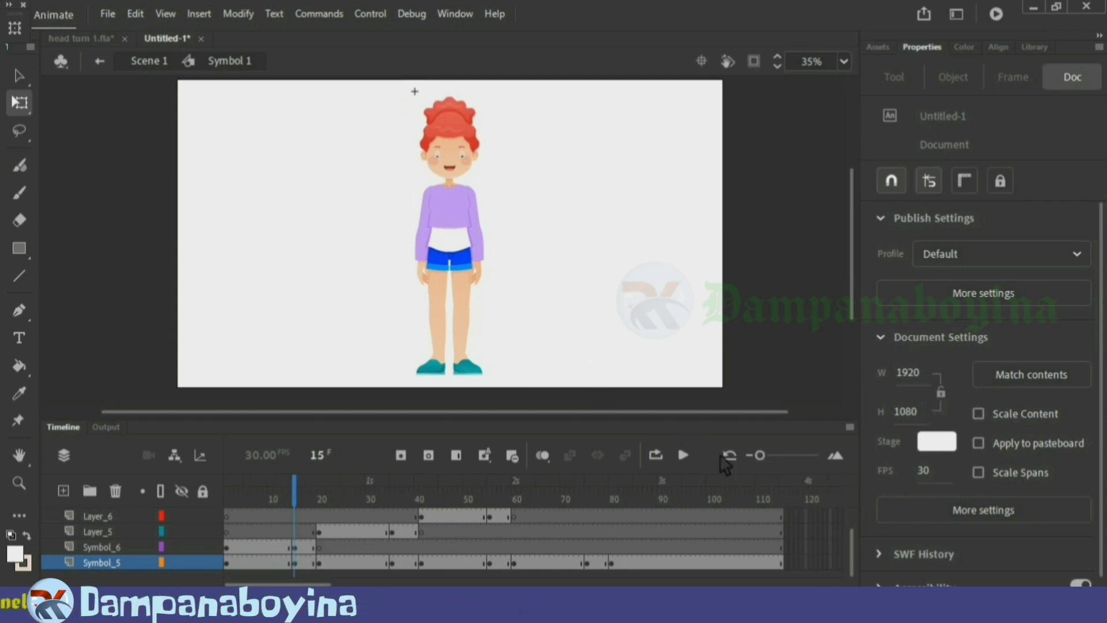
pyautogui.moveTo(302, 494); pyautogui.dragTo(201, 496)
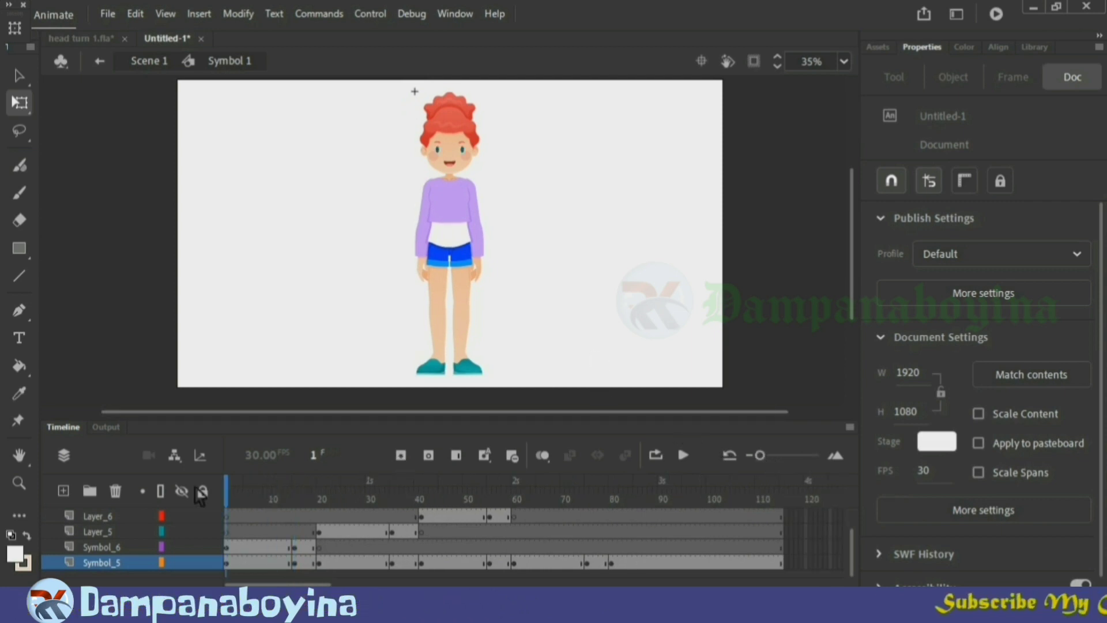
pyautogui.click(685, 455)
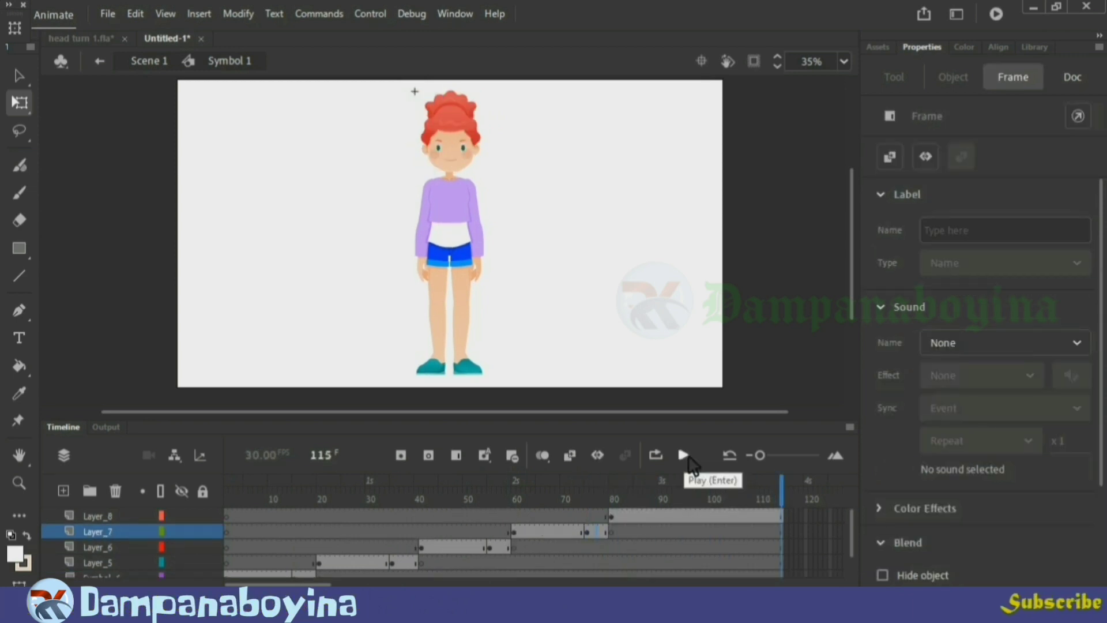
pyautogui.click(685, 456)
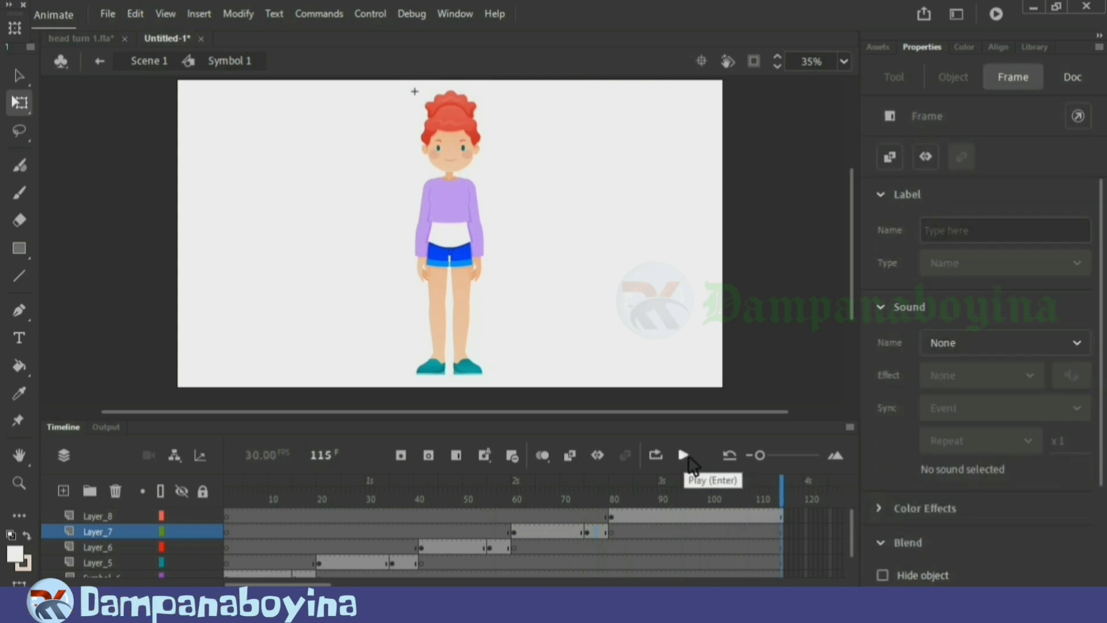
pyautogui.click(663, 455)
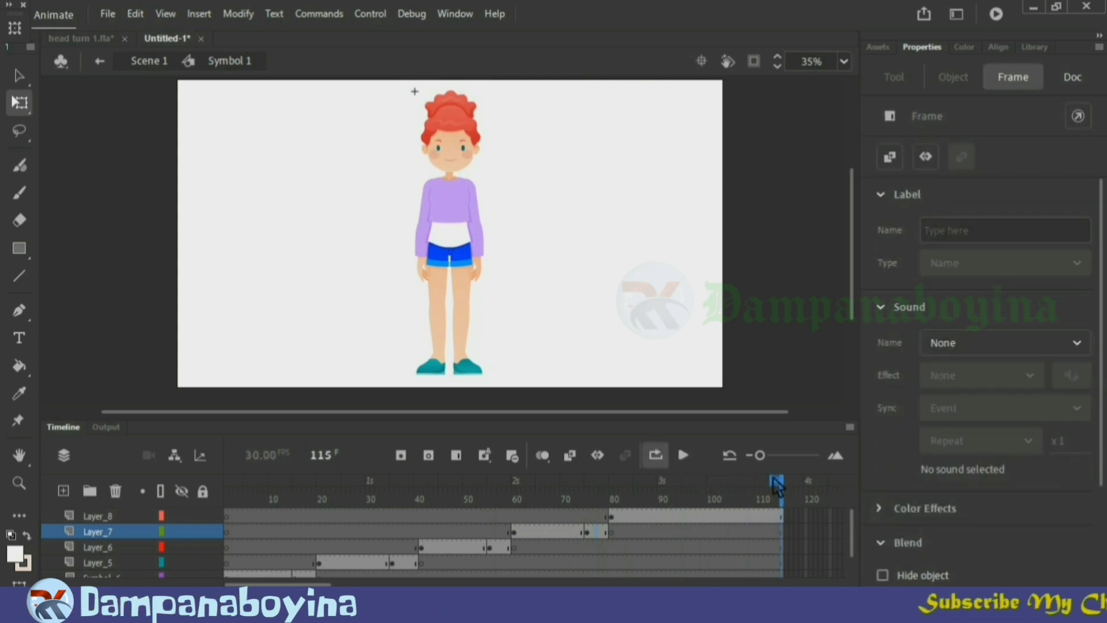
# Extend the loop range over frames 1 to 115 and play the looped head turn animation inside Symbol 1
pyautogui.moveTo(776, 482); pyautogui.dragTo(228, 481)
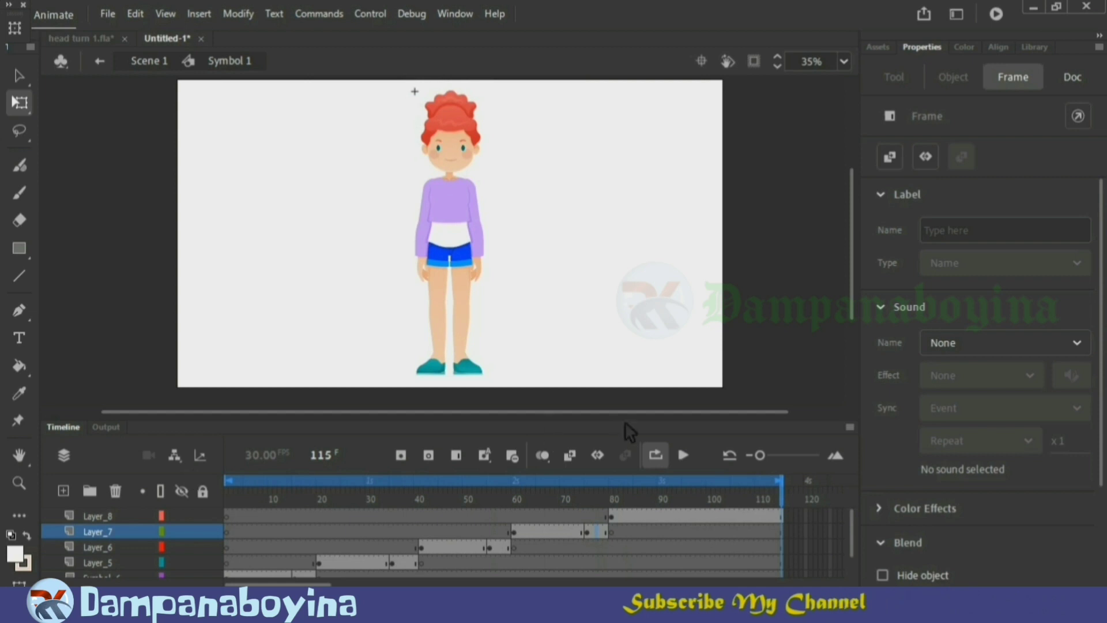
pyautogui.click(686, 457)
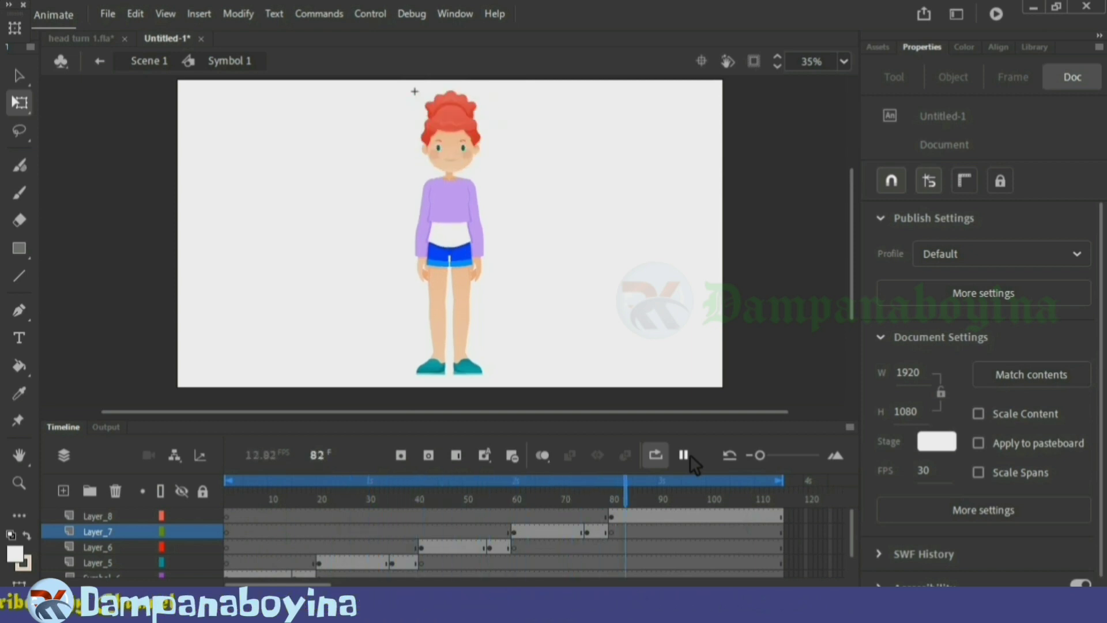
pyautogui.click(690, 455)
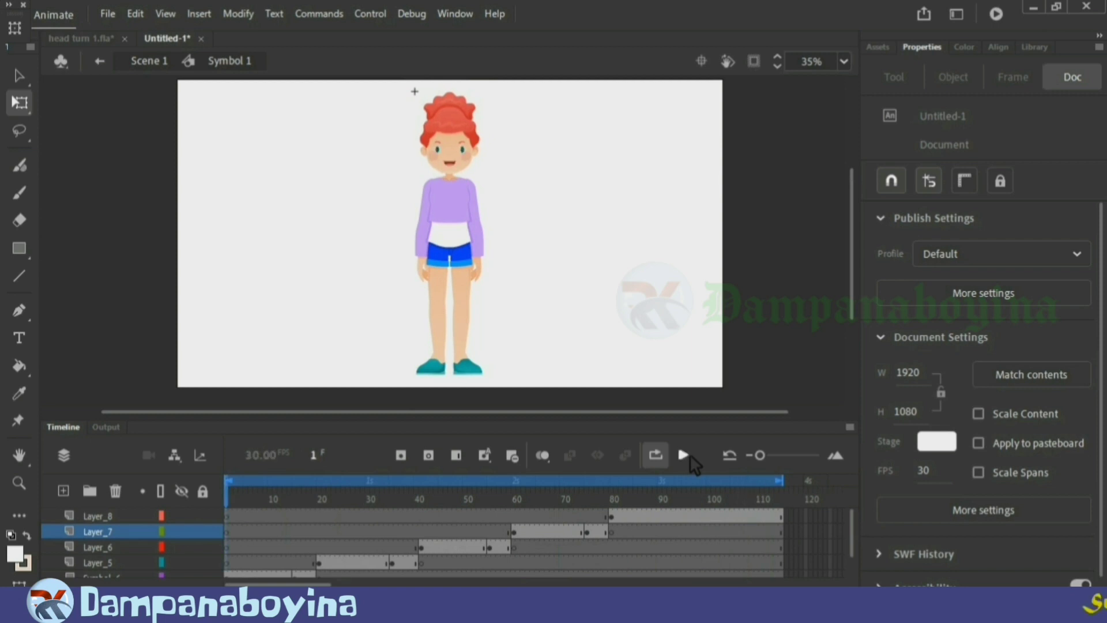
# Return to Scene 1 and extend the character layer with frames up to frame 110
pyautogui.doubleClick(649, 261)
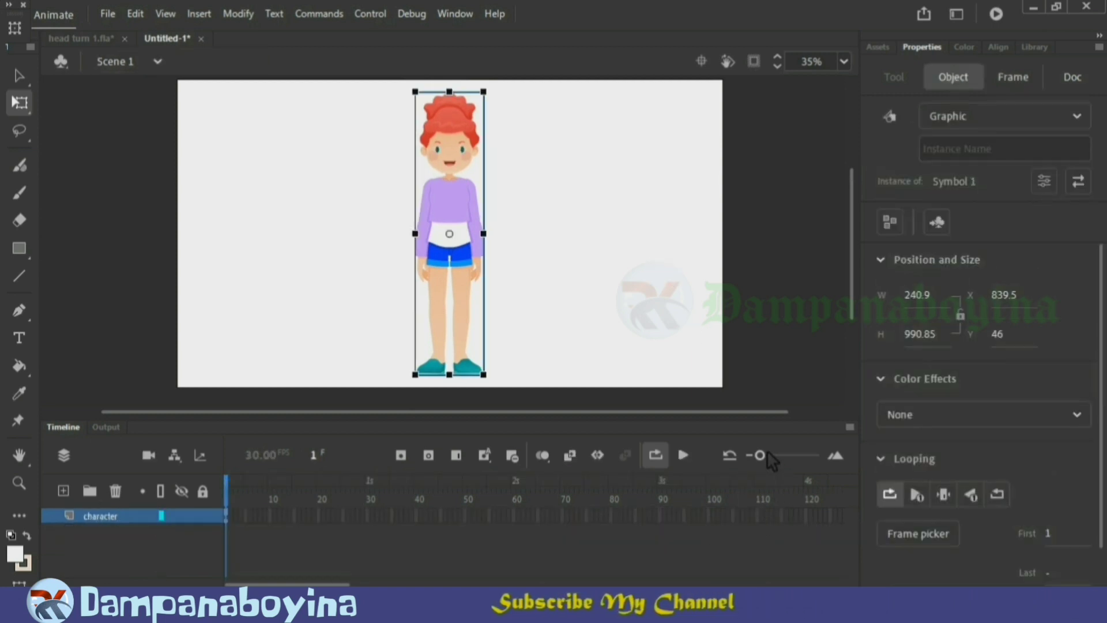
pyautogui.click(761, 514)
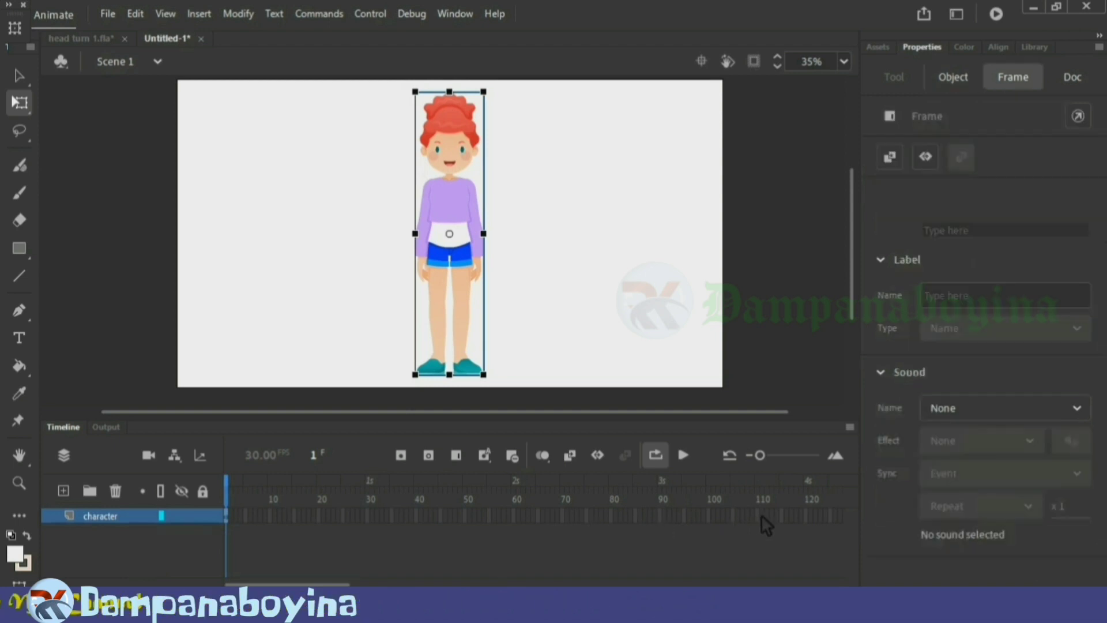
pyautogui.rightClick(761, 514)
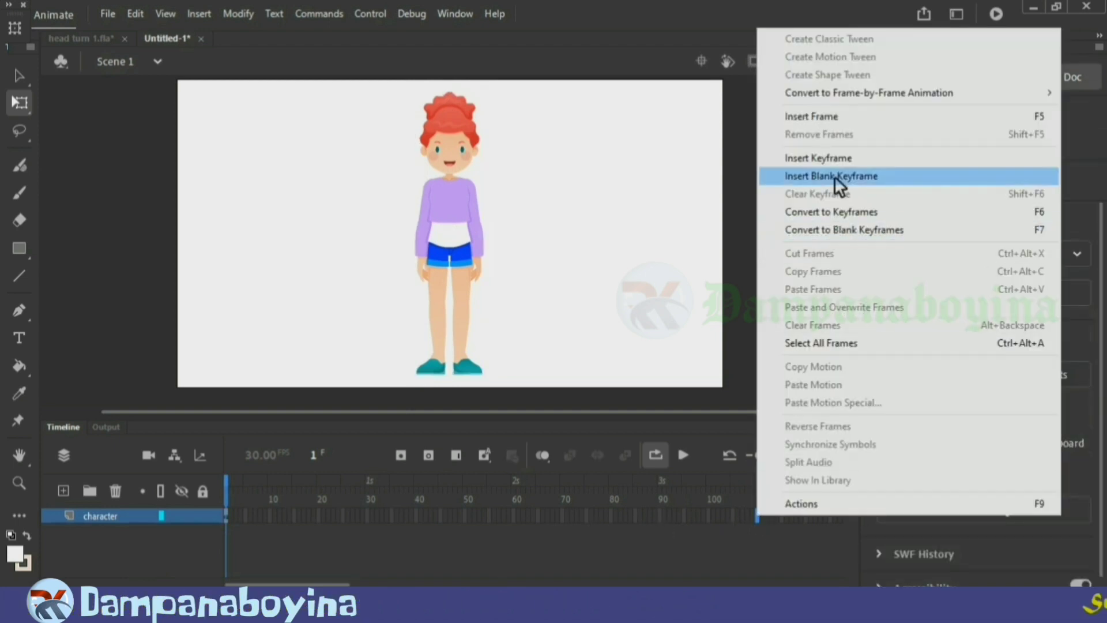
pyautogui.click(843, 119)
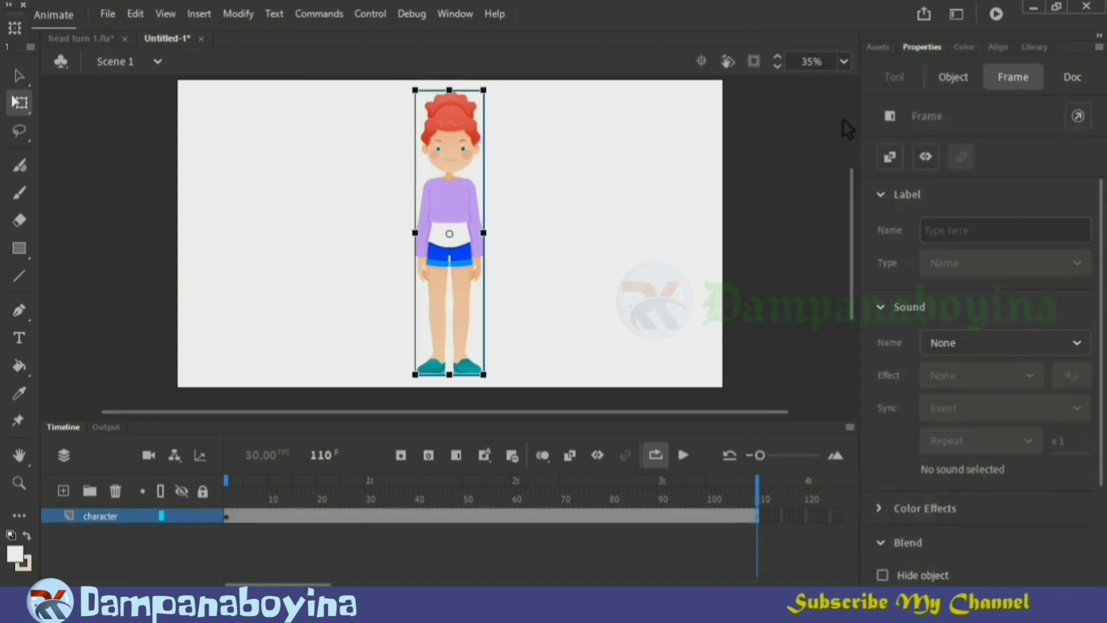
# Play the character's animation on the Scene 1 timeline and test the movie as an exported SWF
pyautogui.click(684, 455)
pyautogui.click(685, 456)
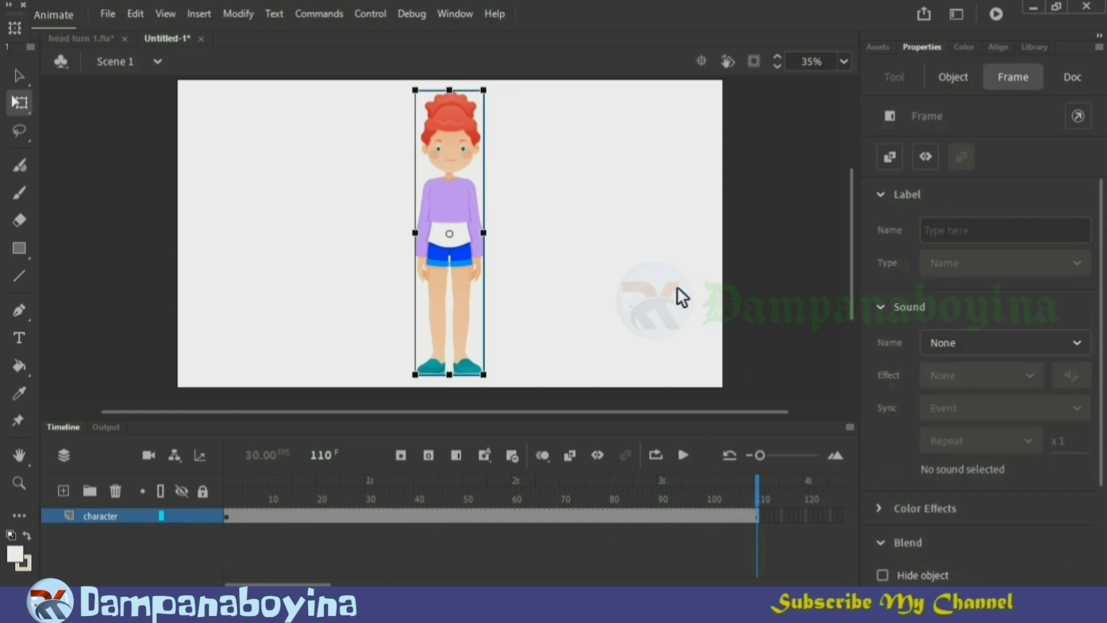
pyautogui.click(623, 319)
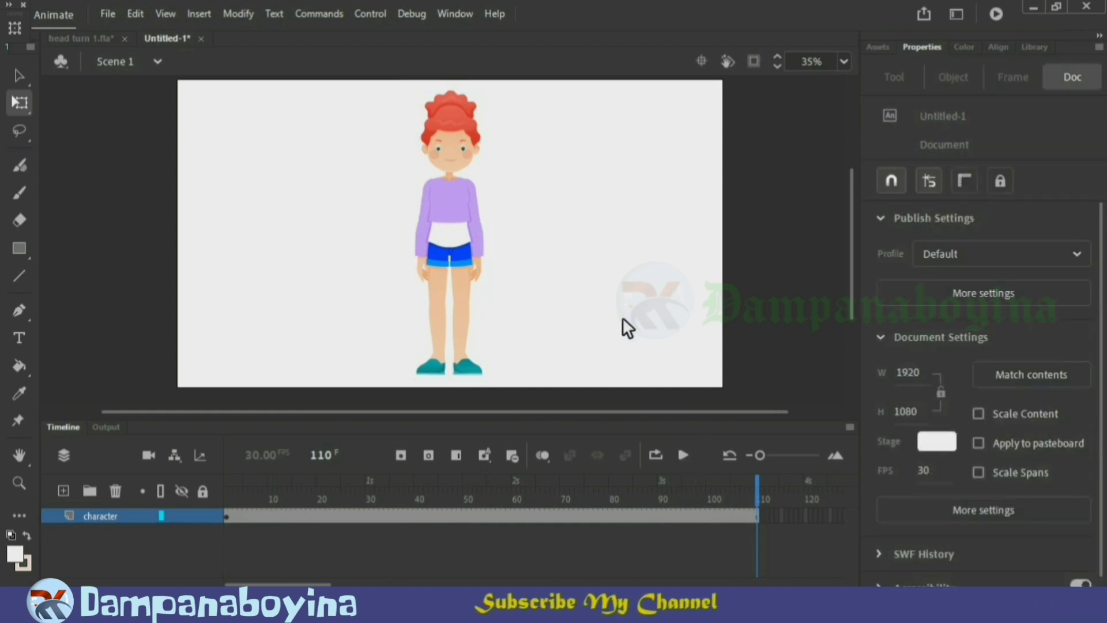
pyautogui.hotkey('ctrl', 'Return')
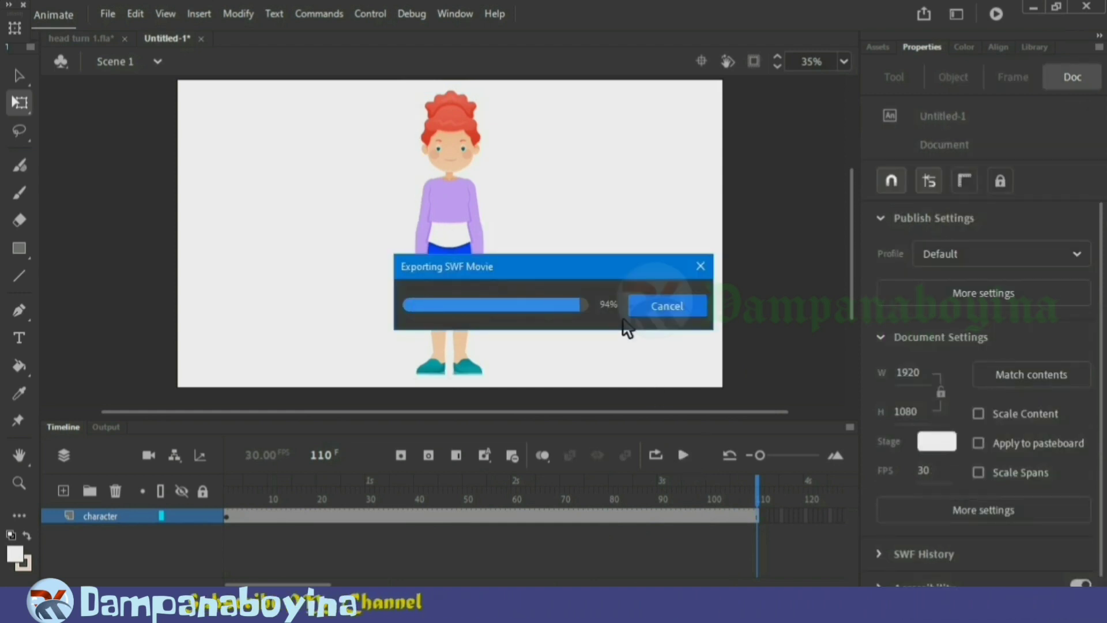